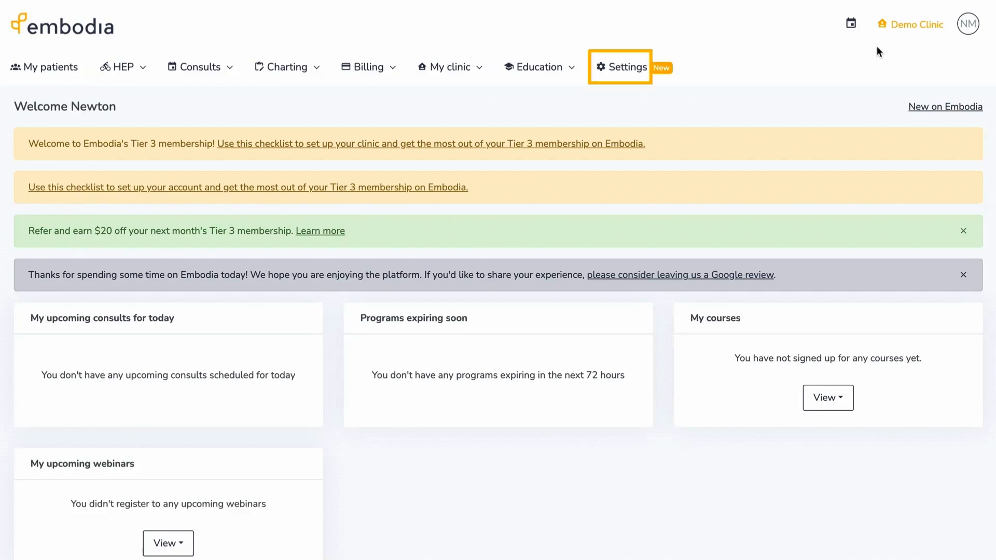
- Go from the dashboard to the All settings overview
left_click(640, 71)
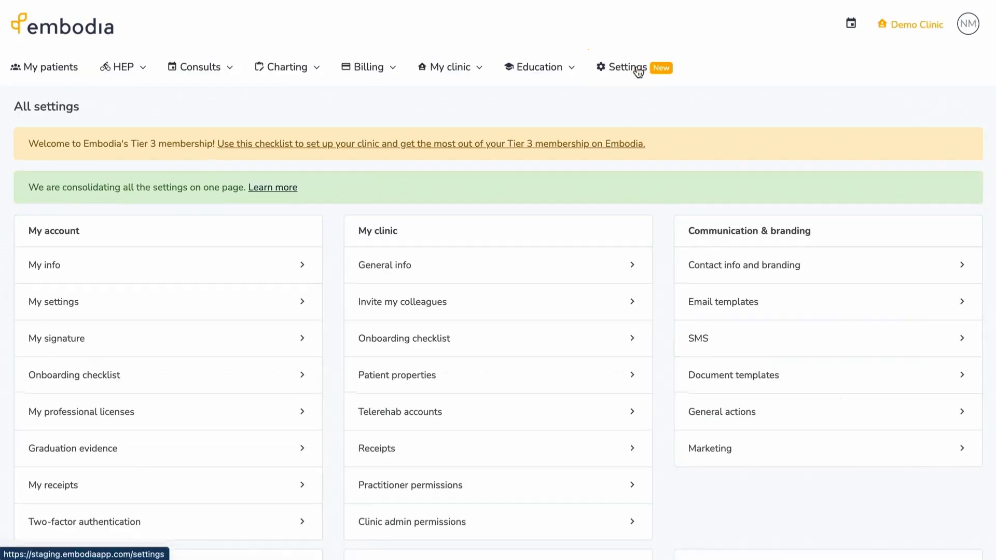
- Look through My settings and save them unchanged with Update my settings
left_click(304, 310)
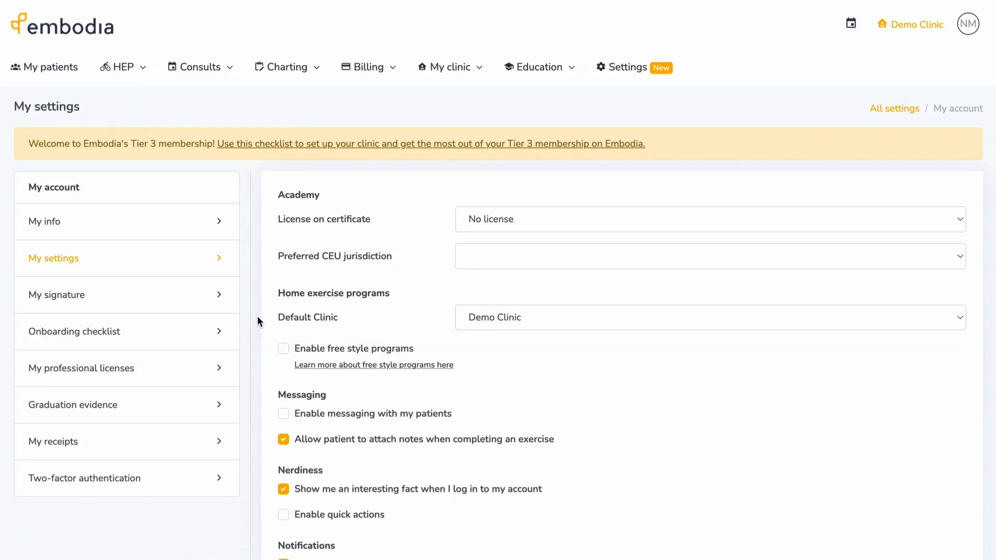
scroll(257, 315, "down", 5)
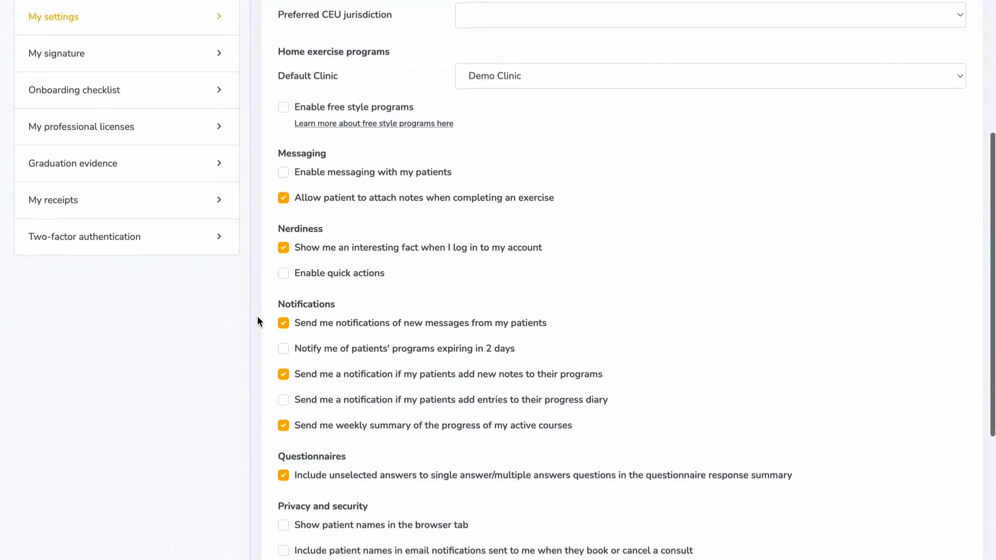
scroll(257, 316, "down", 3)
scroll(257, 315, "down", 2)
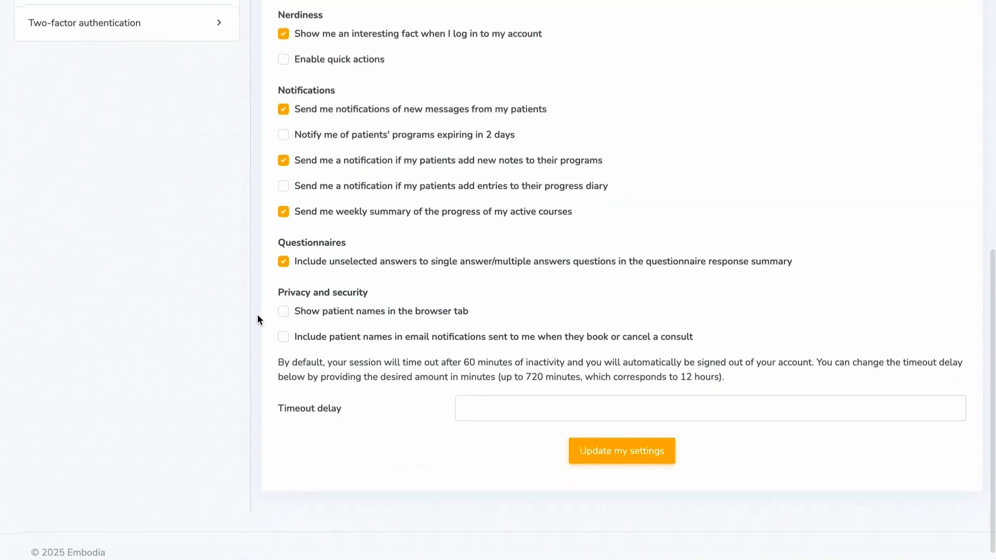
left_click(581, 459)
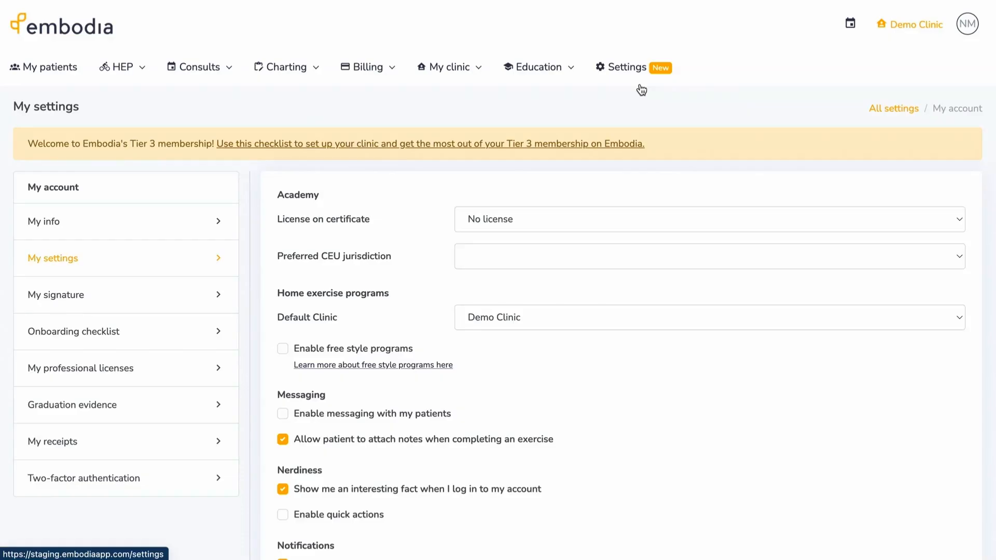
- Go back to All settings and open the Demo Clinic onboarding checklist
left_click(635, 77)
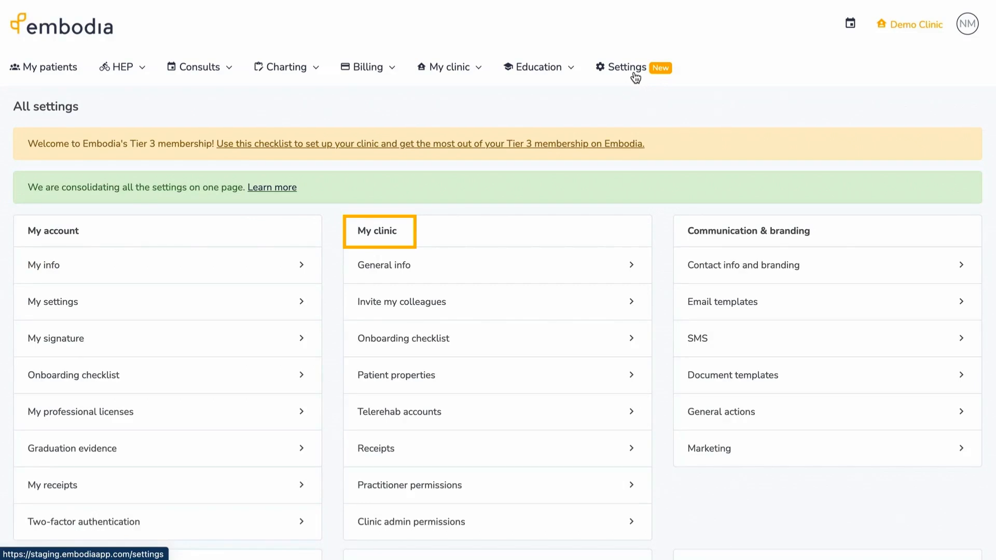
left_click(603, 337)
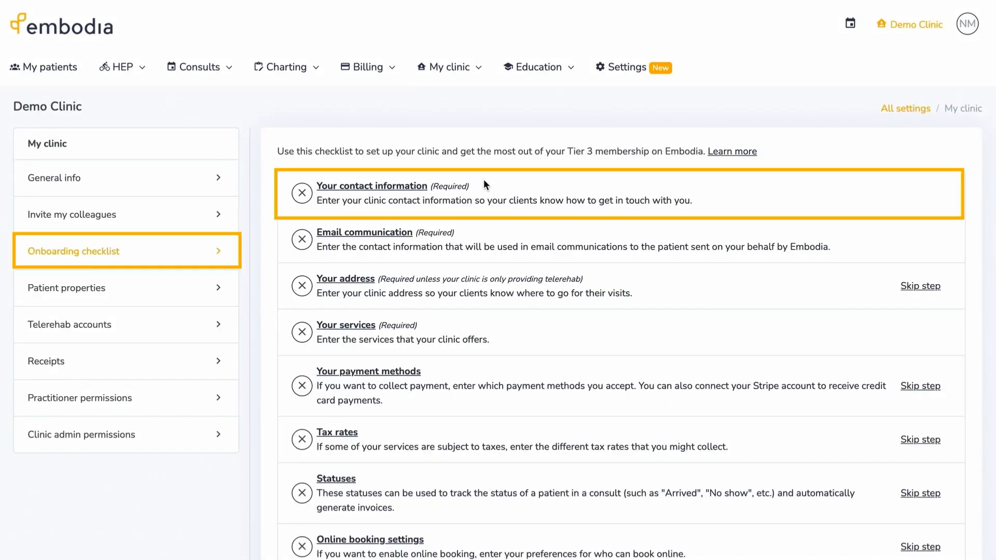
- Browse the clinic's contact information, address, branding and email communication settings
left_click(418, 187)
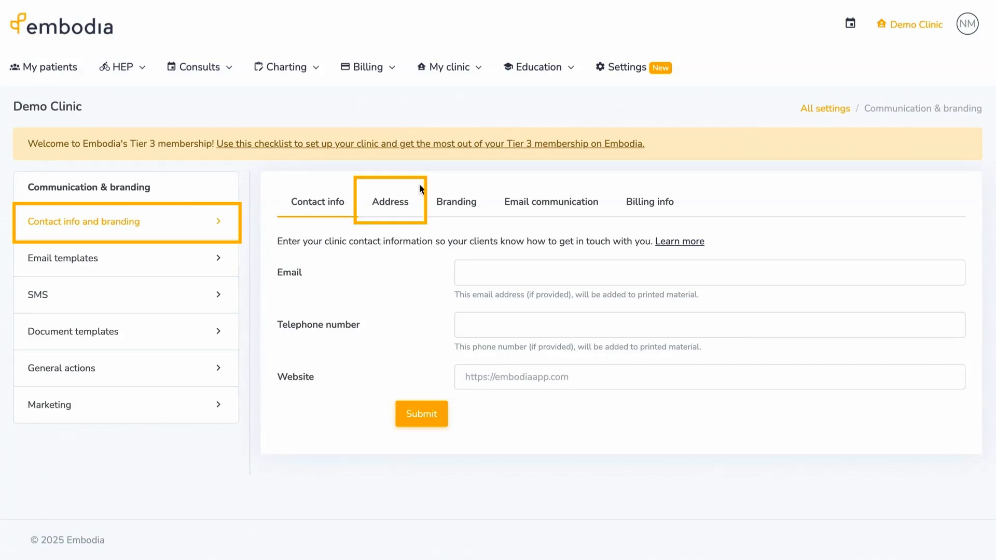
left_click(391, 202)
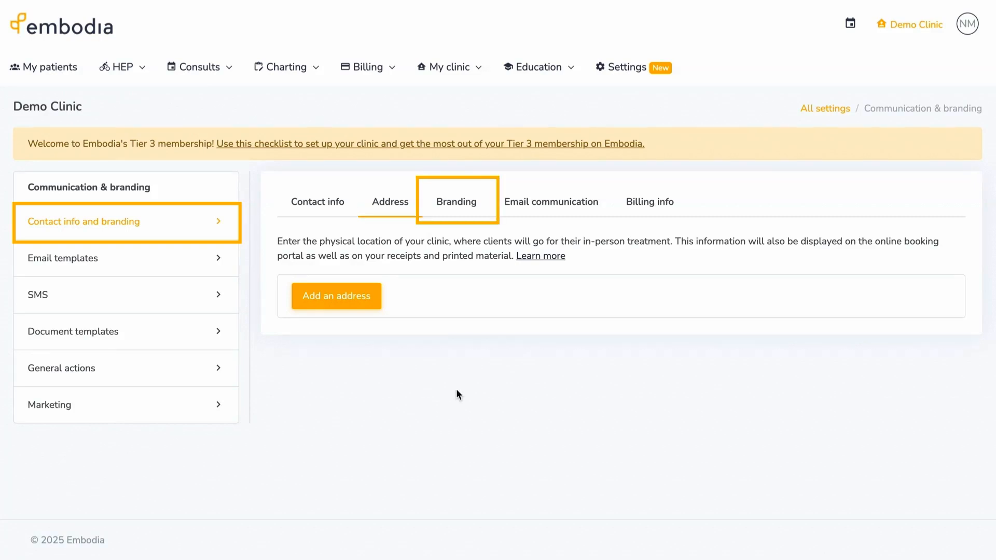
left_click(470, 181)
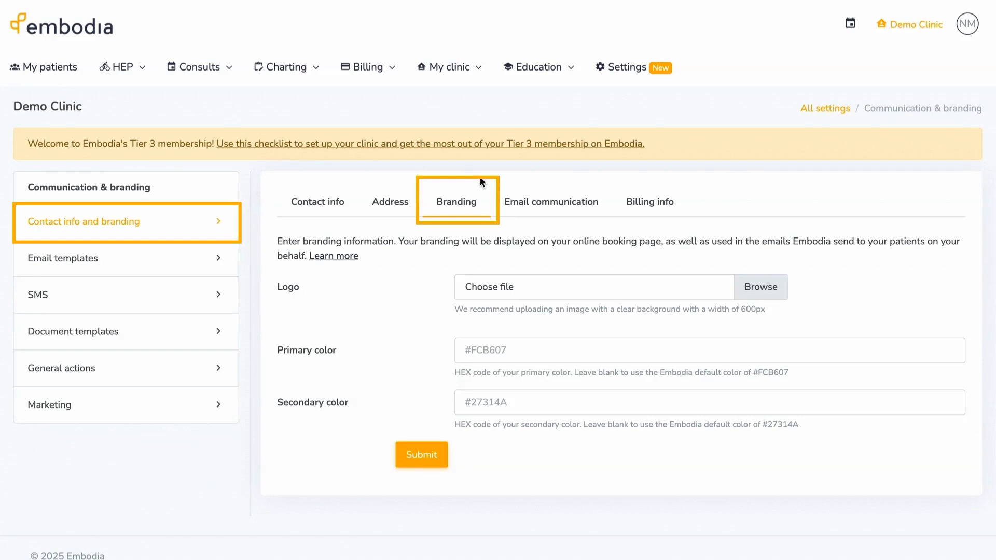
left_click(543, 184)
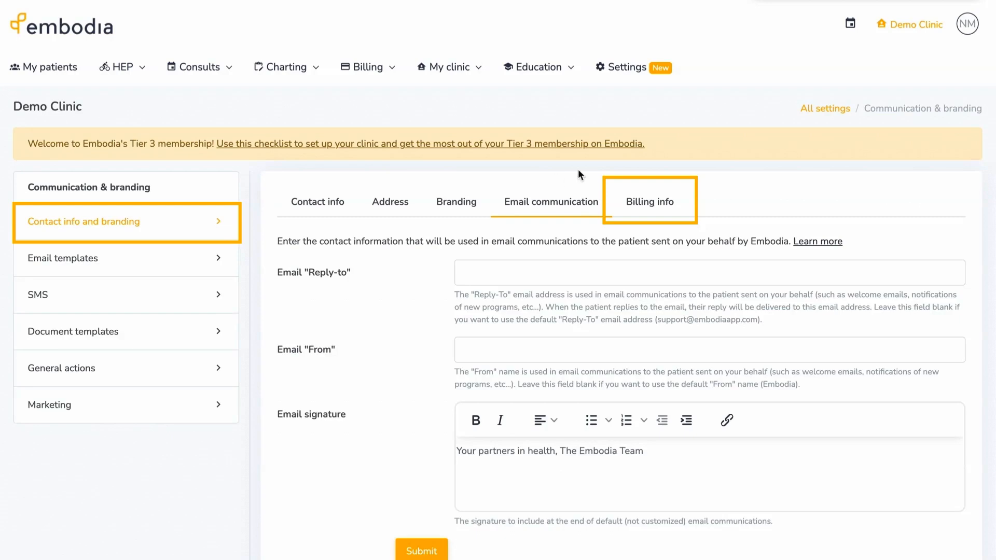
- View the billing info for invoices, then return to the All settings overview
left_click(636, 196)
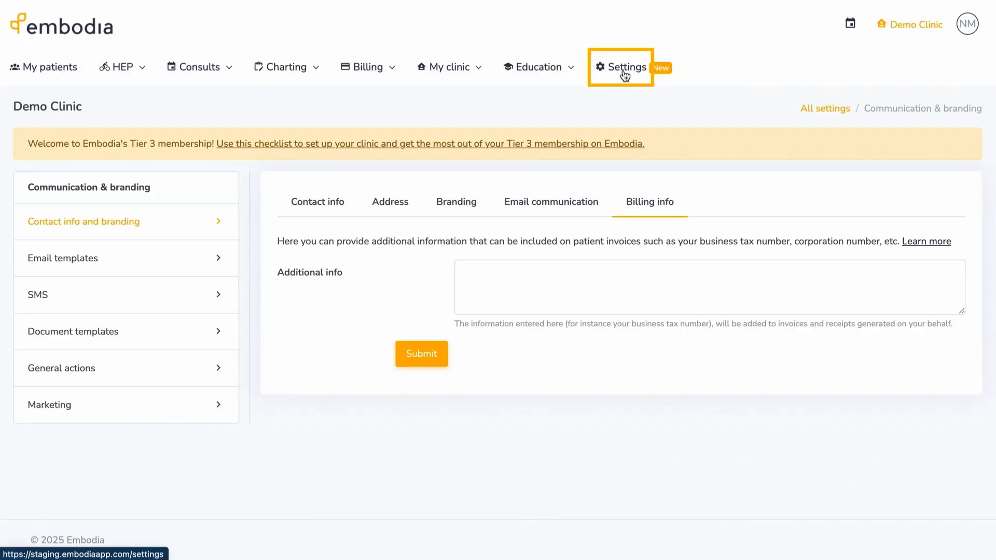
left_click(623, 69)
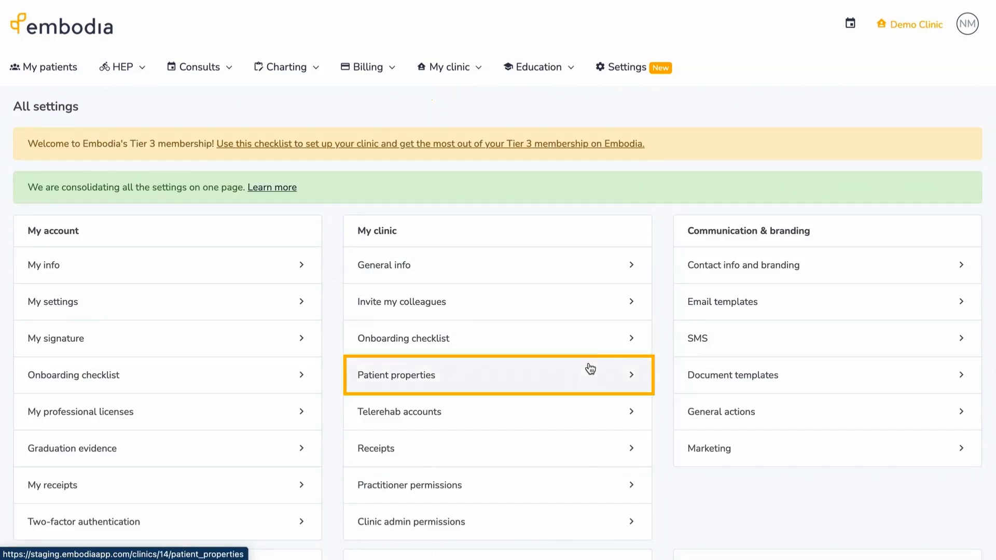
- Open Patient properties (Date of birth, Phone number, Address) and start adding a new property
left_click(587, 373)
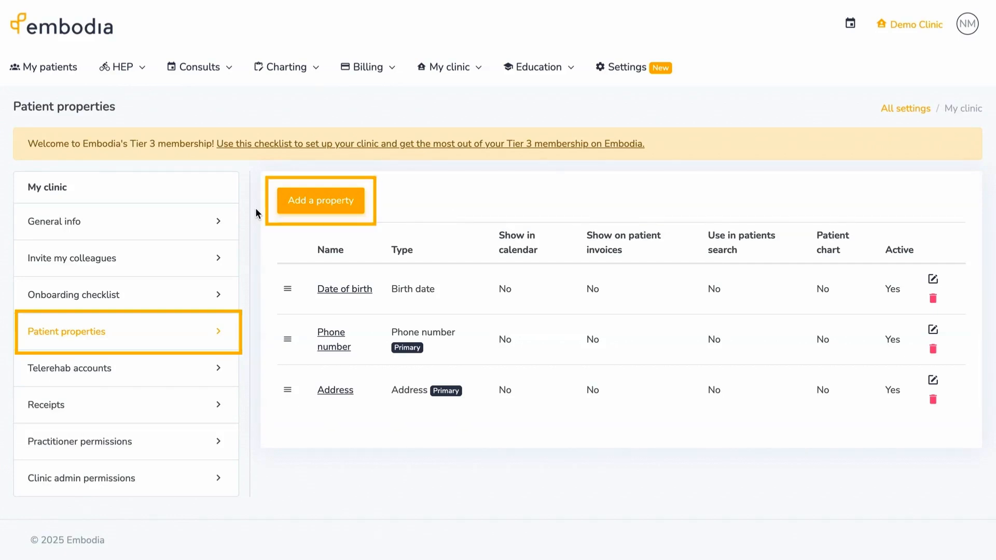
left_click(322, 205)
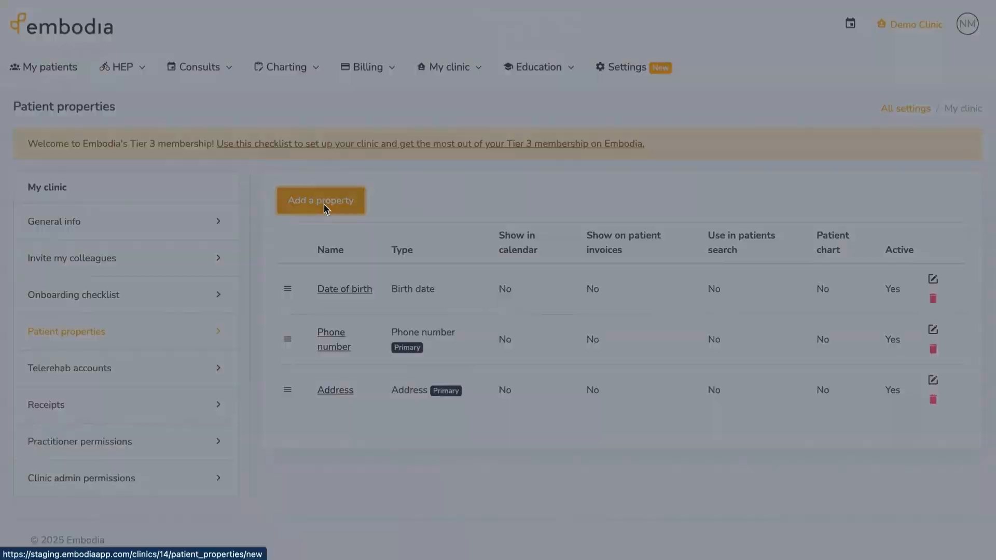
left_click(434, 93)
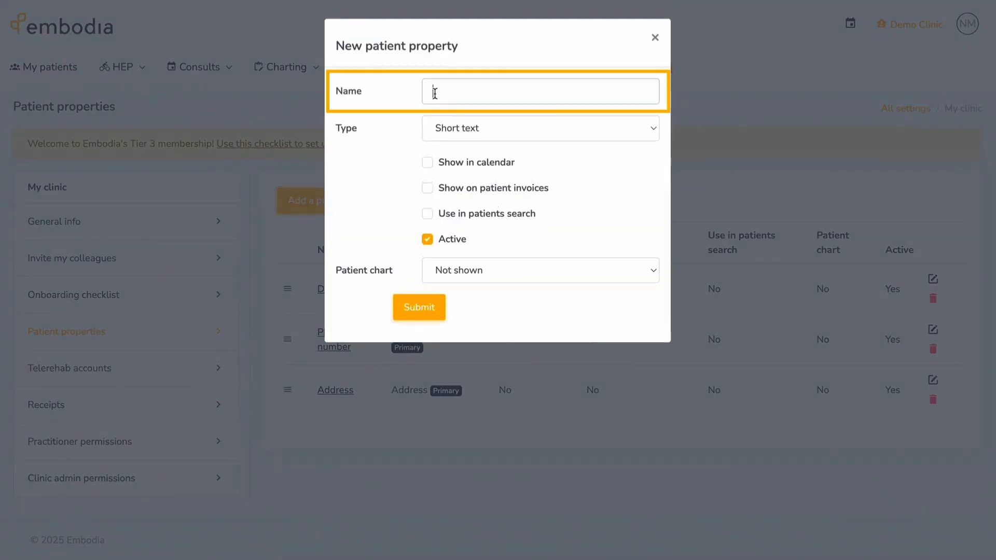
type("Emergency contact phone number")
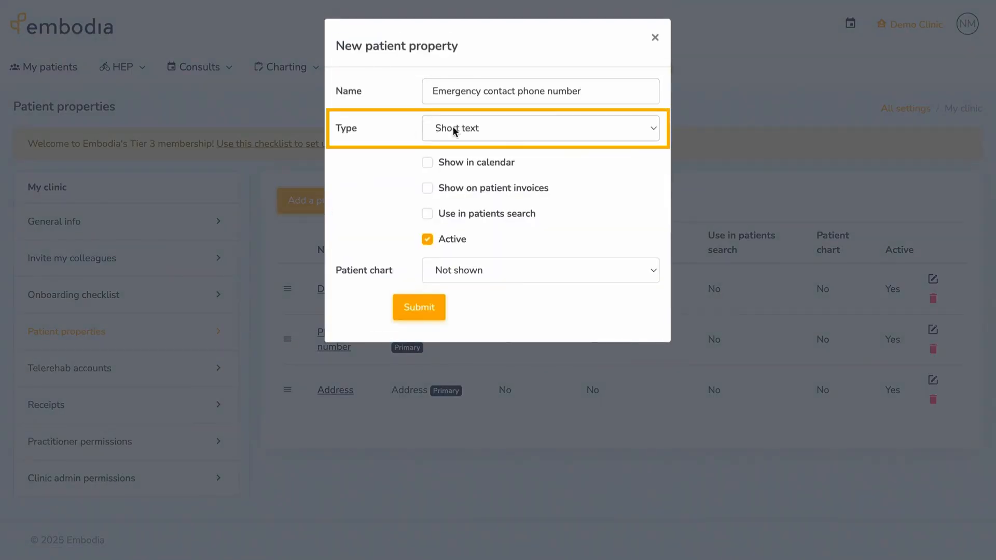
left_click(552, 131)
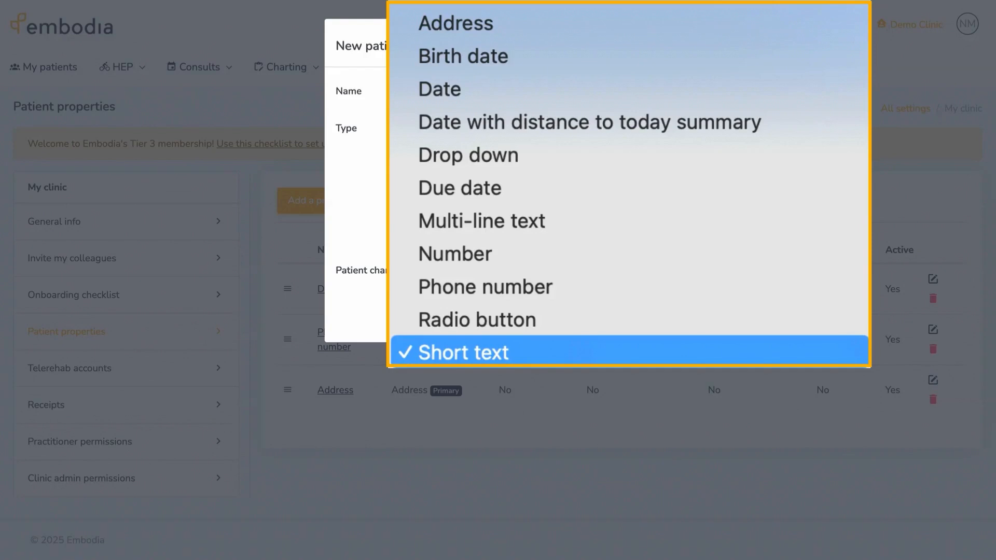
left_click(539, 99)
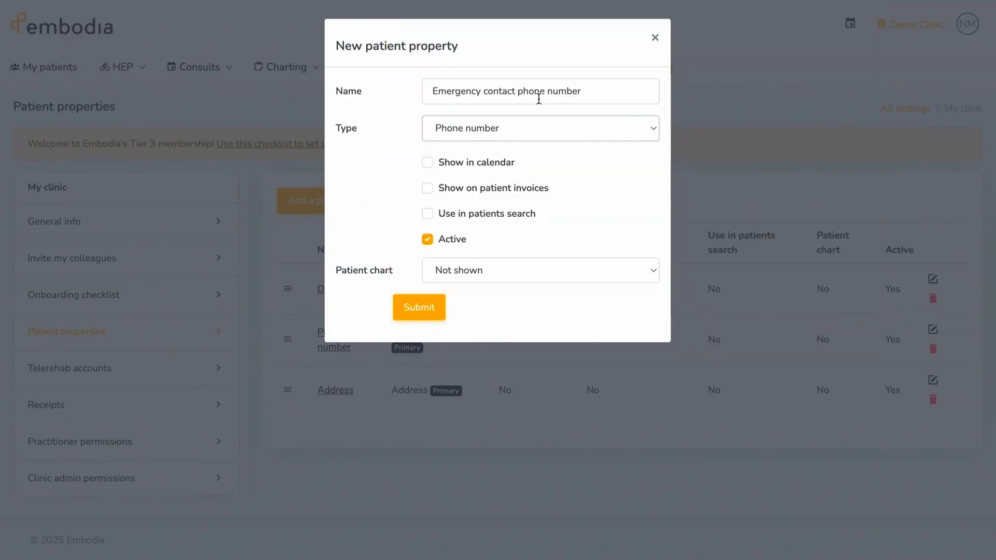
left_click(428, 188)
left_click(653, 270)
left_click(619, 305)
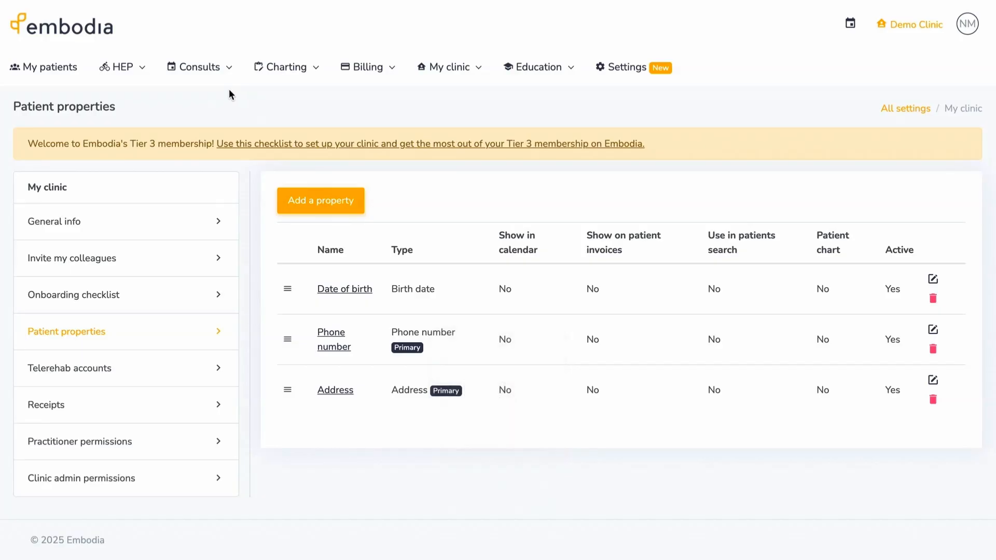
mouse_move(225, 82)
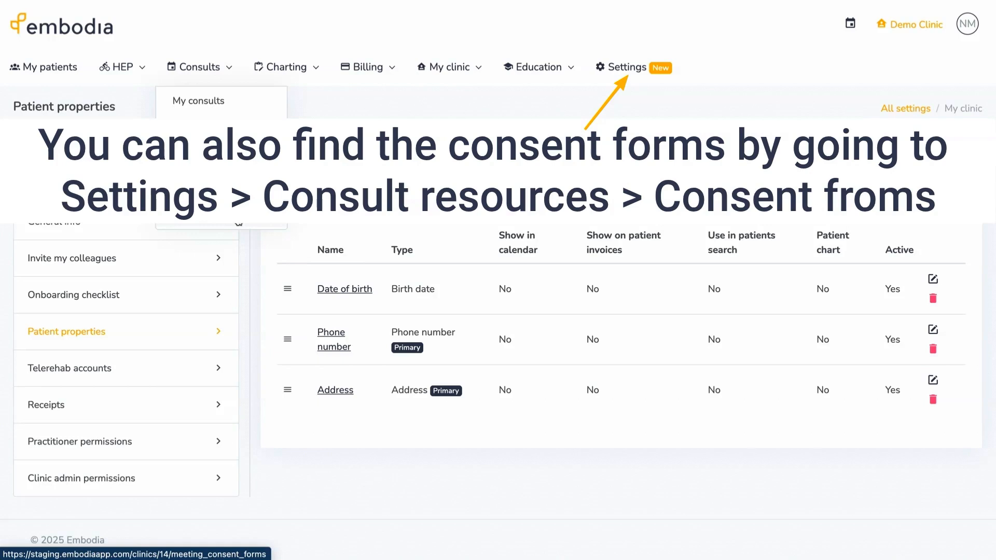
left_click(238, 222)
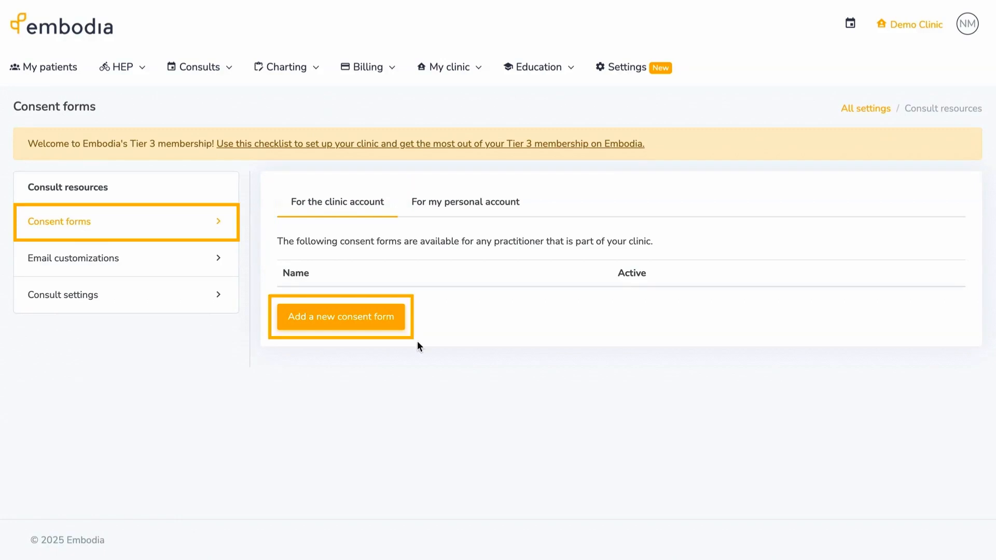
- Create a consent form named 'This is a consent form name' with content 'Consent form content'
left_click(389, 318)
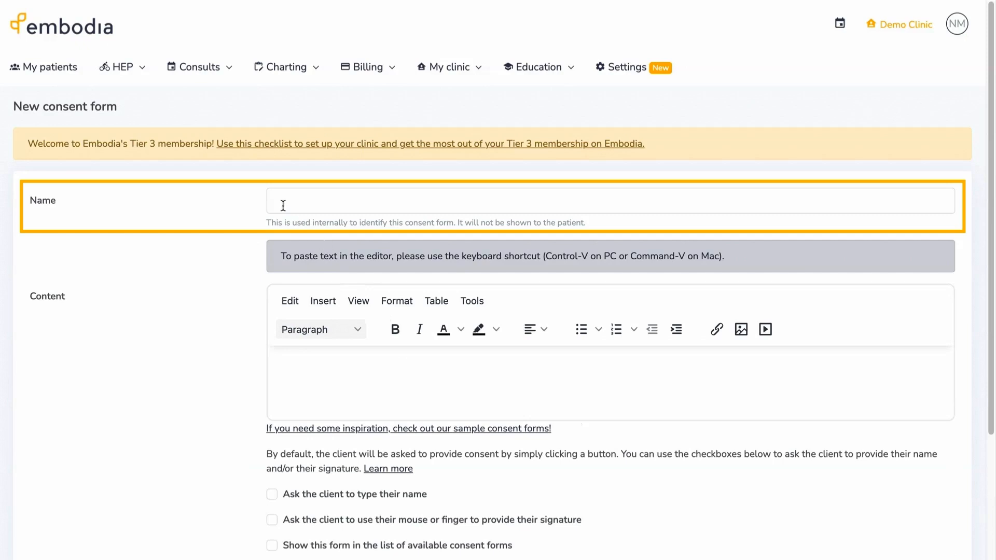
left_click(280, 202)
type("This is a consent form name")
left_click(233, 227)
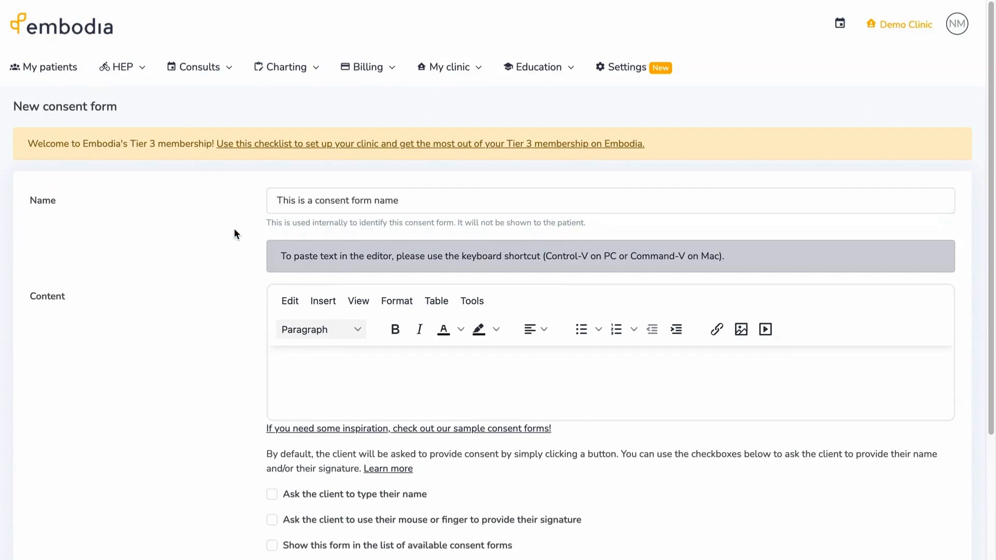
scroll(234, 228, "down", 1)
scroll(234, 229, "down", 2)
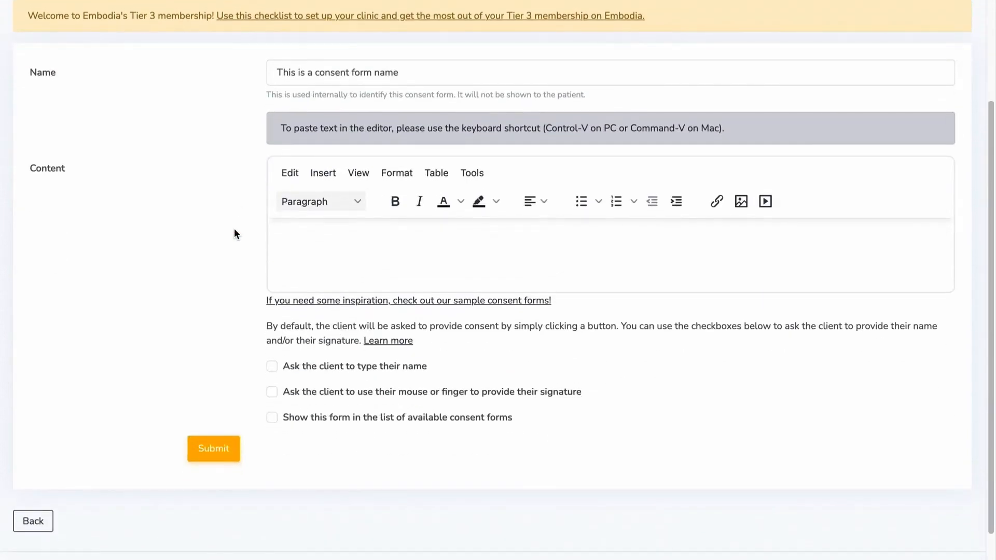
left_click(272, 241)
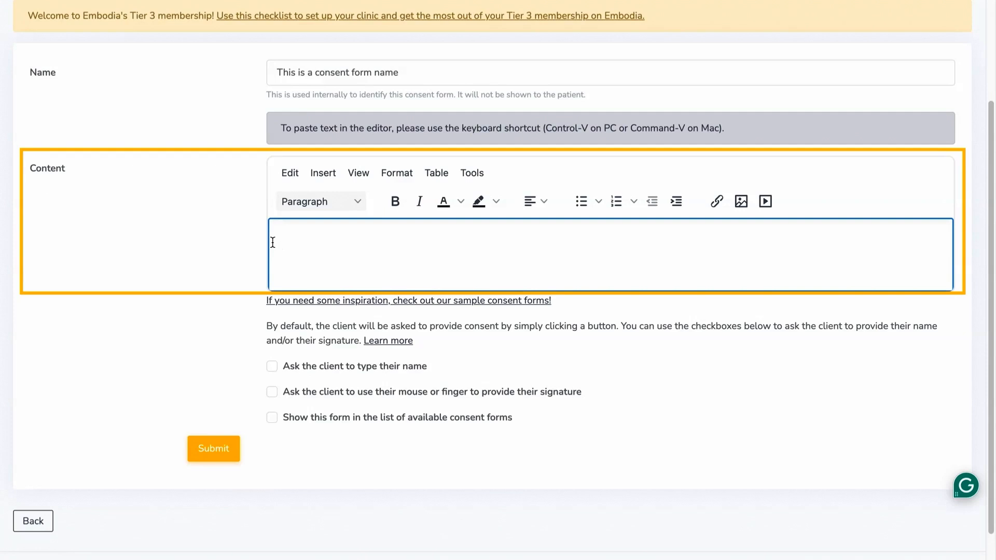
type("Consent form content")
left_click(203, 226)
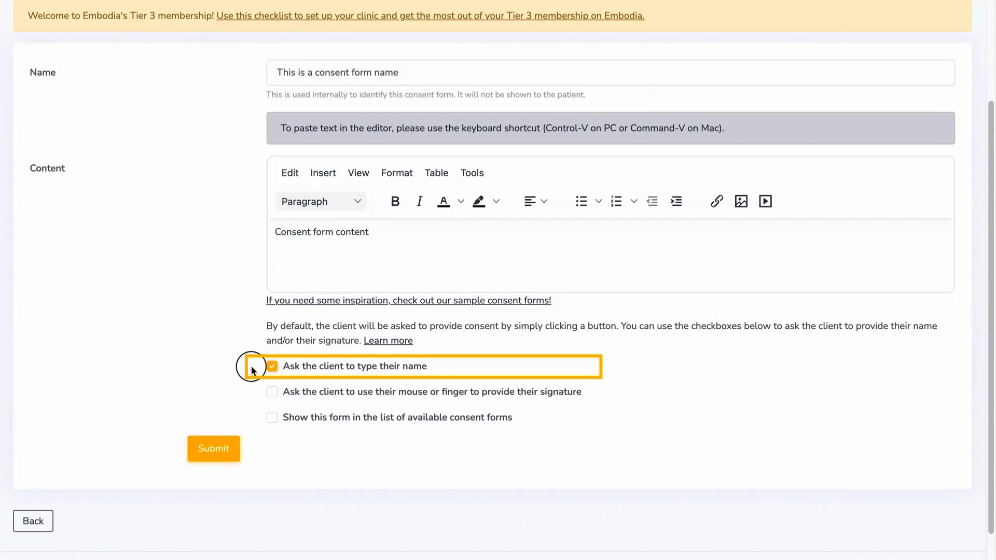
- Require the client's signature and show the form in the consent forms list
left_click(274, 392)
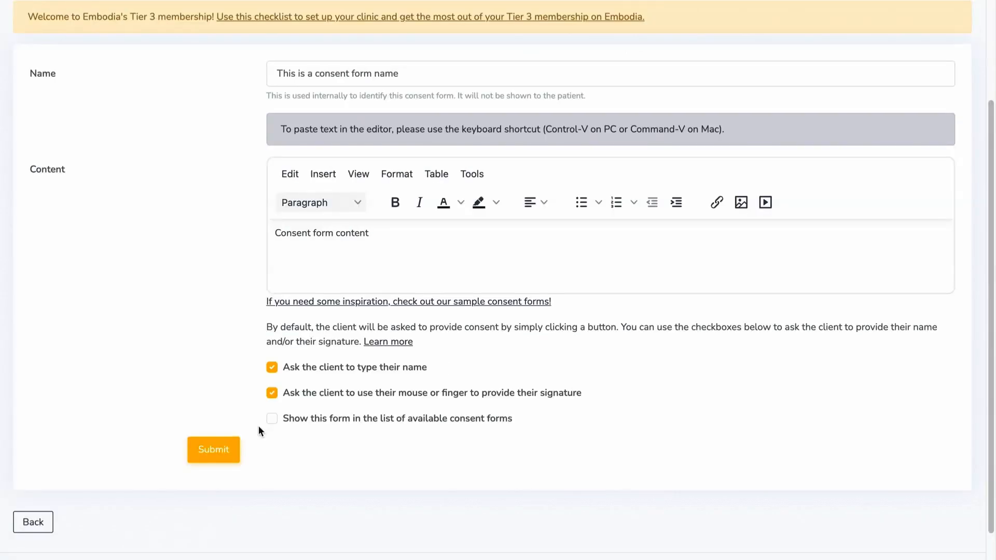
left_click(270, 420)
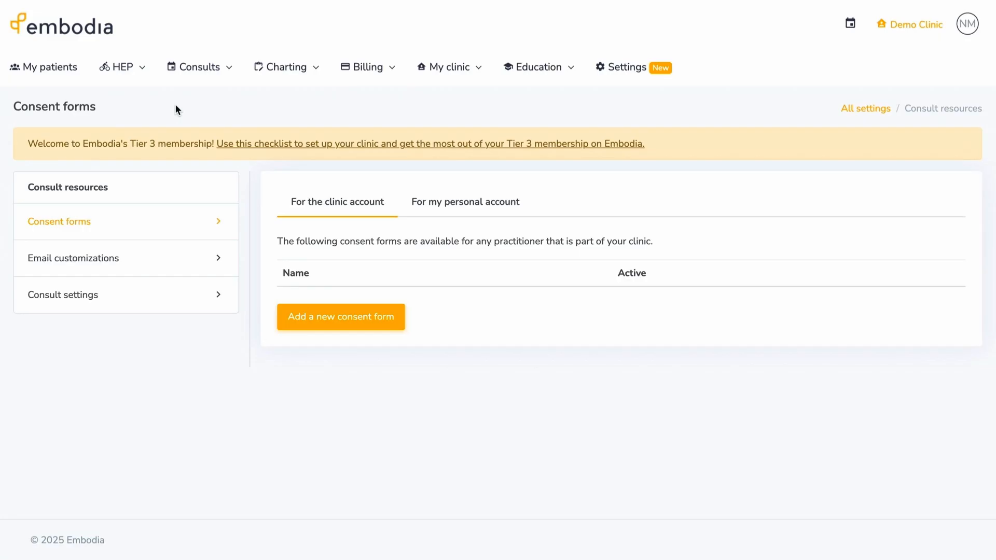
- Create a clinic questionnaire from the Berg Balance Tests and Rating Scale template
left_click(140, 71)
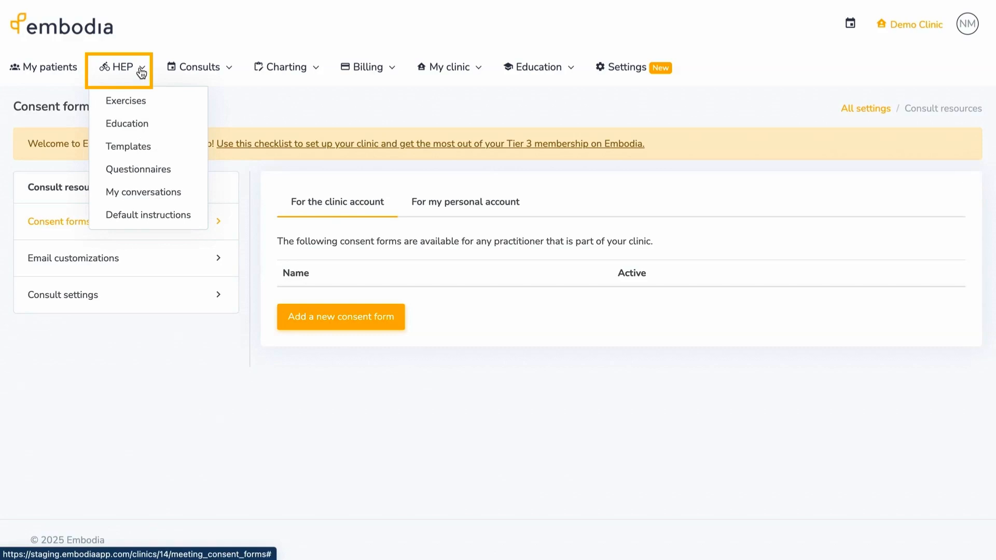
left_click(187, 167)
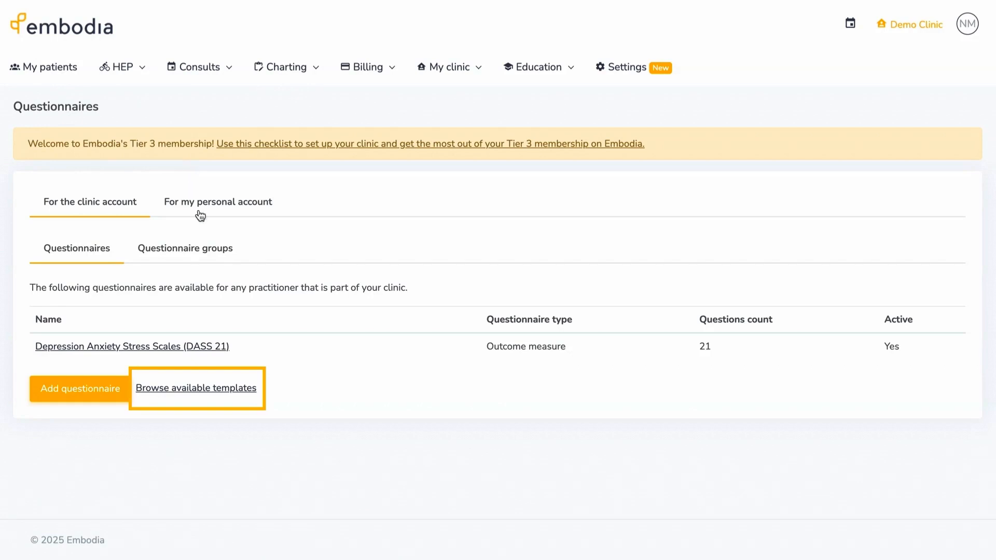
left_click(229, 388)
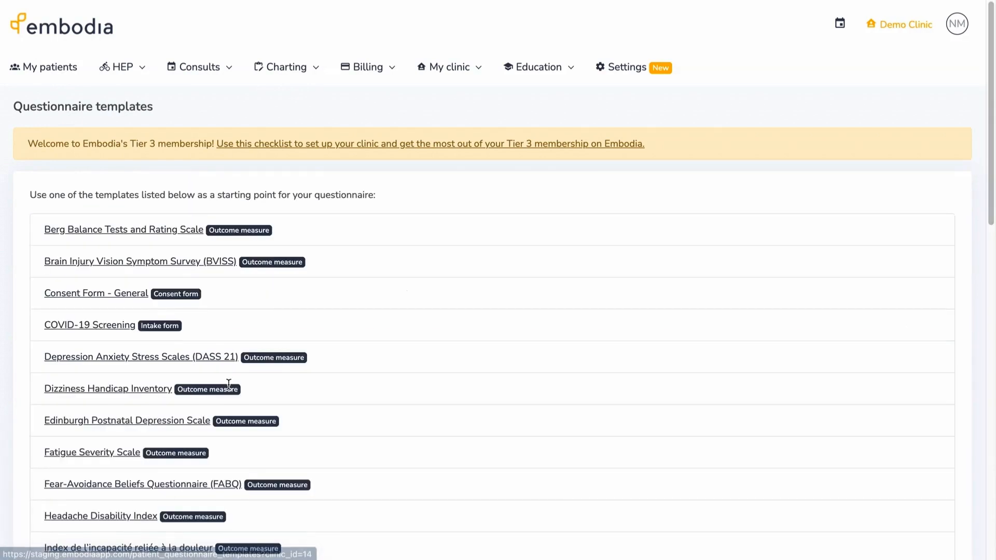
left_click(152, 229)
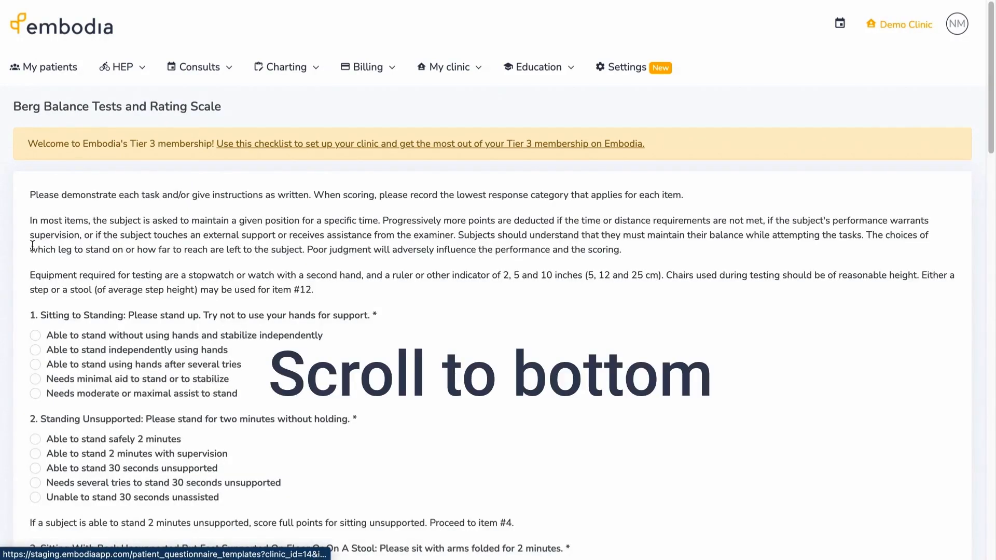
scroll(5, 259, "down", 20)
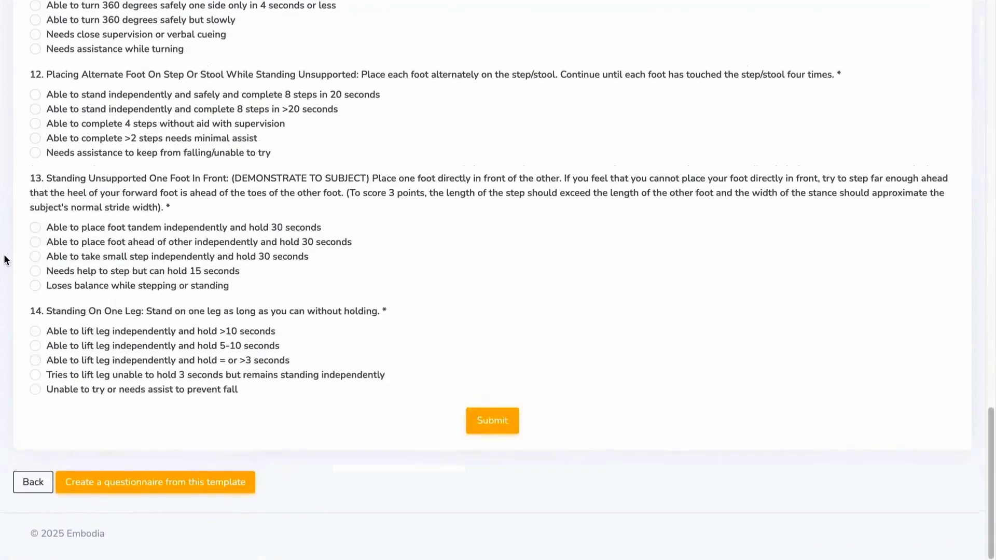
left_click(142, 490)
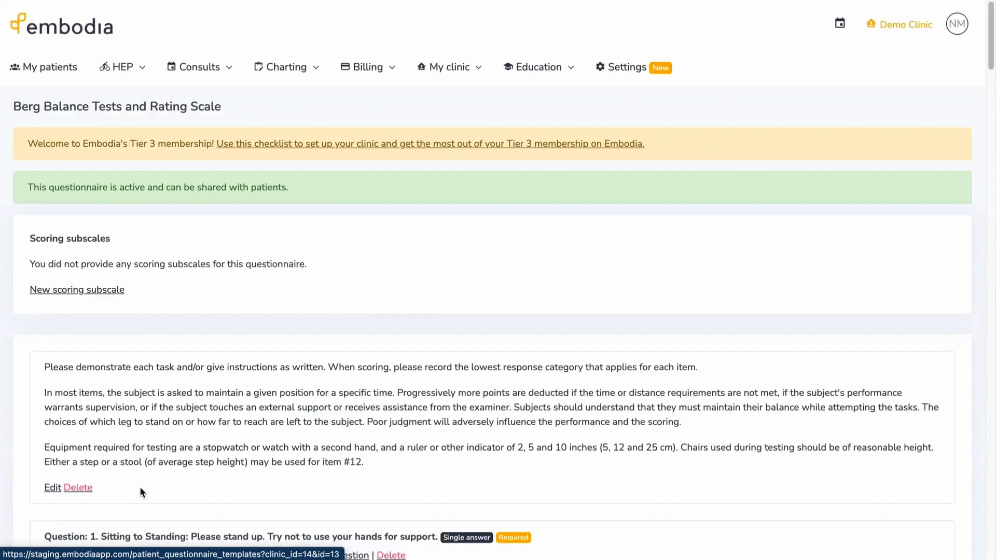
scroll(142, 492, "down", 20)
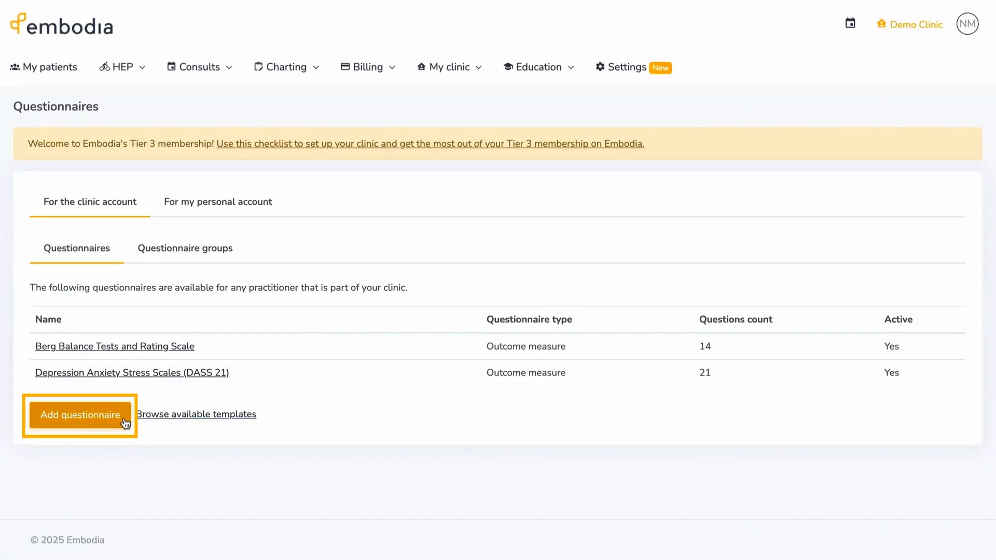
- Create a new questionnaire named 'Sample questionnaire'
left_click(123, 417)
left_click(430, 94)
type("Sample questionnaire")
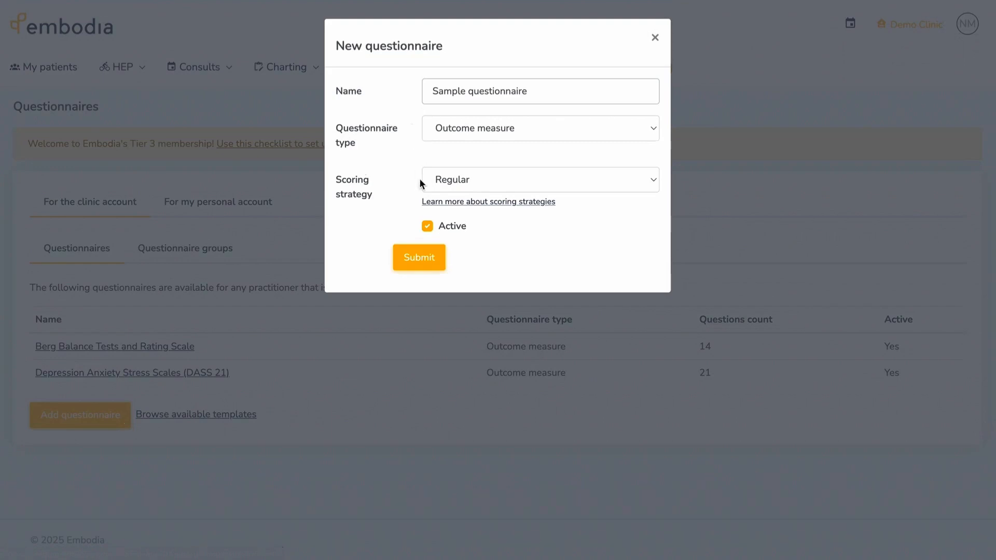
left_click(426, 251)
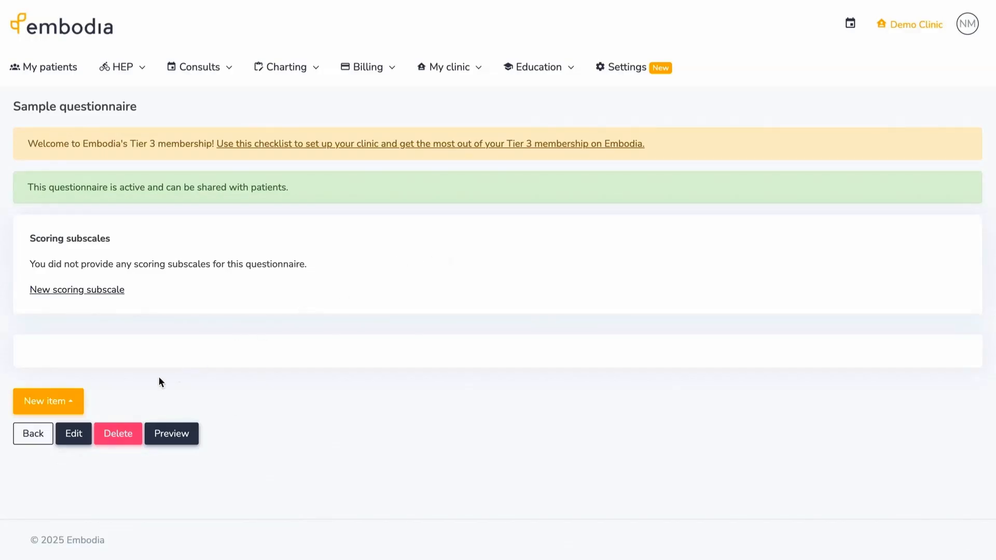
- Add a required Date of birth question linked to the patient's birth date property
left_click(81, 409)
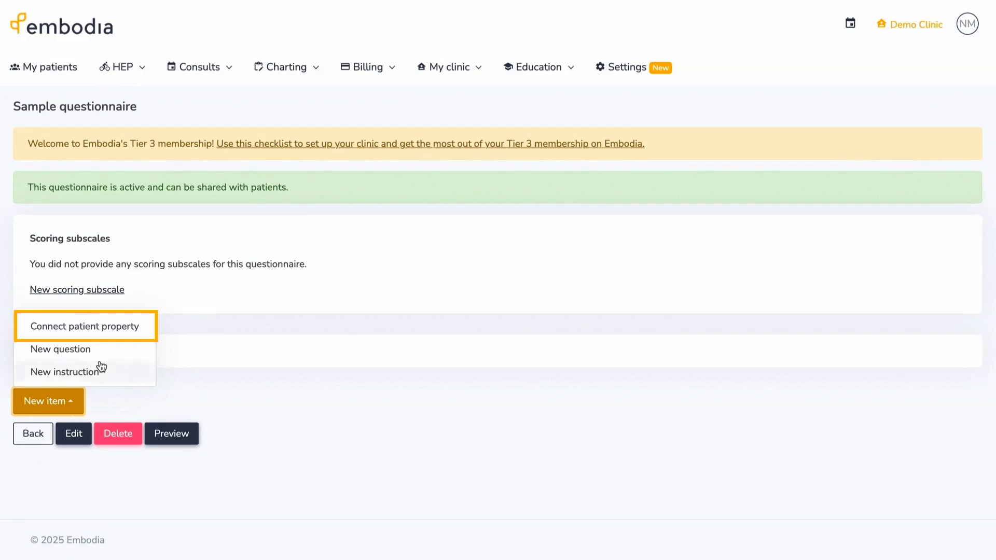
left_click(141, 328)
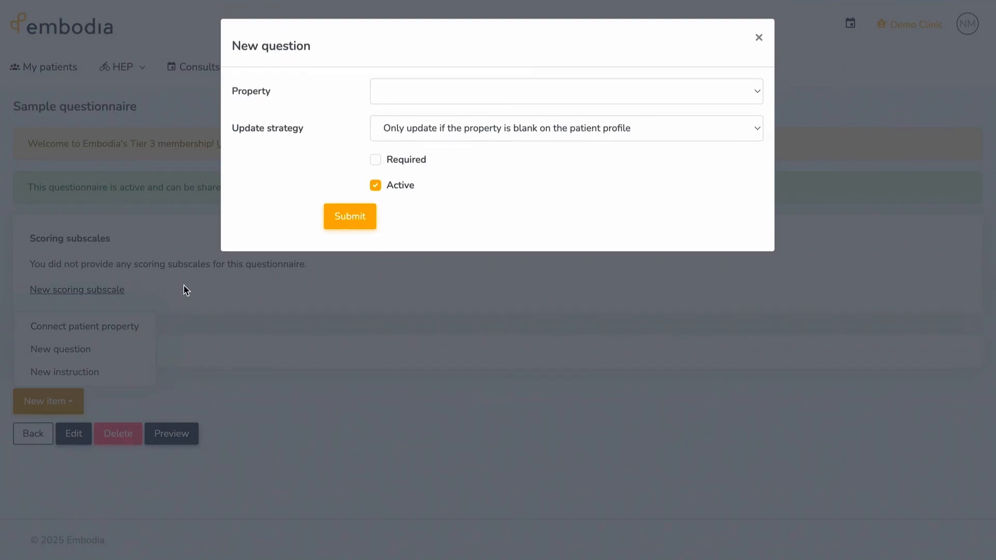
left_click(390, 98)
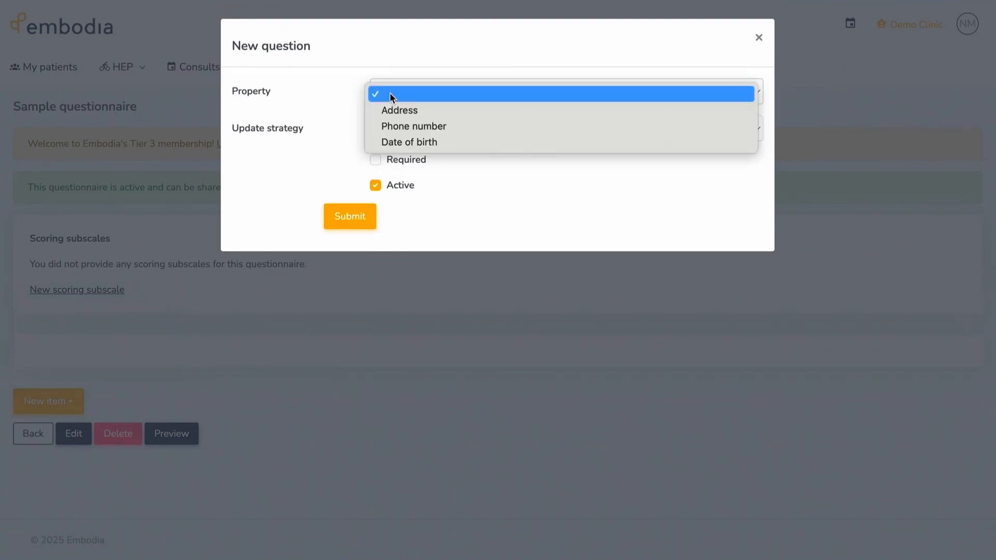
left_click(404, 138)
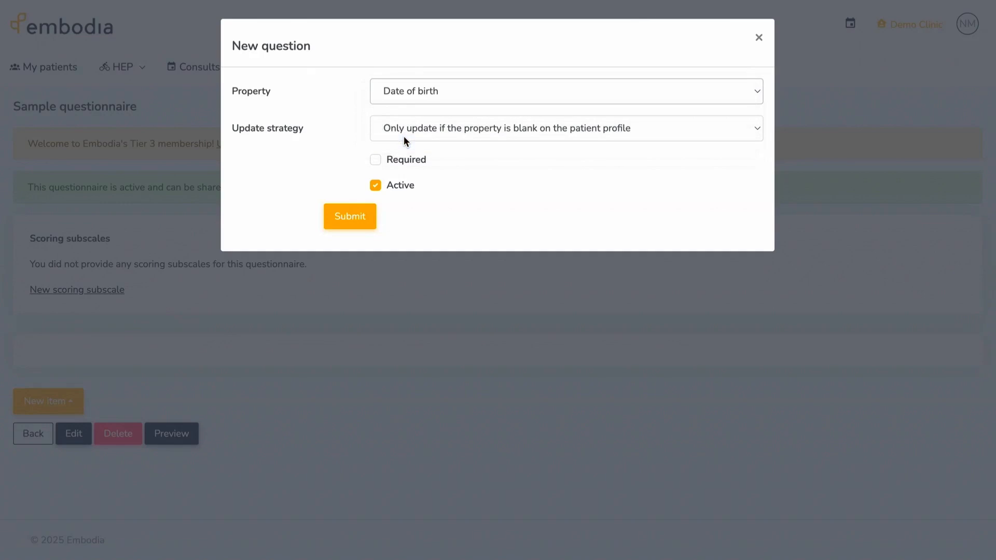
left_click(375, 160)
left_click(353, 215)
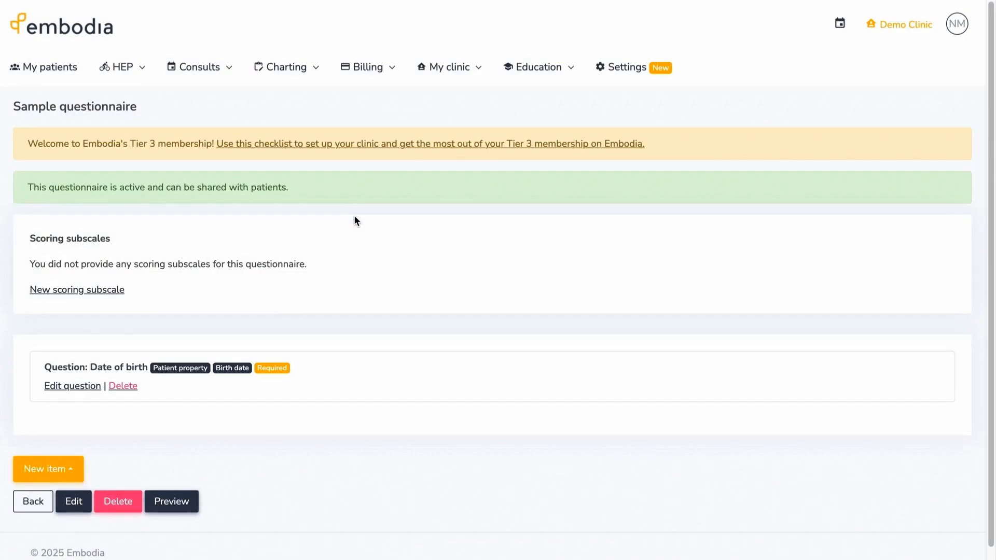
left_click(75, 468)
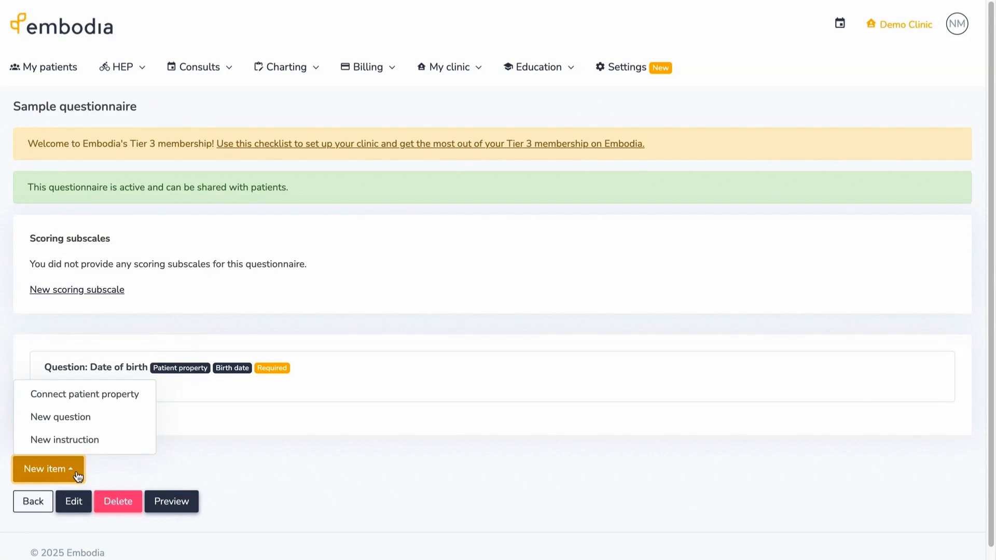
left_click(86, 426)
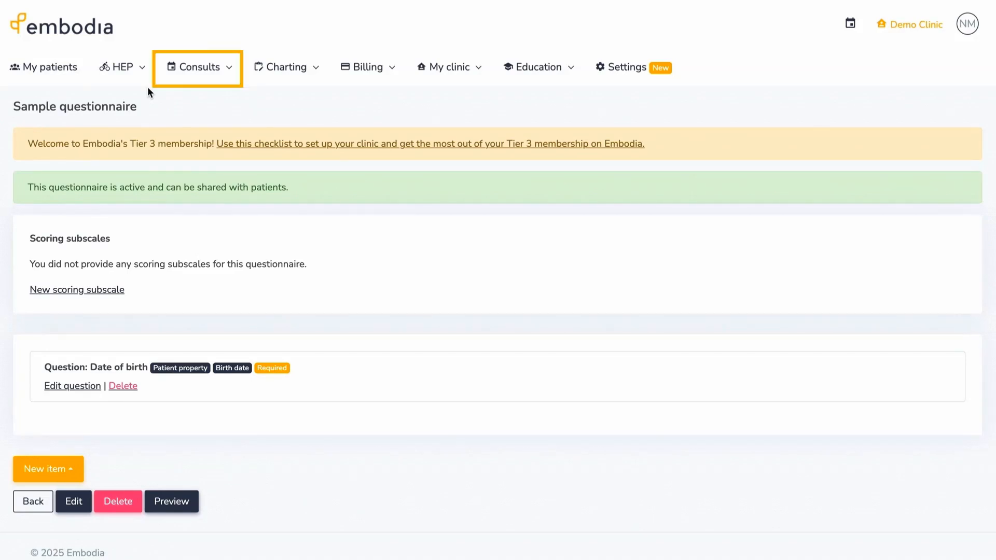
- Go to Consults > Settings > Email customizations, which lists only the English default, and start a new one
left_click(196, 76)
left_click(176, 212)
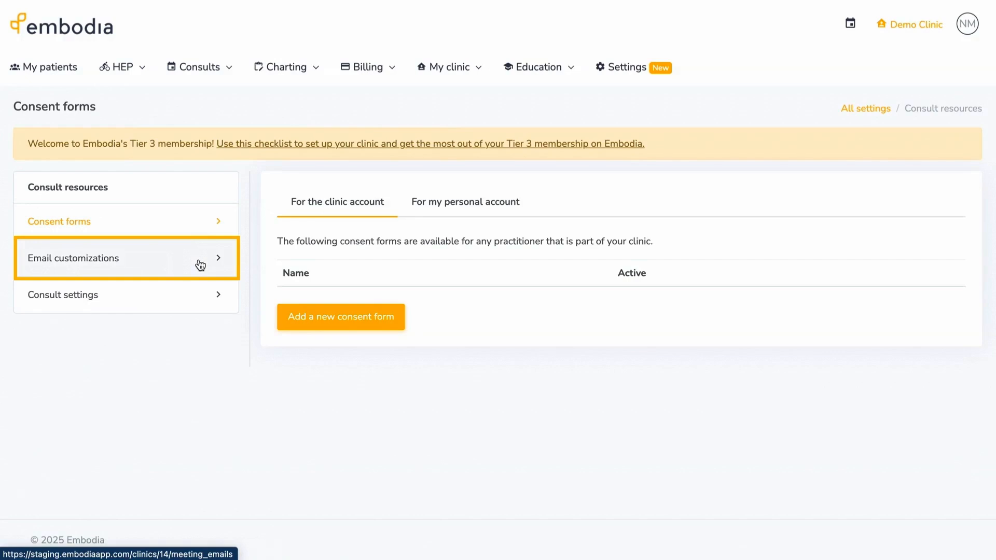
left_click(200, 265)
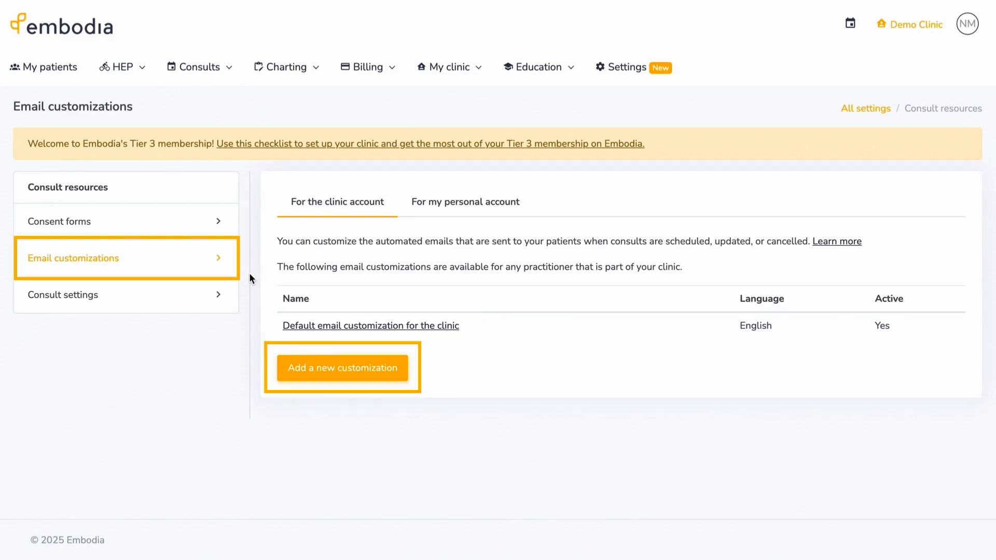
left_click(280, 368)
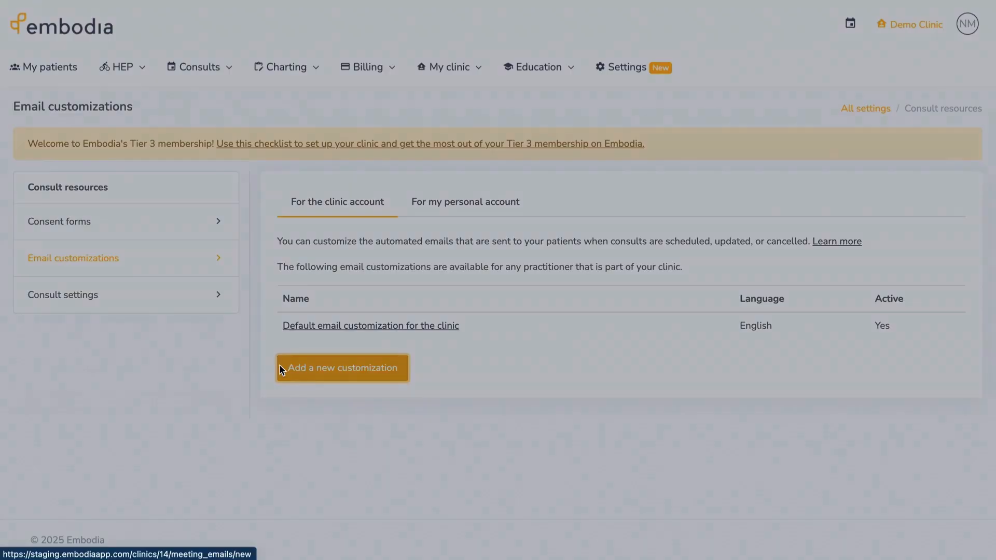
- Create an email customization named 'New email customization'
left_click(454, 96)
type("New email customization")
left_click(435, 154)
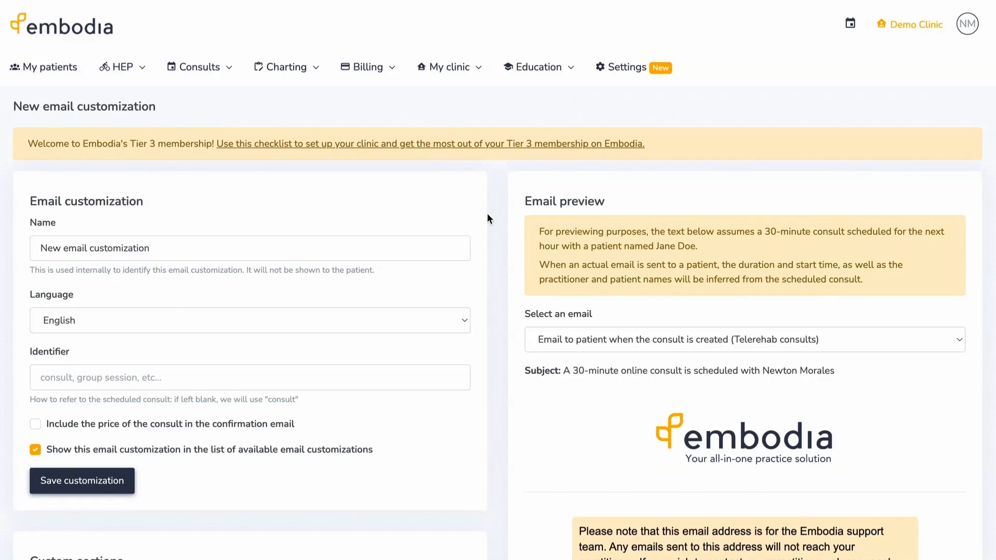
- Keep English as its language and review the Telerehab consult email previews
scroll(496, 222, "down", 2)
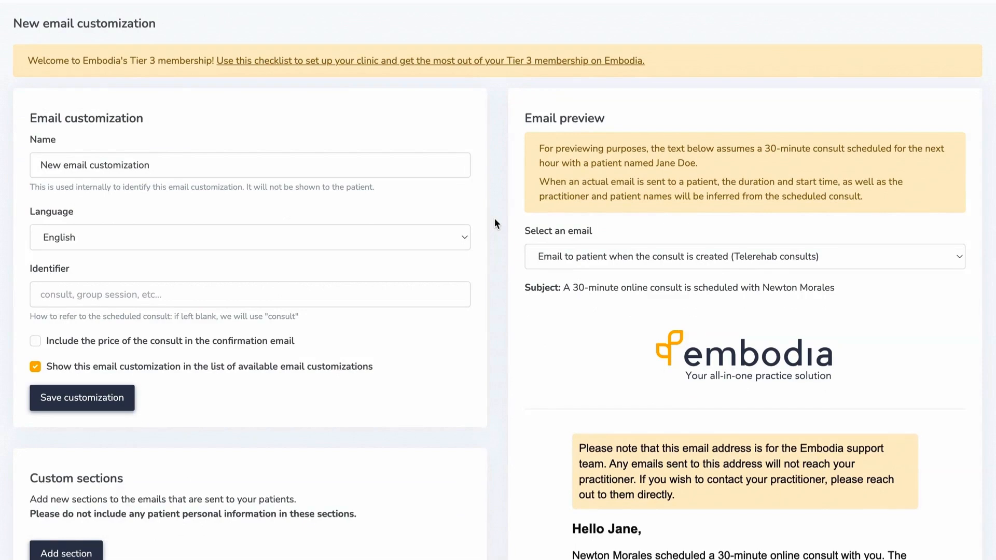
scroll(494, 219, "down", 1)
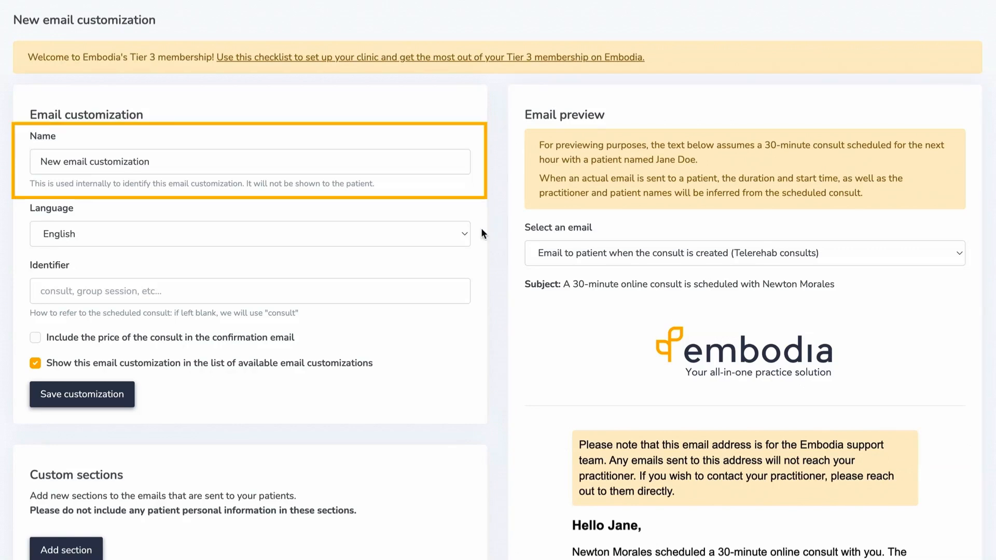
left_click(464, 234)
left_click(465, 235)
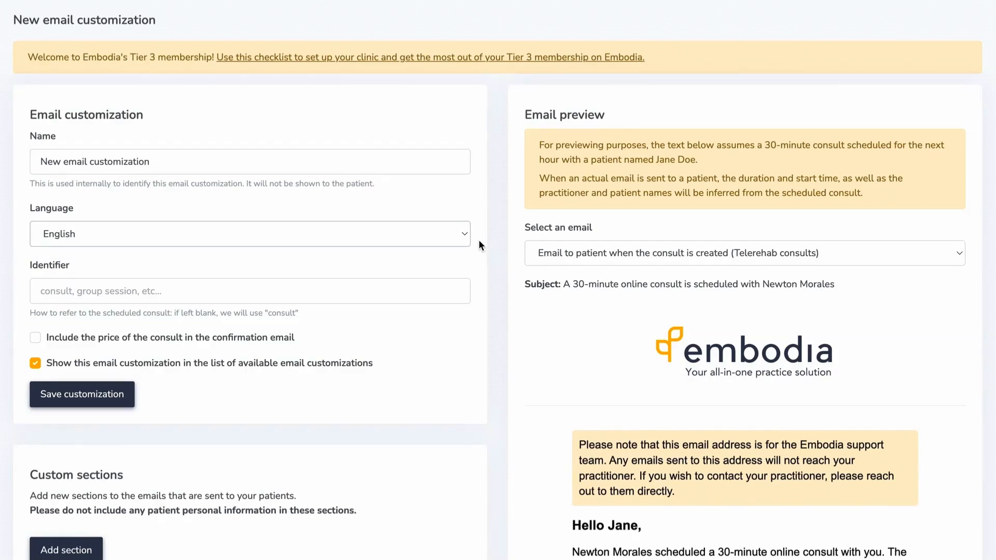
scroll(478, 240, "down", 2)
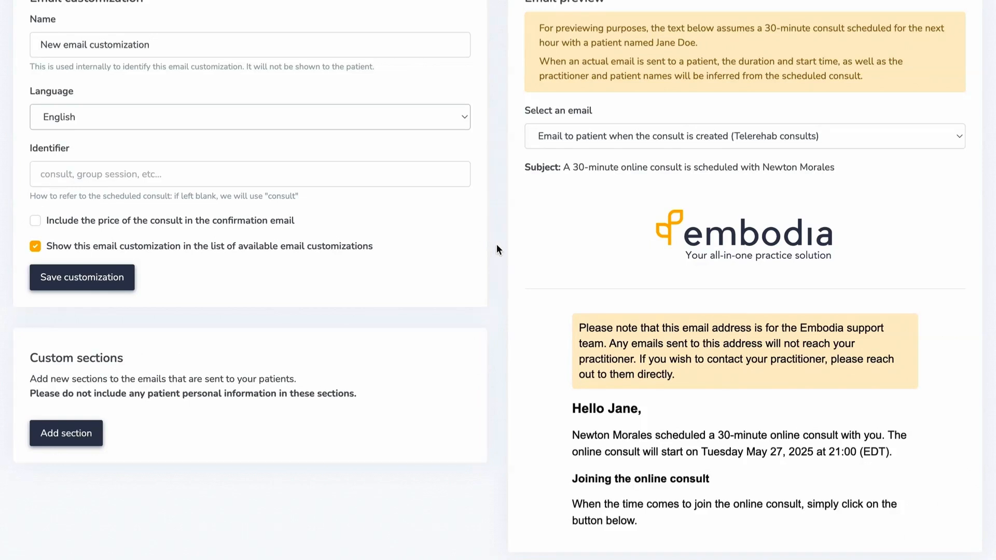
scroll(496, 250, "down", 2)
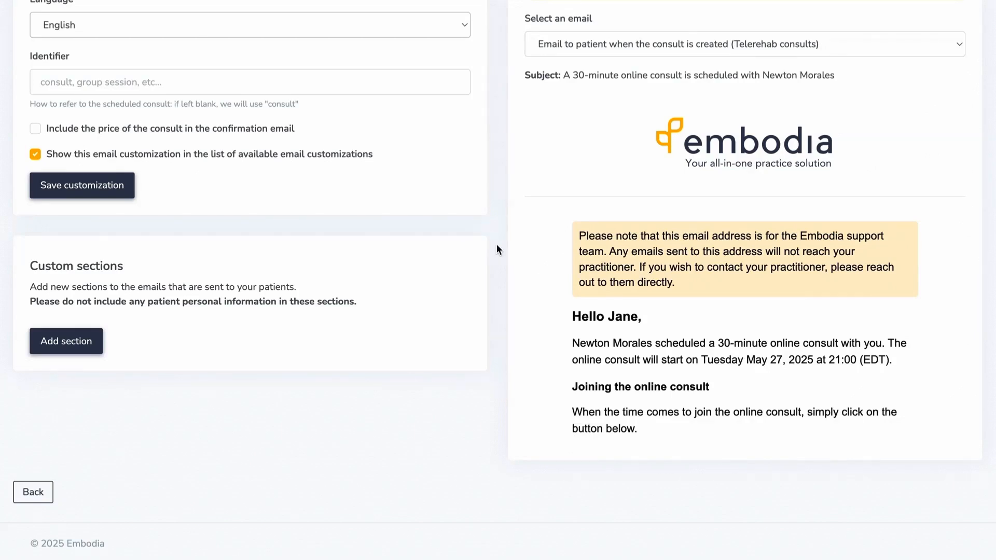
left_click(951, 47)
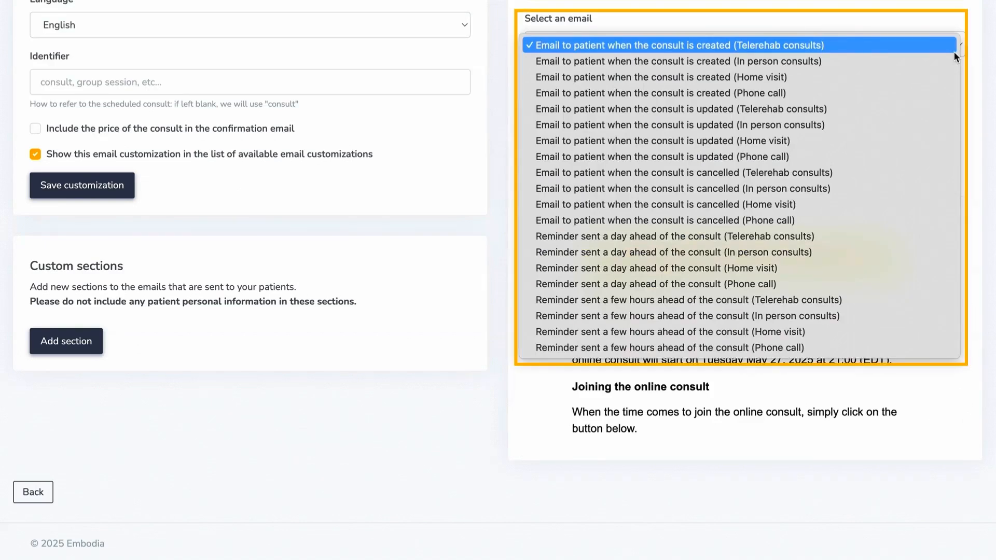
left_click(953, 51)
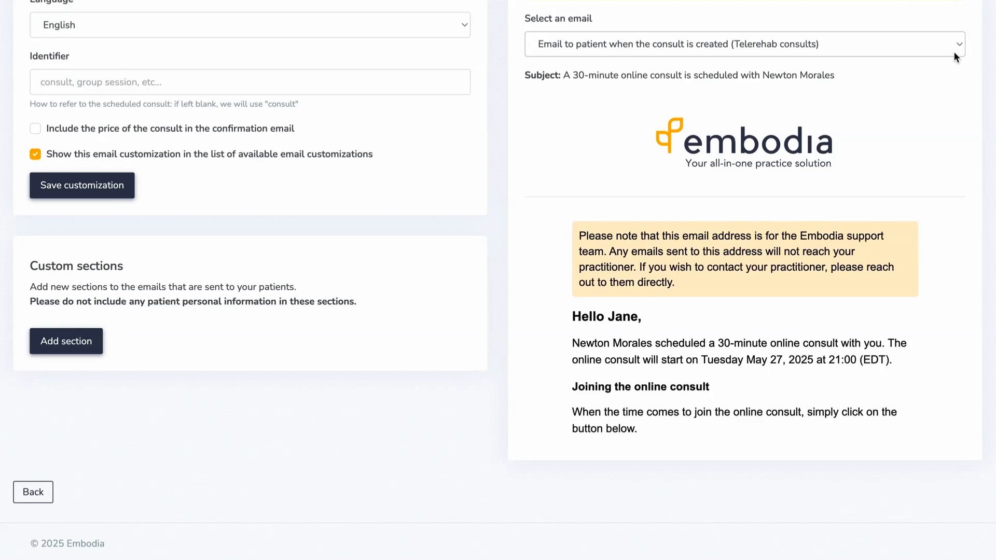
scroll(954, 51, "down", 1)
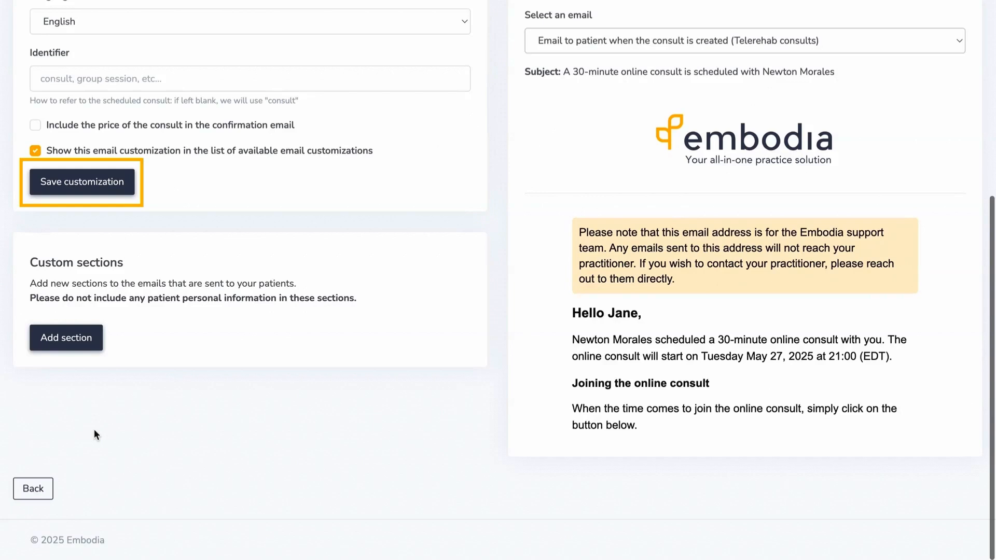
- Reopen New email customization from the list, preview its after-consult thank-you email, then go to All settings
left_click(39, 480)
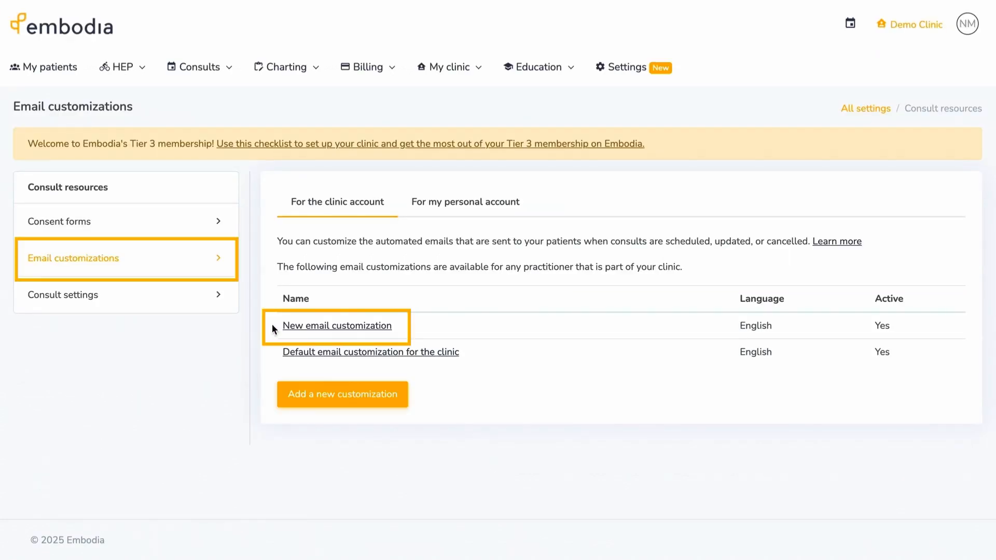
left_click(292, 326)
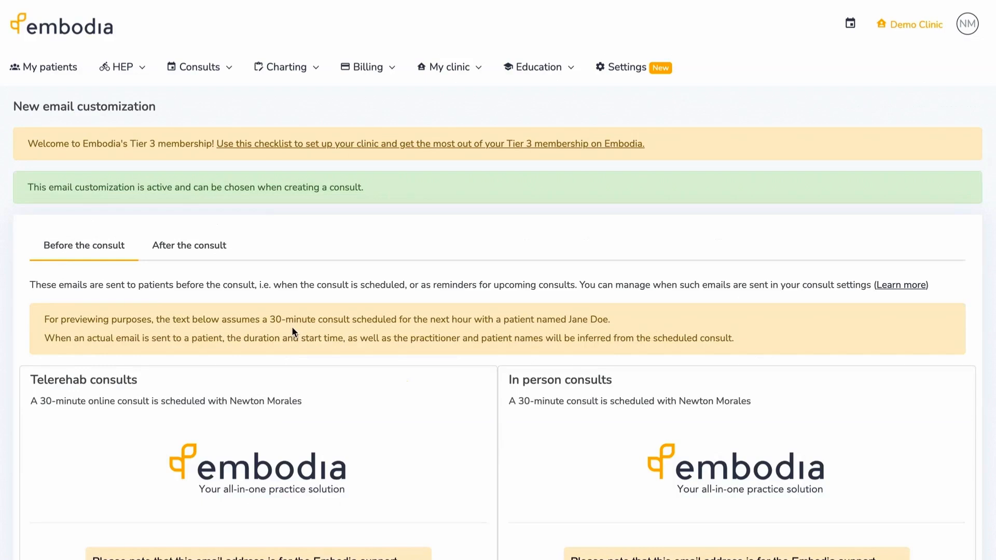
left_click(229, 248)
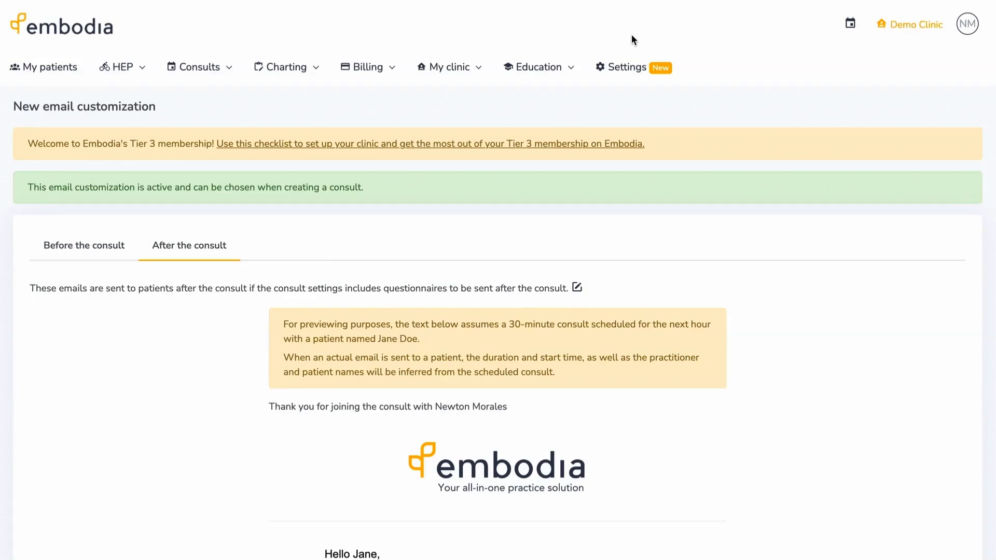
left_click(636, 68)
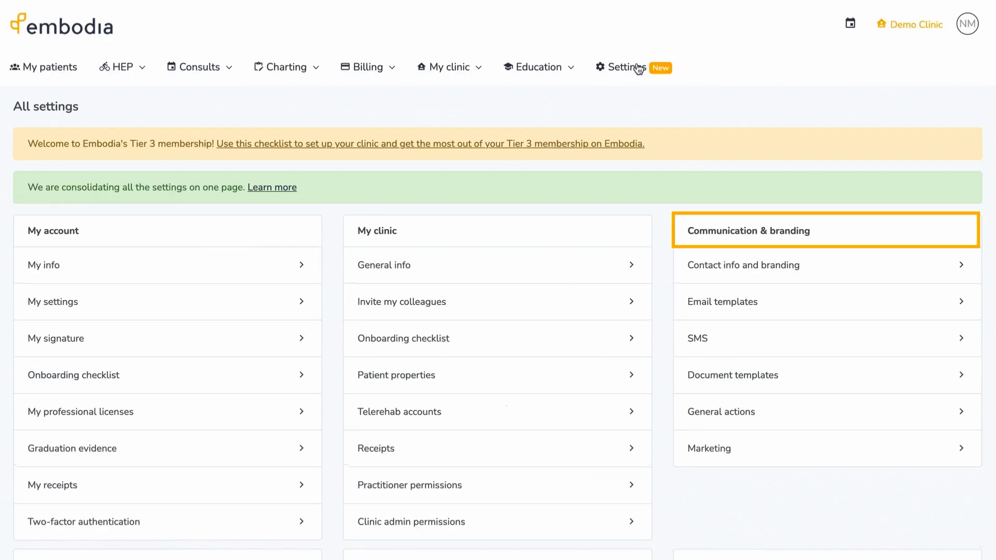
- Open Communication & branding email templates and scroll through the list from Welcome email onward
left_click(684, 303)
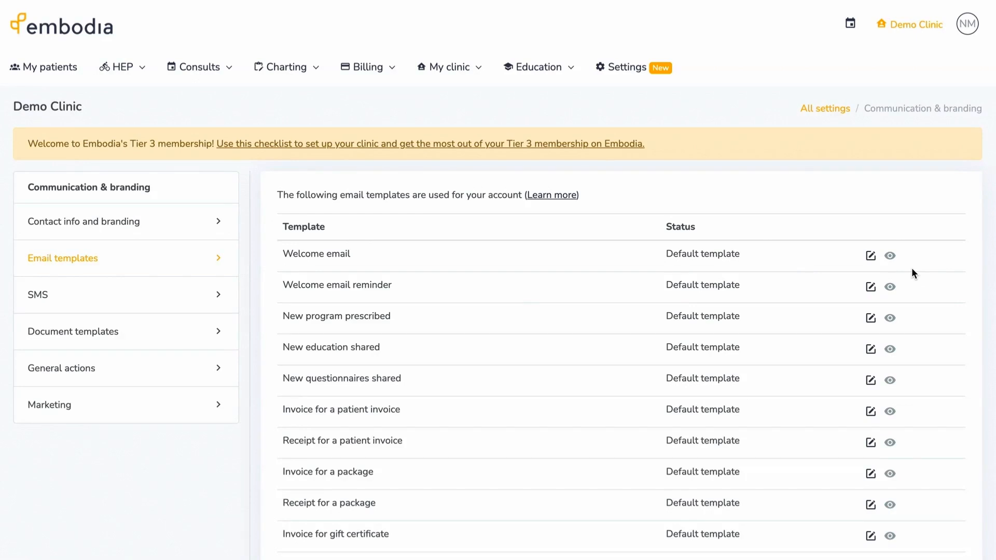
scroll(912, 270, "down", 2)
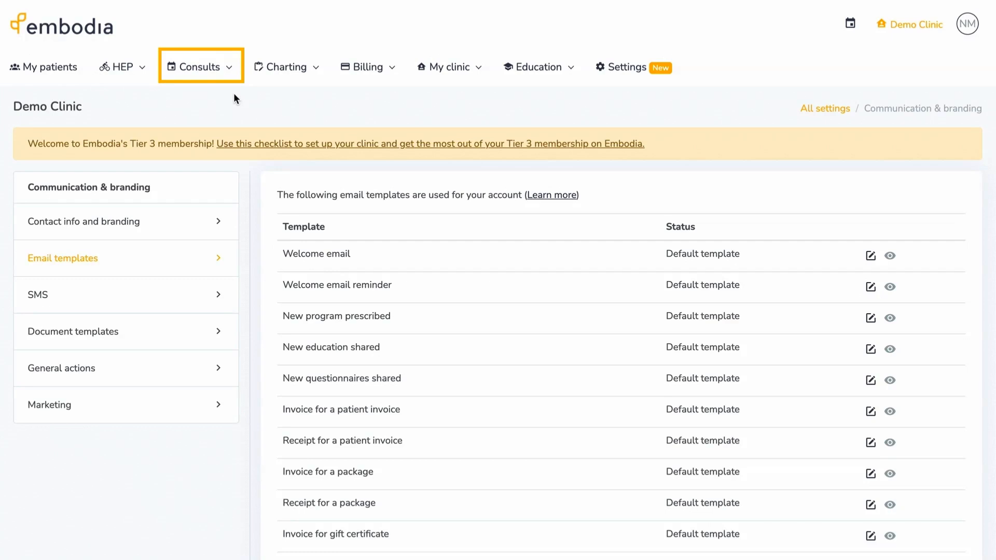
- Return to Consults > Settings and open Consult settings in the Consult resources sidebar
left_click(228, 78)
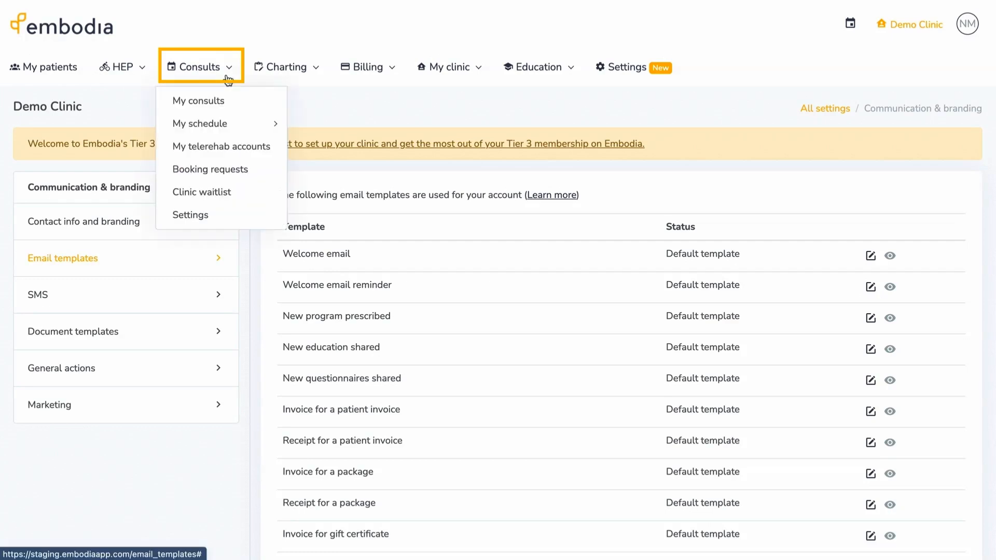
left_click(258, 219)
left_click(223, 299)
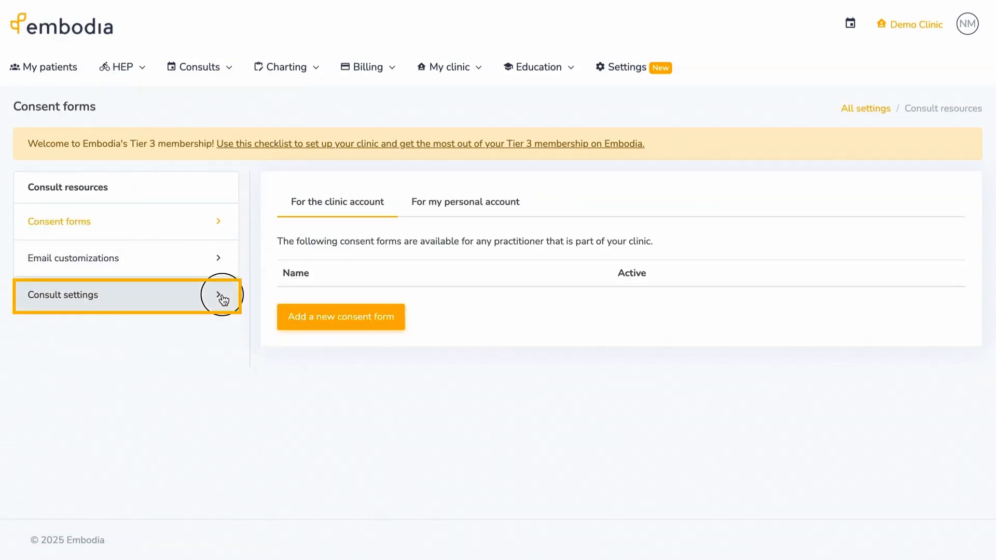
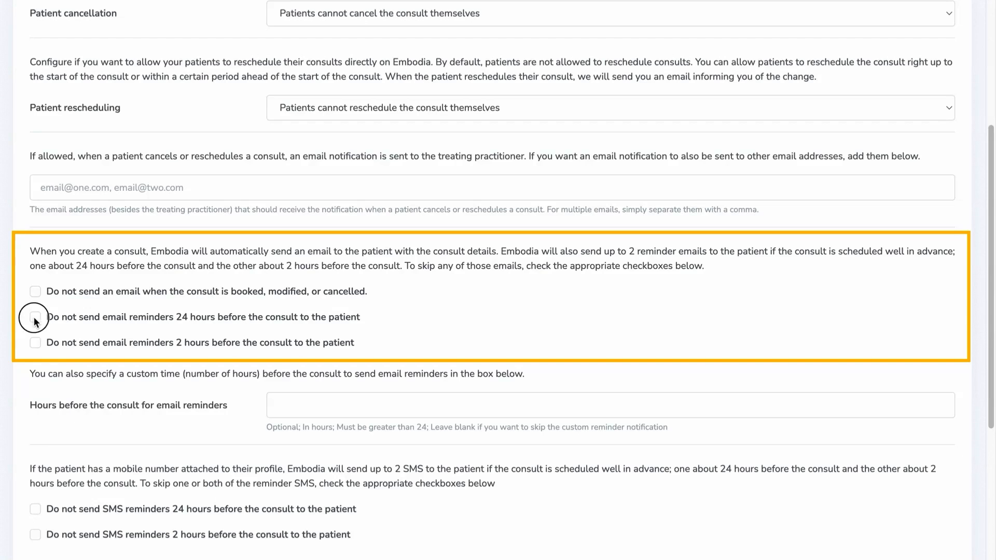
- Skip the 2-hour email reminder and send email reminders 96 hours before the consult
left_click(35, 342)
scroll(17, 352, "down", 2)
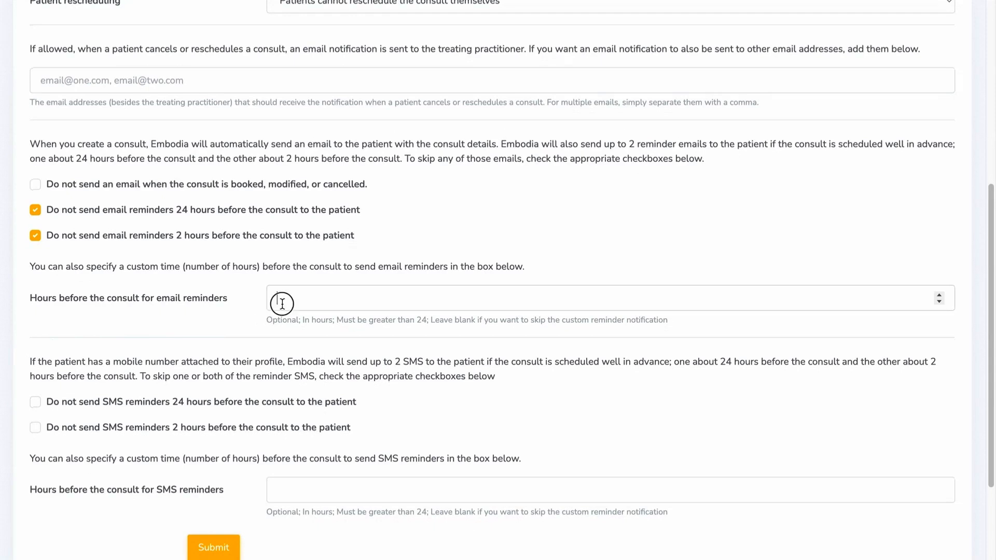
type("96")
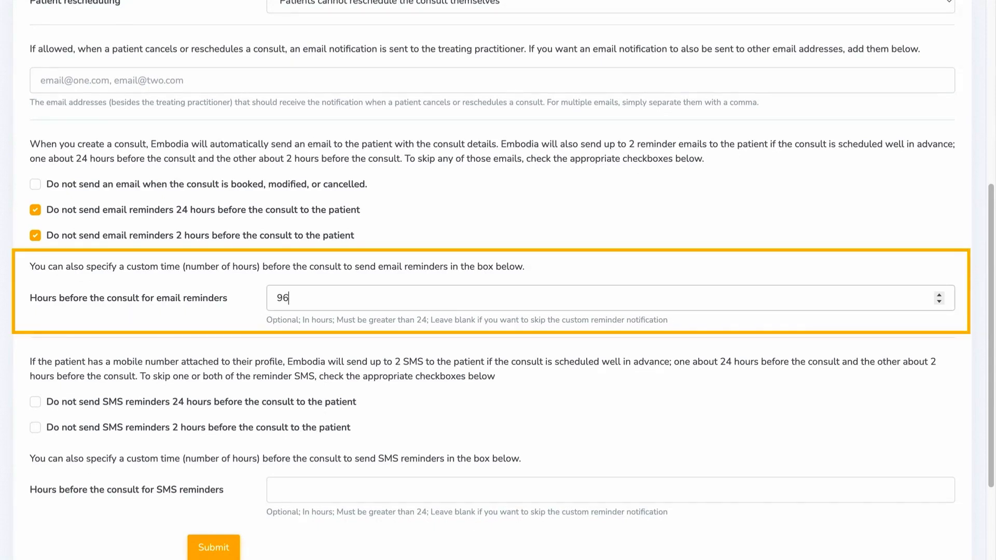
left_click(28, 332)
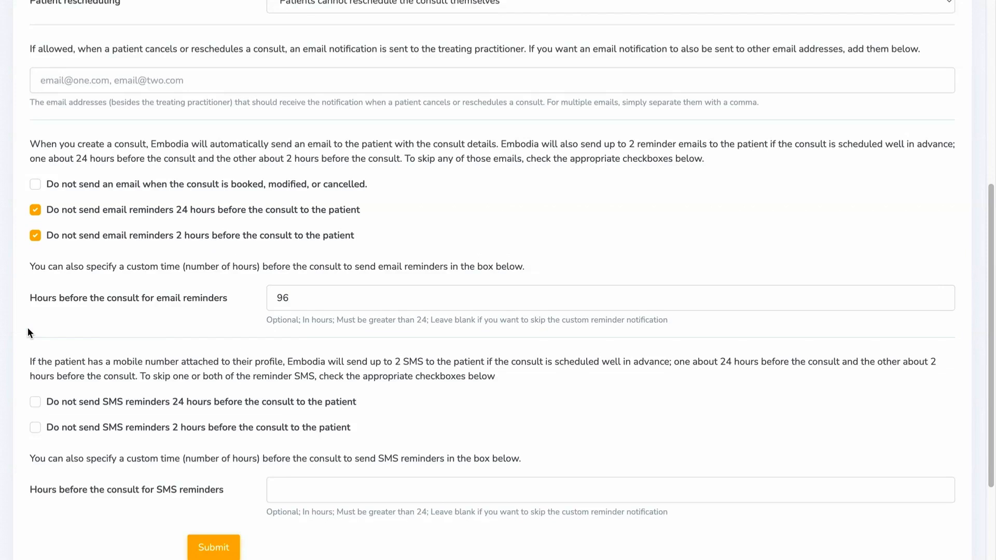
- Set SMS reminders to 96 hours before the consult and save the New assessment setting
scroll(27, 327, "down", 3)
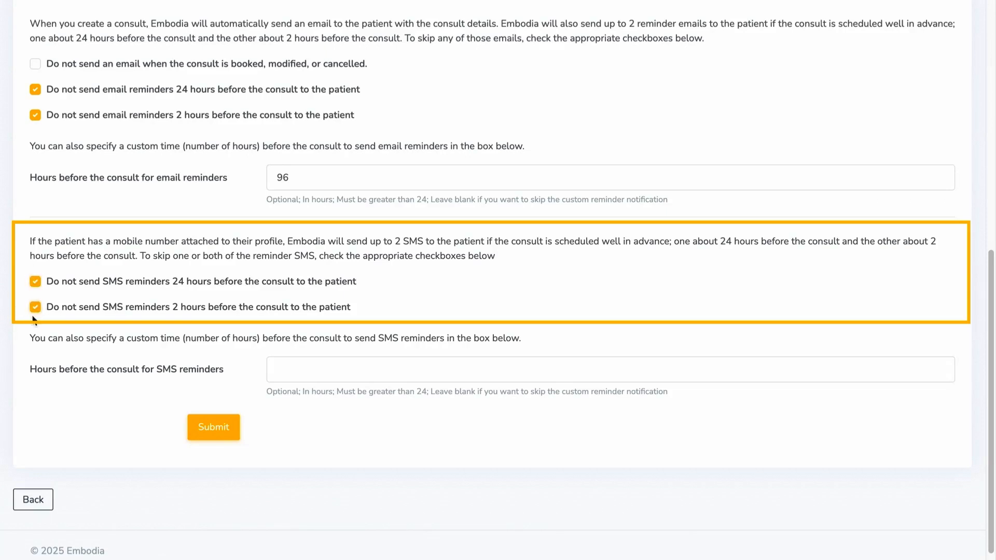
left_click(280, 374)
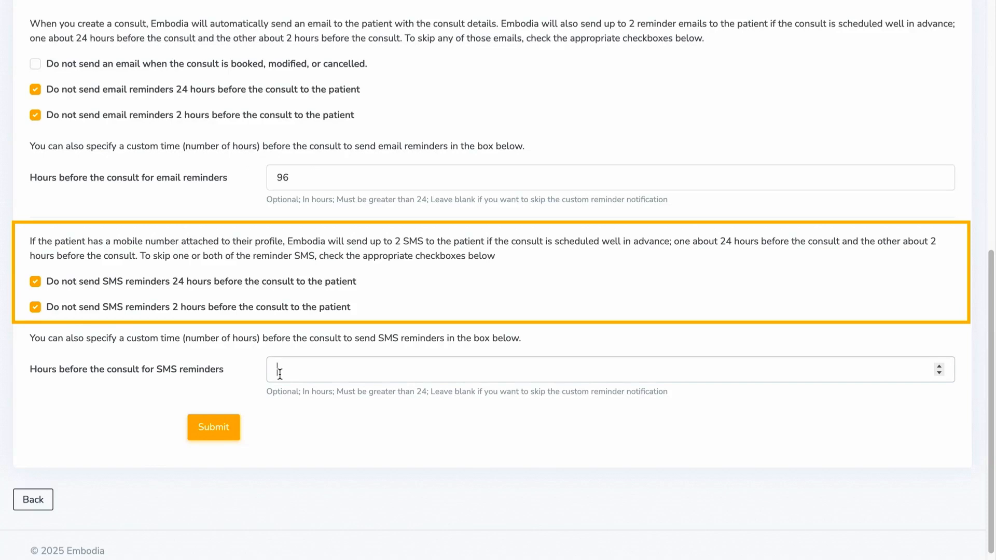
type("96")
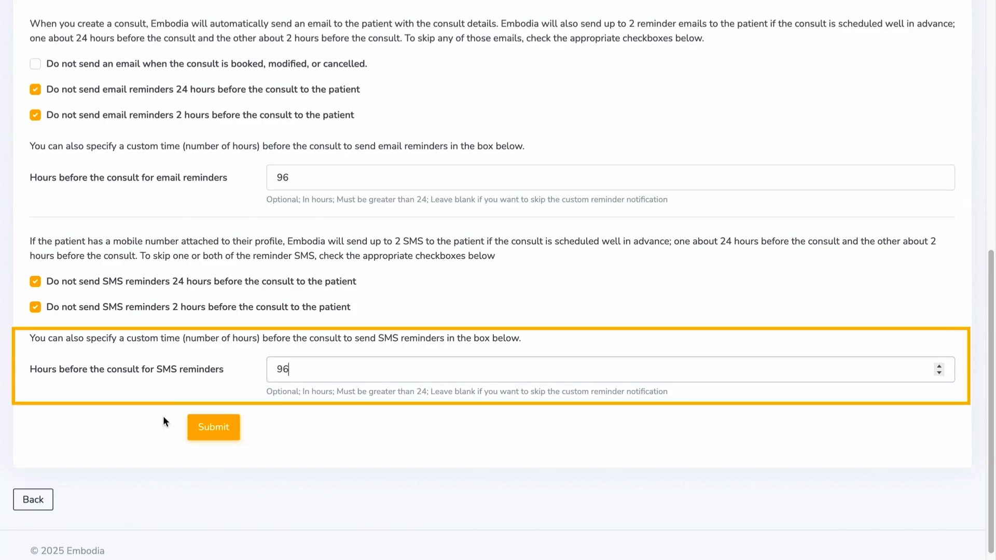
left_click(195, 429)
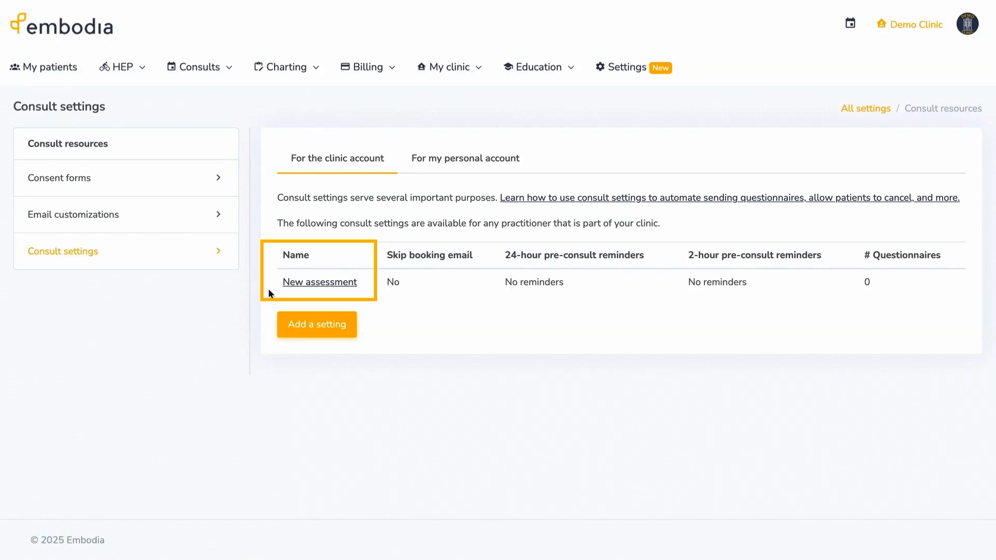
- Add the Edinburgh Postnatal Depression Scale questionnaire to New assessment: shared when scheduled, completed every consult
left_click(285, 286)
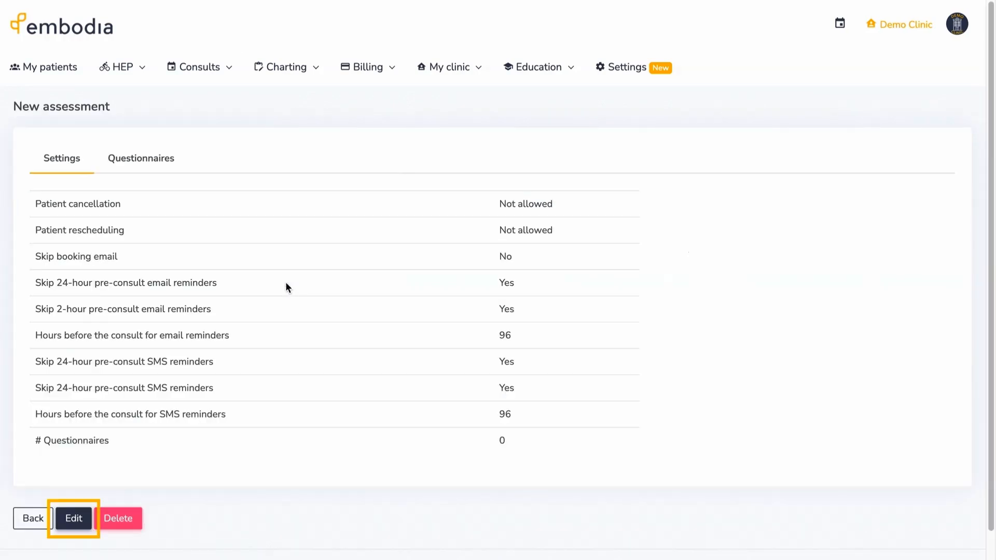
left_click(150, 165)
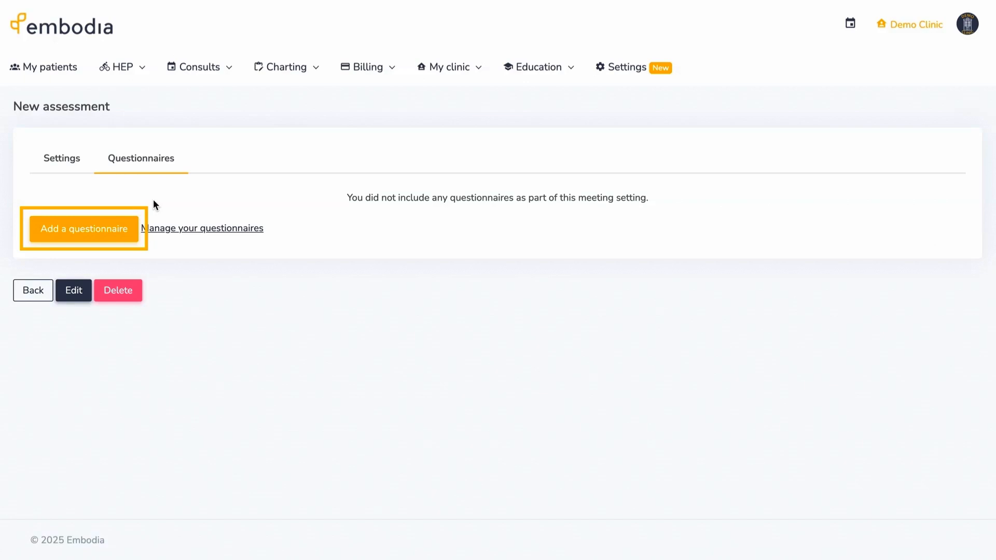
left_click(133, 226)
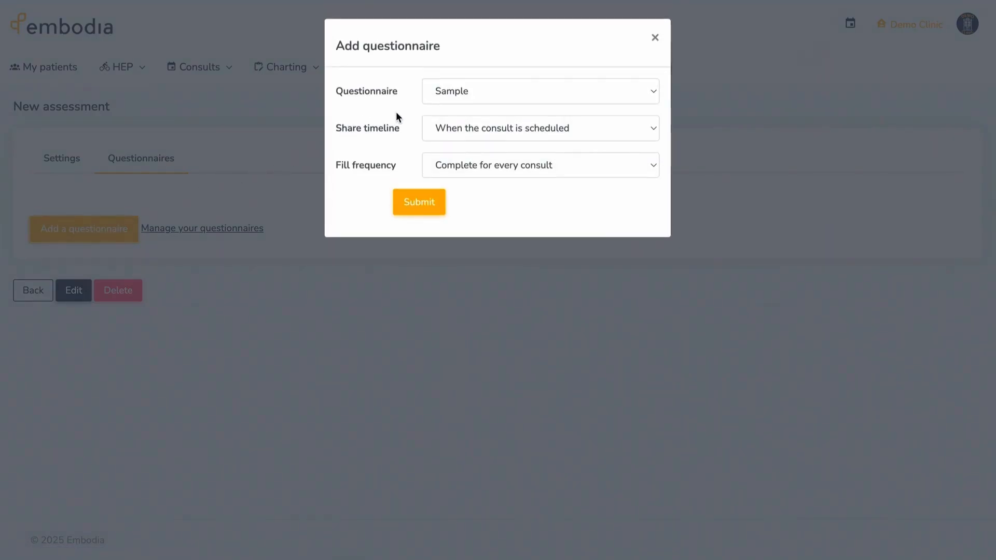
left_click(438, 98)
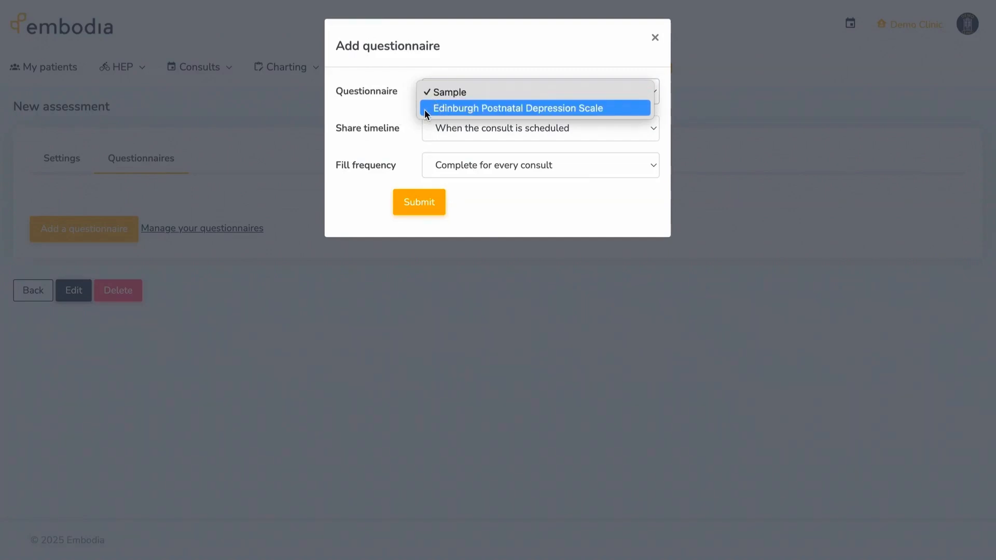
left_click(424, 109)
left_click(428, 130)
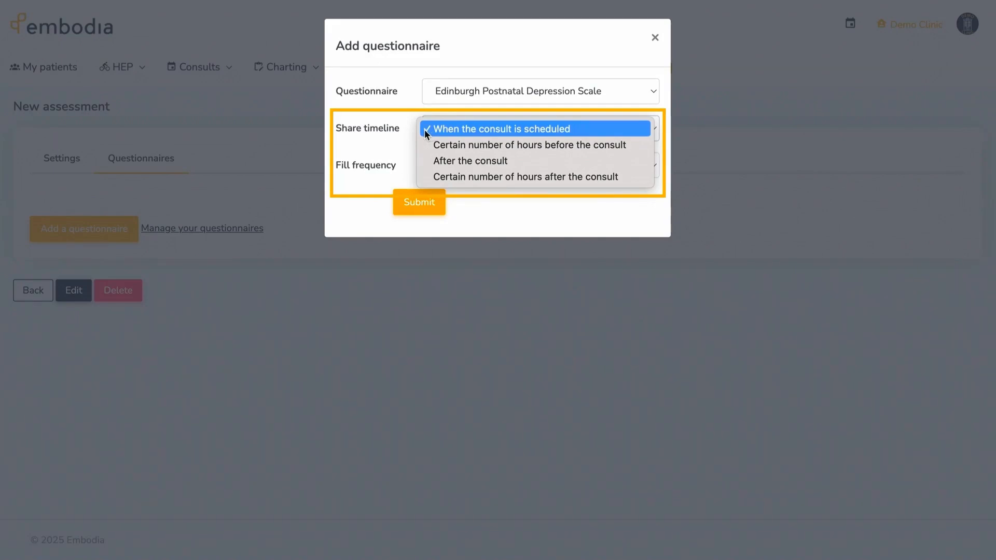
left_click(424, 129)
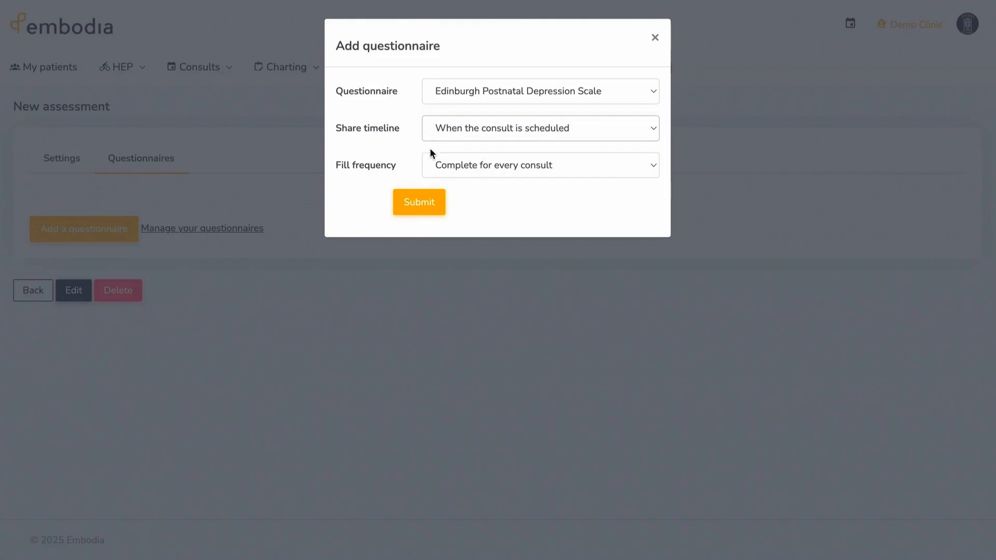
left_click(428, 162)
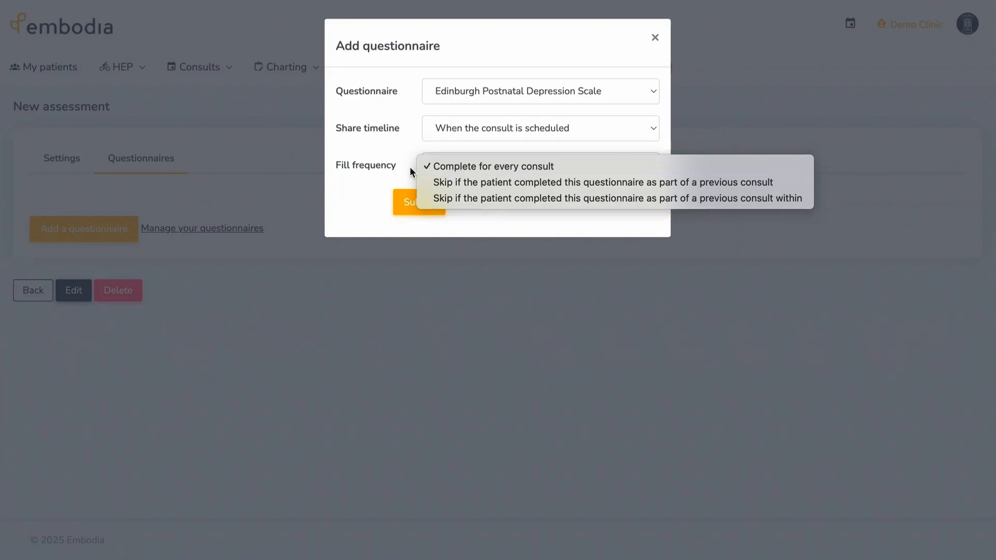
left_click(409, 171)
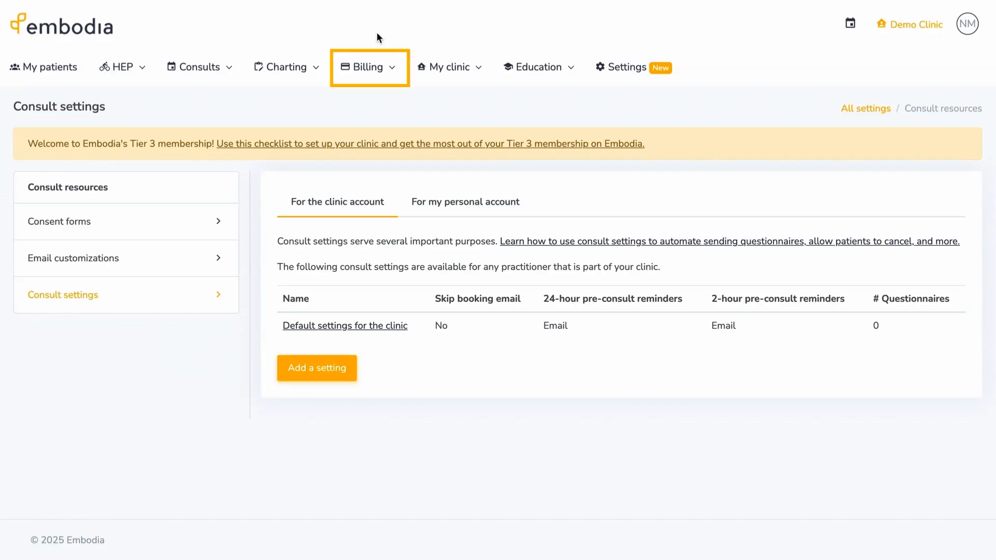
- Add a 'Credit' payment method in Billing settings, then view the Tax rates page
left_click(380, 65)
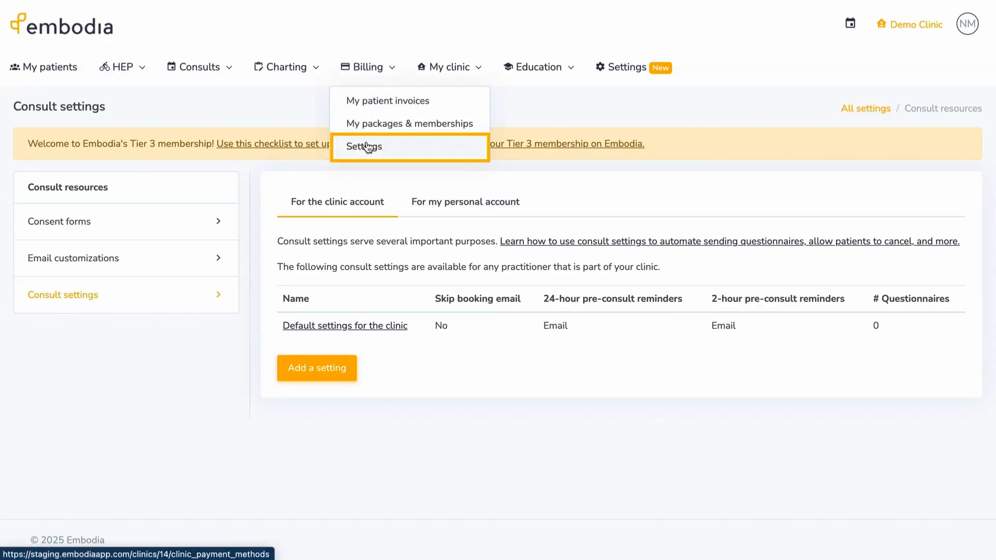
left_click(368, 146)
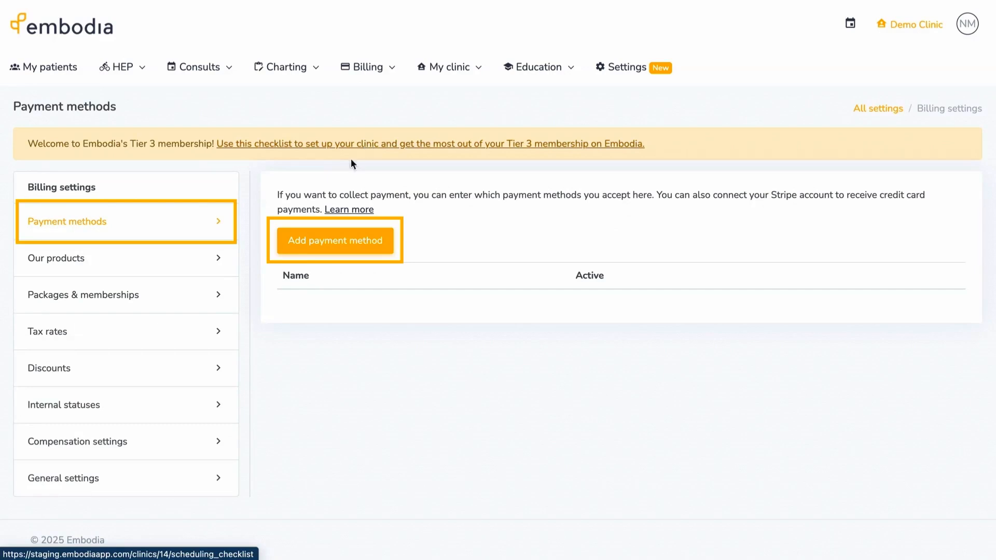
left_click(301, 244)
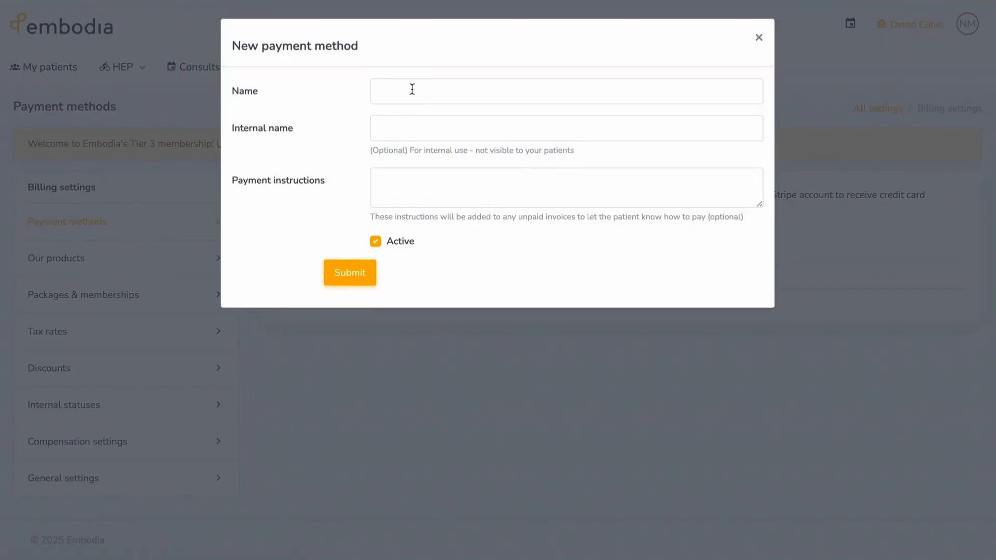
left_click(411, 89)
type("Credit")
left_click(350, 273)
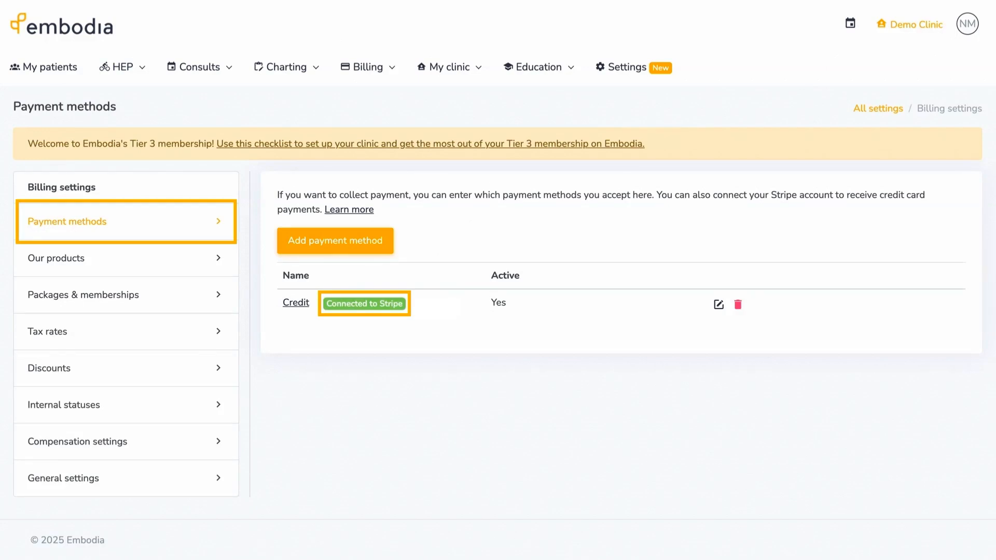
left_click(210, 337)
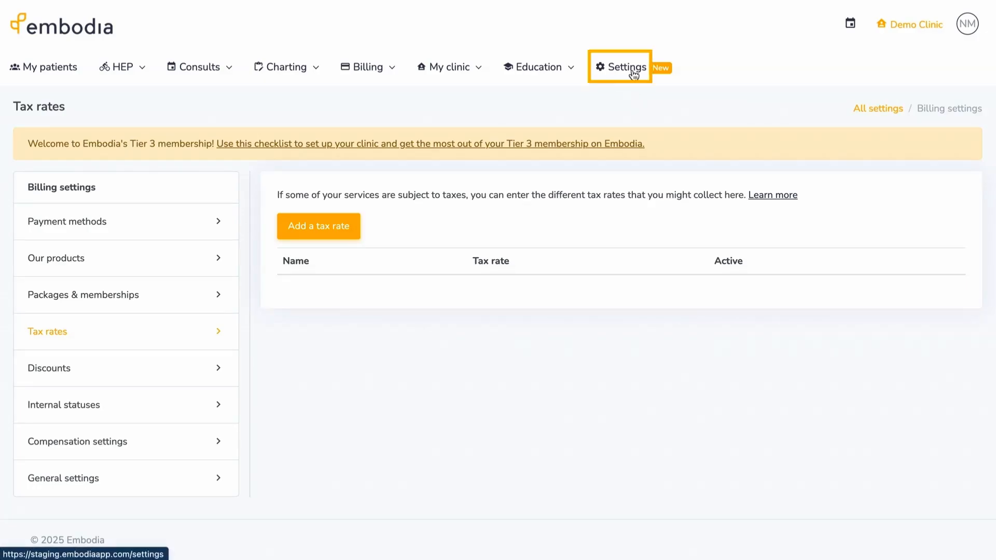
- Set the clinic portal subdomain to 'my-demo-clinic' under Online booking settings
left_click(634, 73)
scroll(664, 250, "down", 5)
scroll(664, 250, "down", 2)
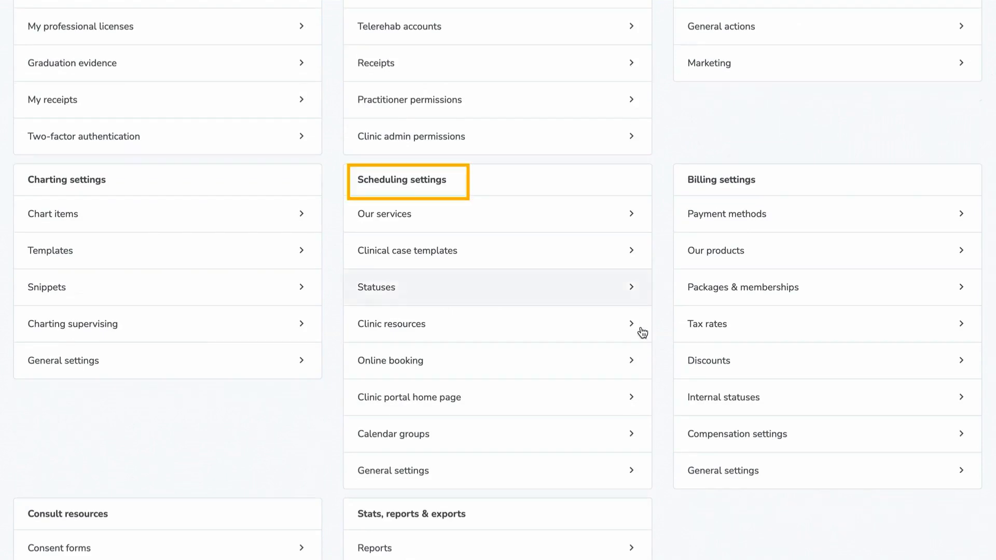
left_click(629, 363)
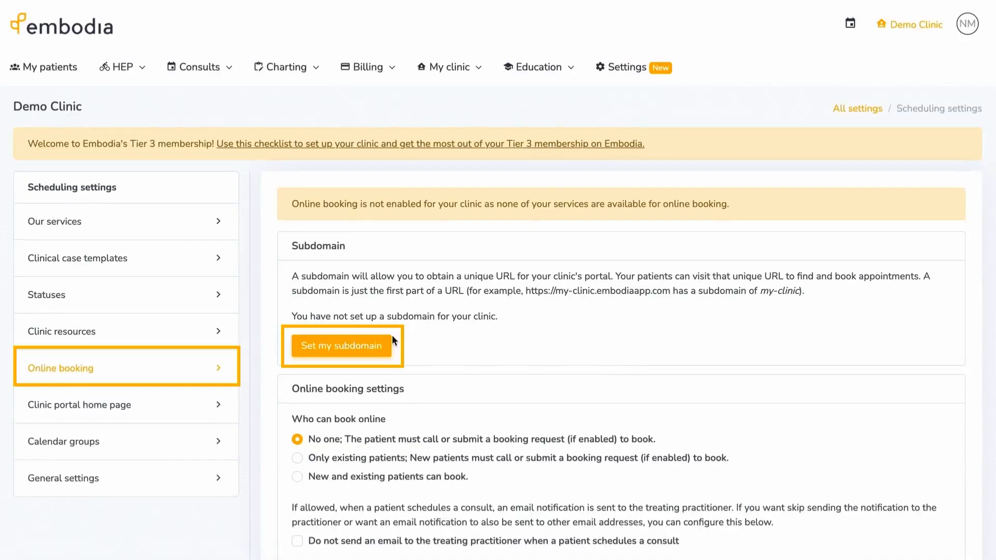
left_click(378, 343)
left_click(447, 96)
type("my-demo-clinic")
left_click(426, 158)
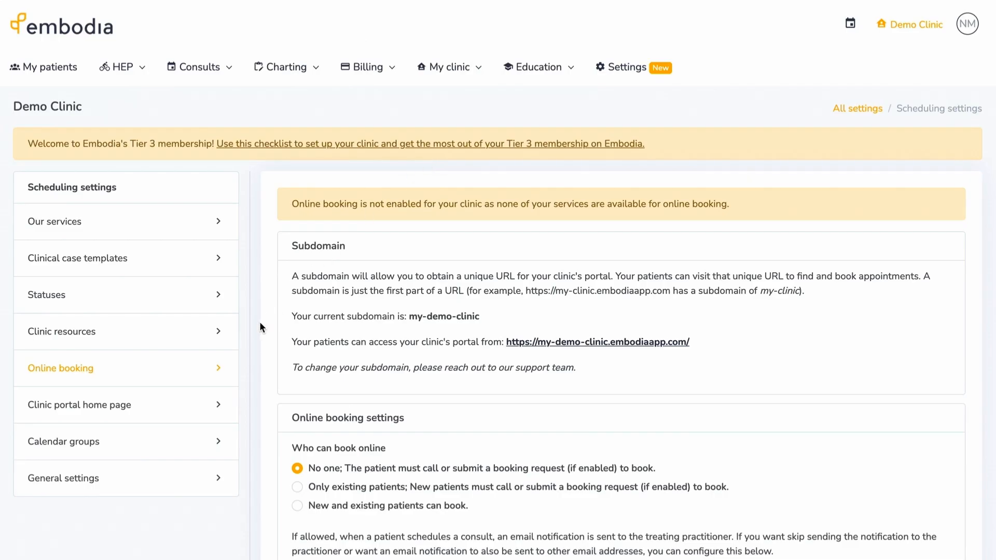
scroll(254, 325, "down", 5)
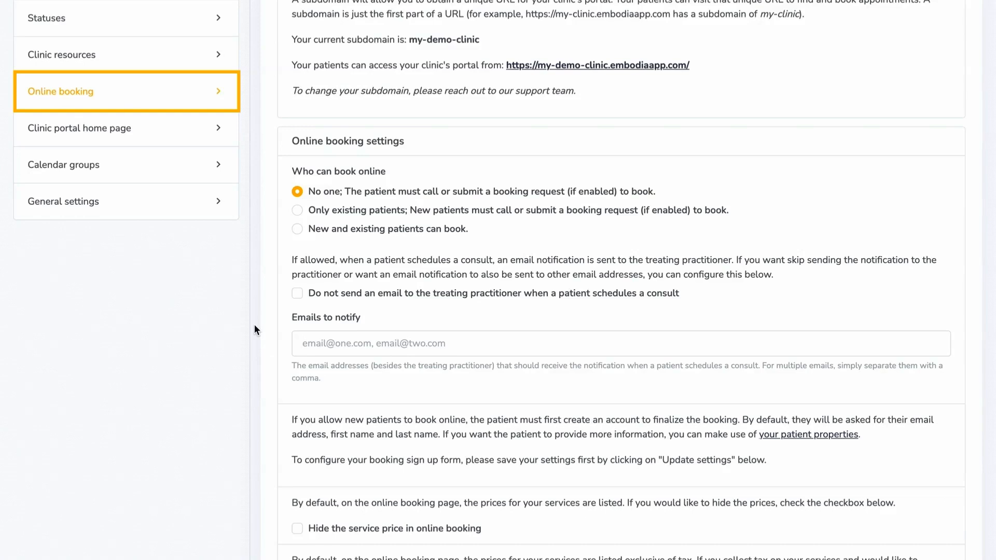
- Tick Enable booking requests and review the booking CTA fields
scroll(254, 324, "down", 2)
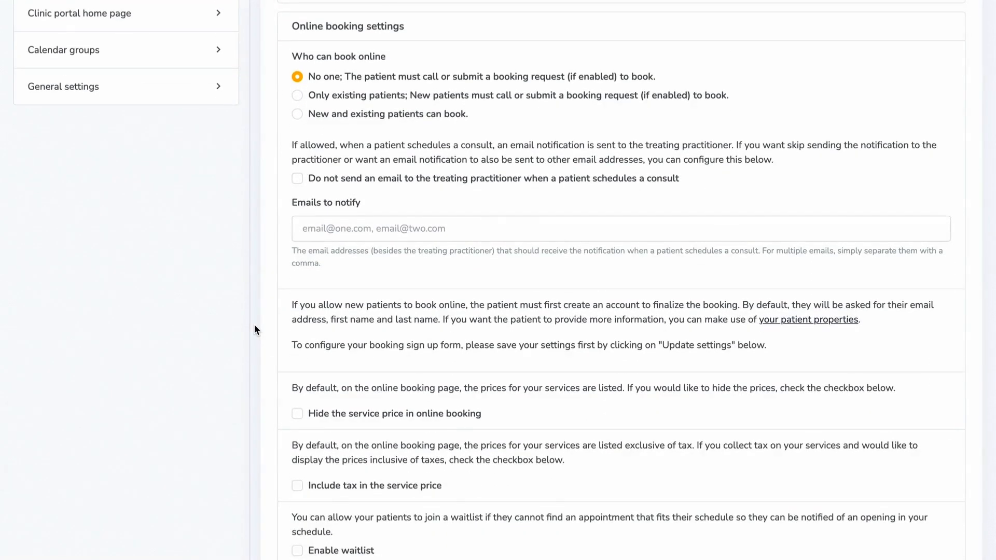
scroll(254, 325, "down", 6)
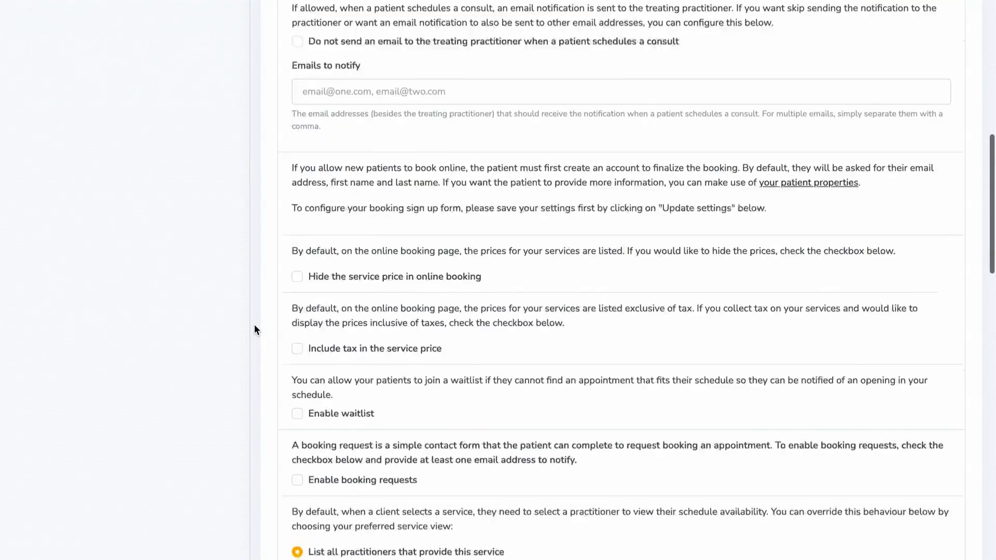
left_click(296, 248)
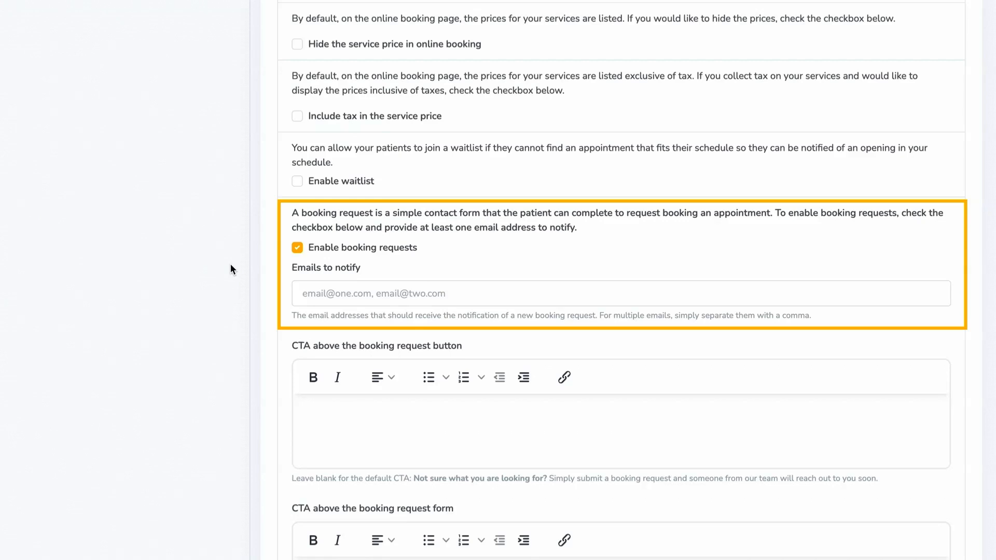
scroll(231, 265, "down", 6)
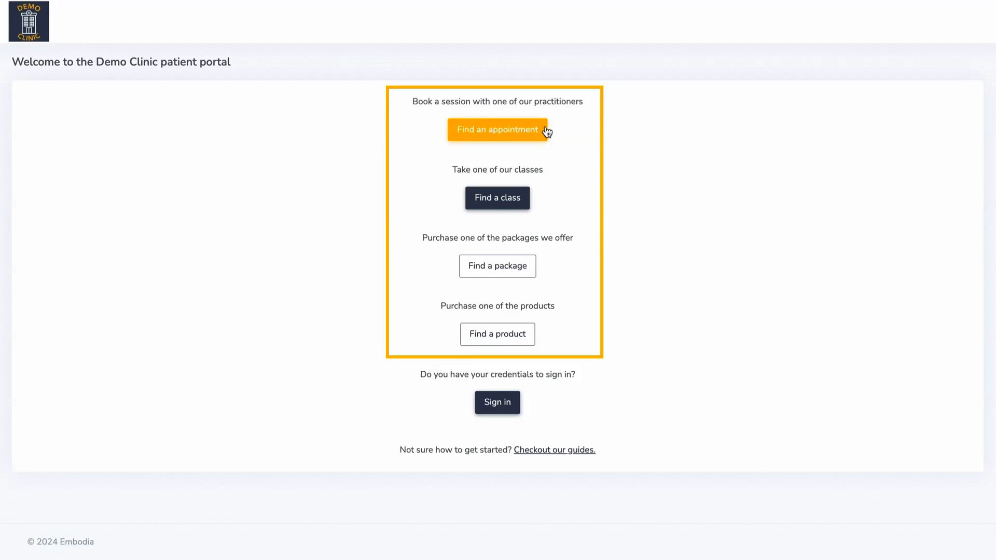
- As a patient, choose 123 Front Street and reach the booking request form, then open My schedule
left_click(547, 131)
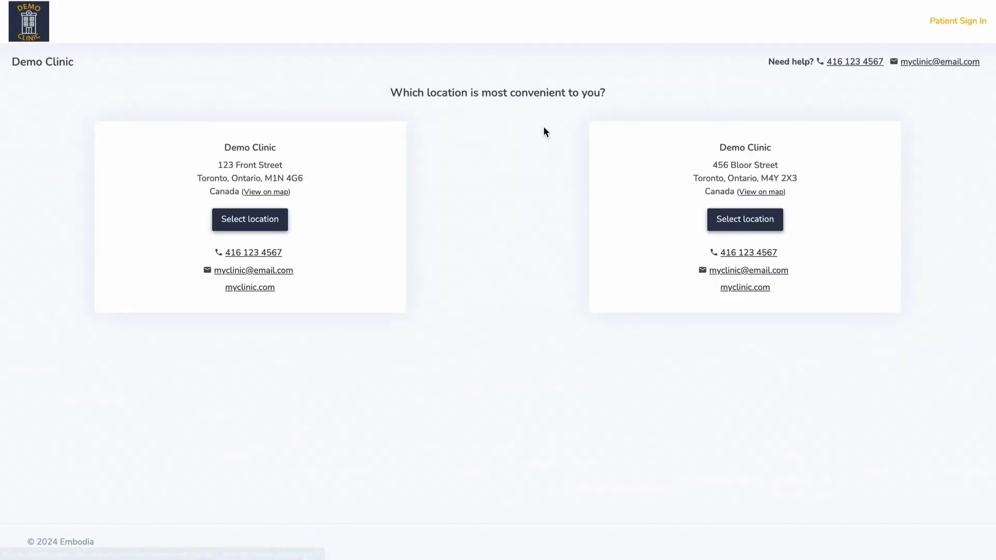
left_click(285, 223)
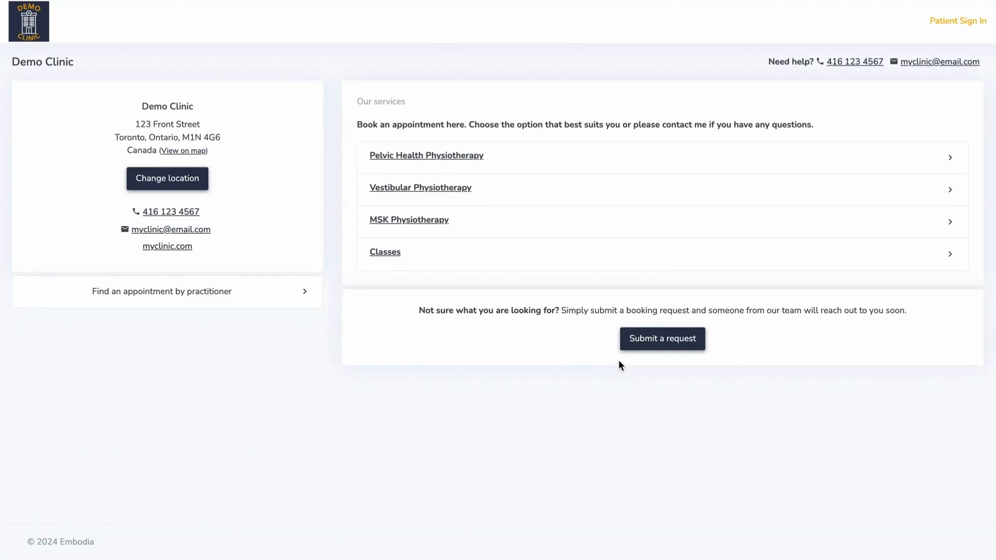
left_click(669, 344)
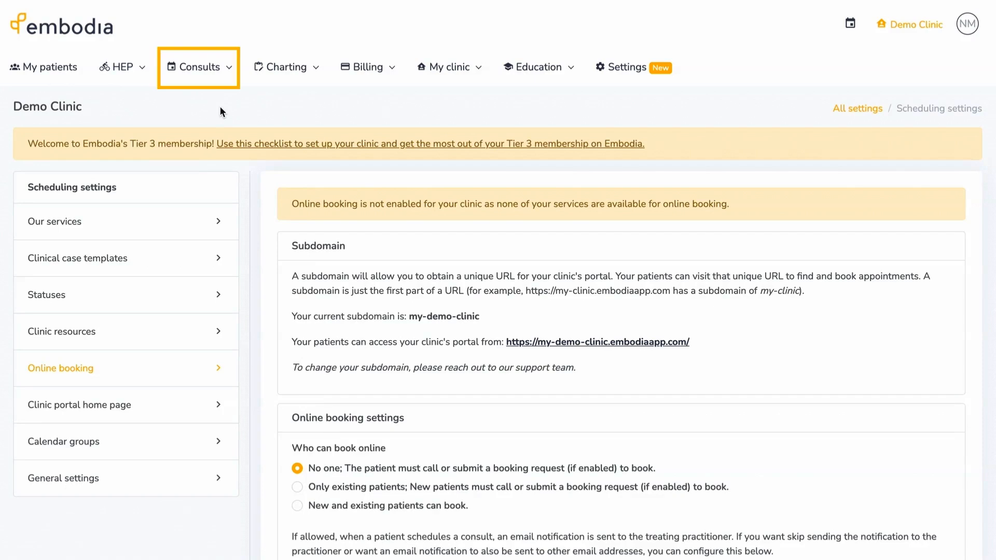
left_click(226, 78)
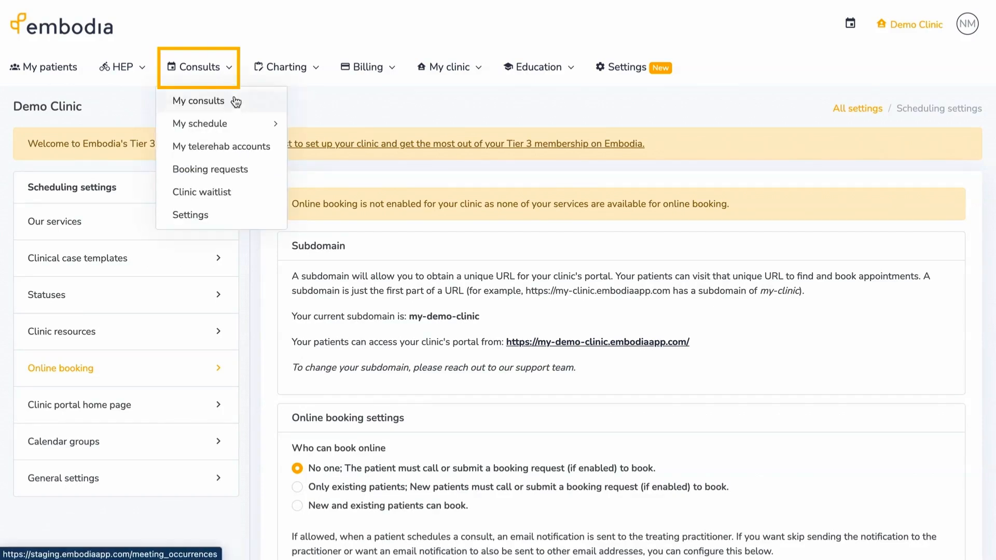
left_click(252, 126)
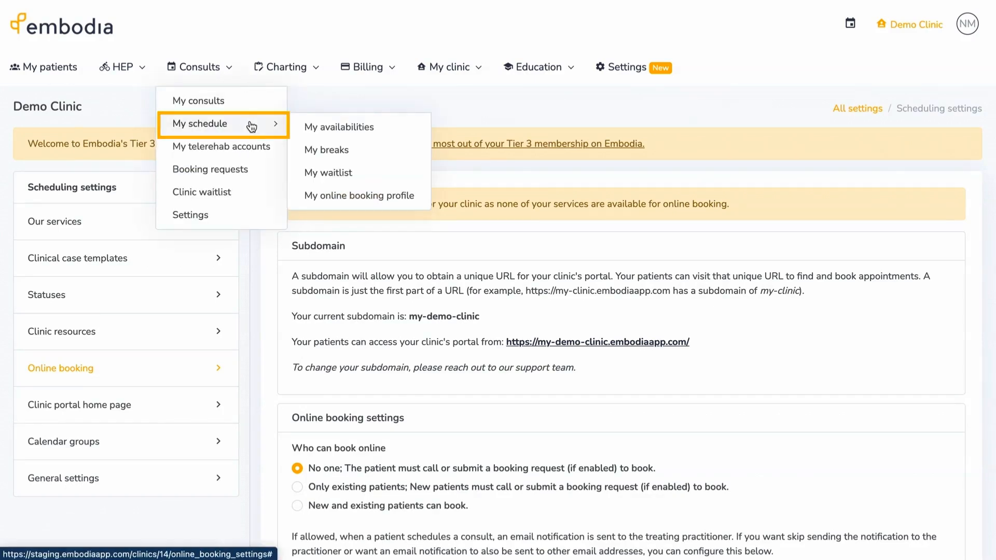
- Look over My availabilities and Add to my schedule, then open My clinic's Scheduling settings
left_click(302, 127)
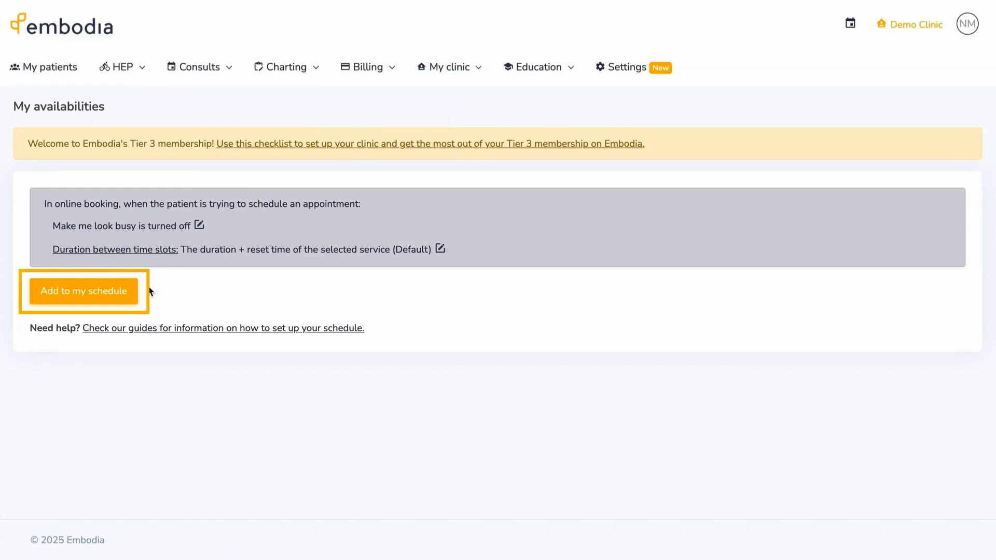
left_click(136, 294)
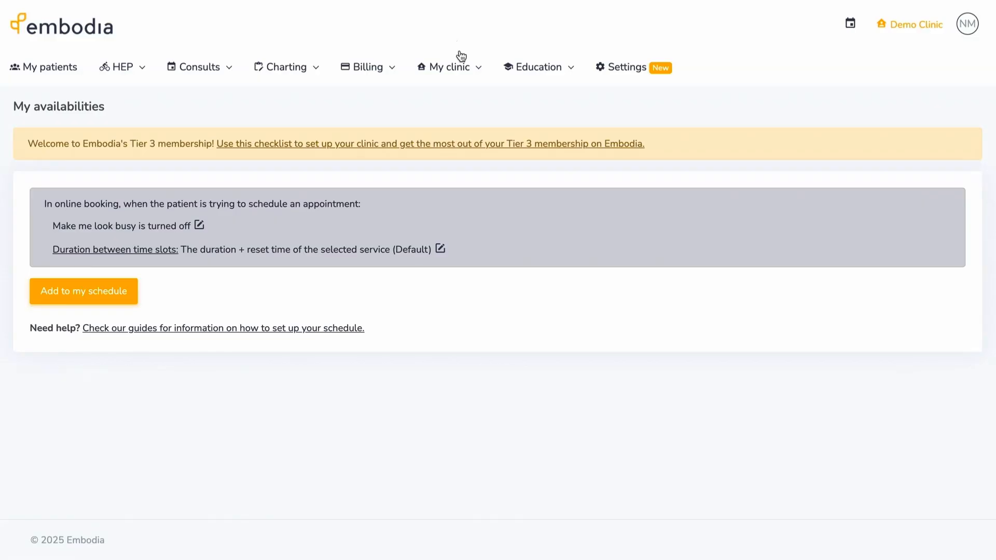
left_click(463, 65)
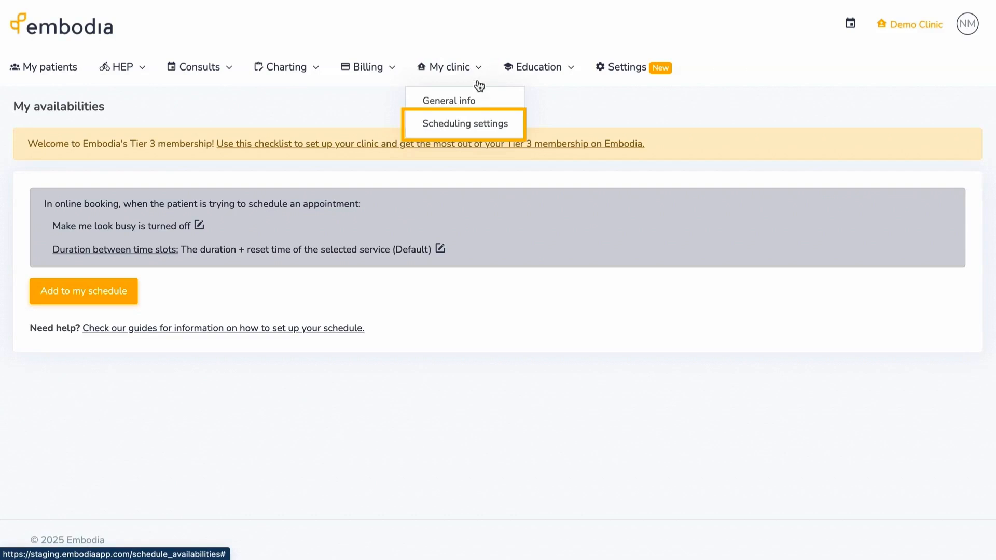
left_click(506, 126)
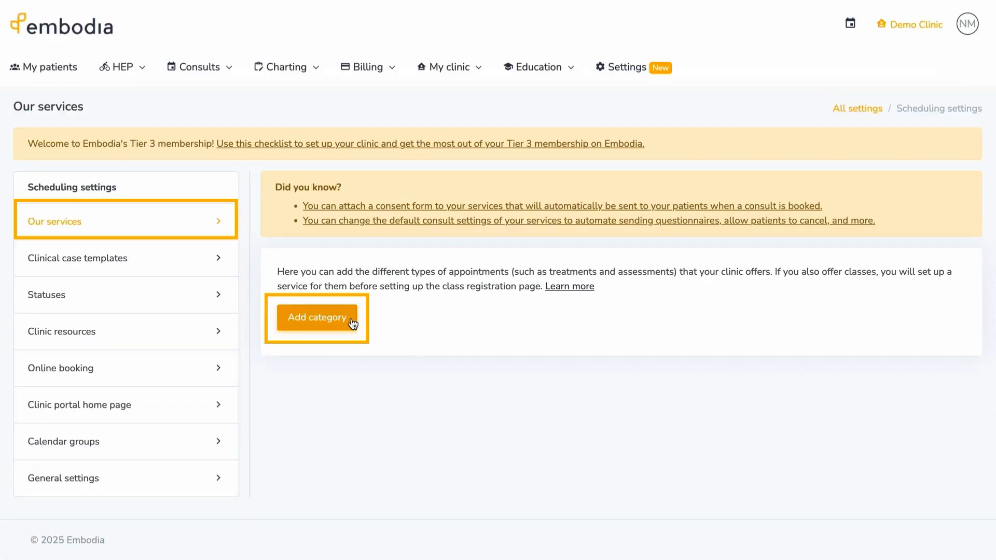
- Create a service category named 'Pelvic Health Physiotherapy'
left_click(350, 319)
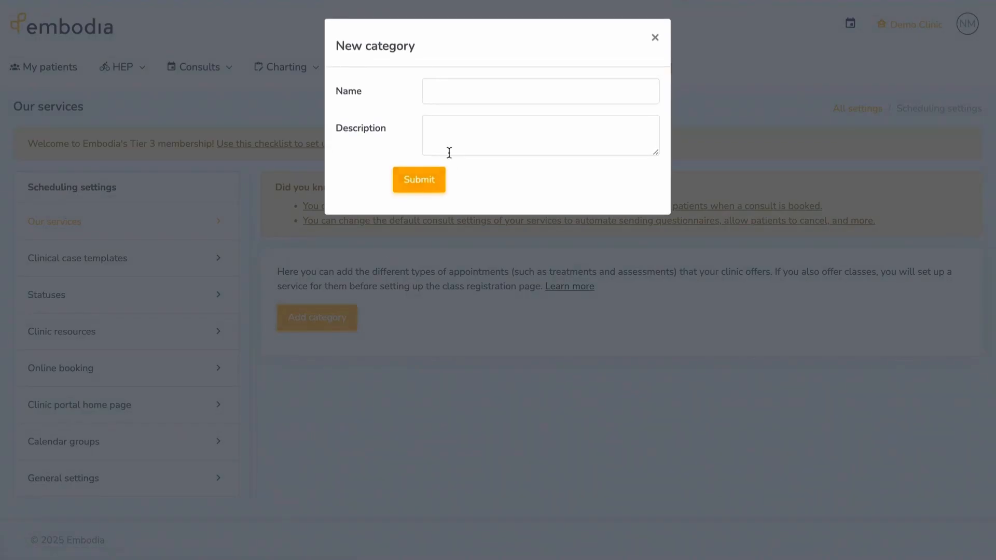
left_click(442, 91)
type("Pelvic Health Physiotherapy")
left_click(407, 181)
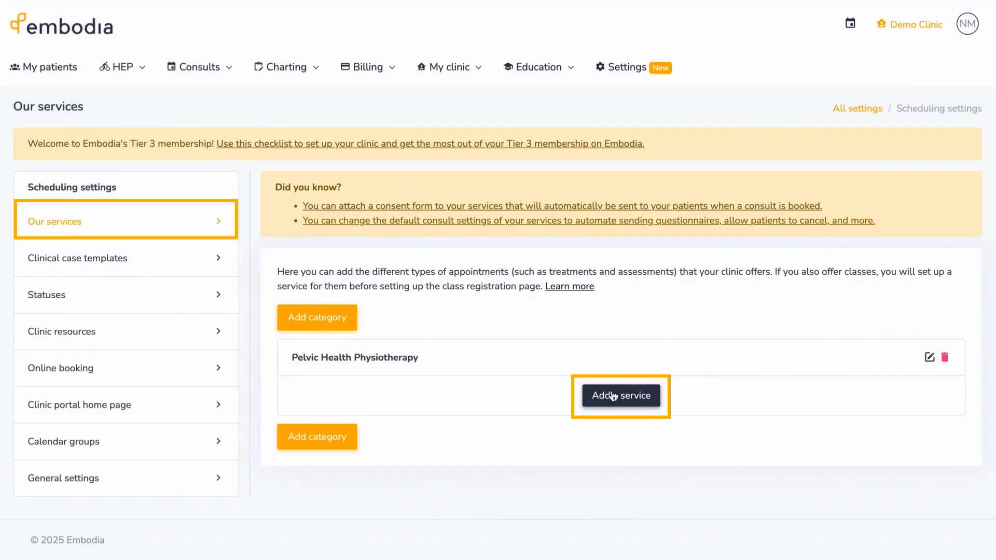
- Add an in-person service named '45-Minute Pelvic Physiotherapy Follow Up' to the category
left_click(613, 396)
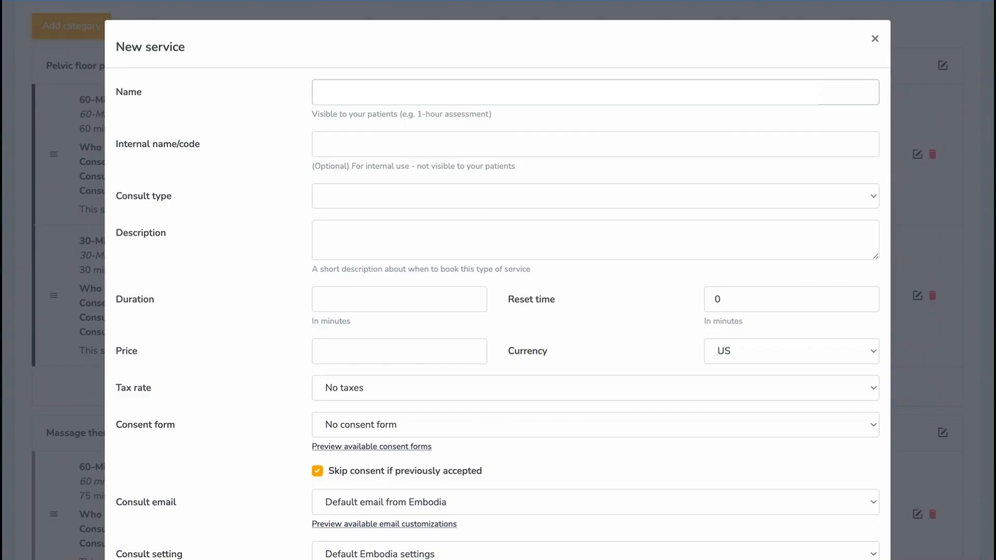
left_click(459, 91)
type("45-Minute Pelvic Physiotherapy Follow Up")
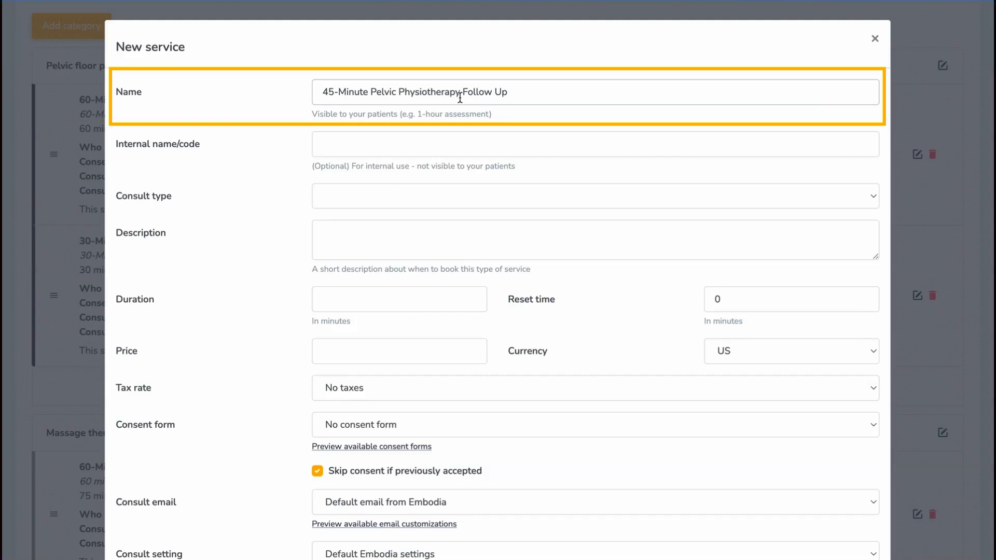
left_click(435, 197)
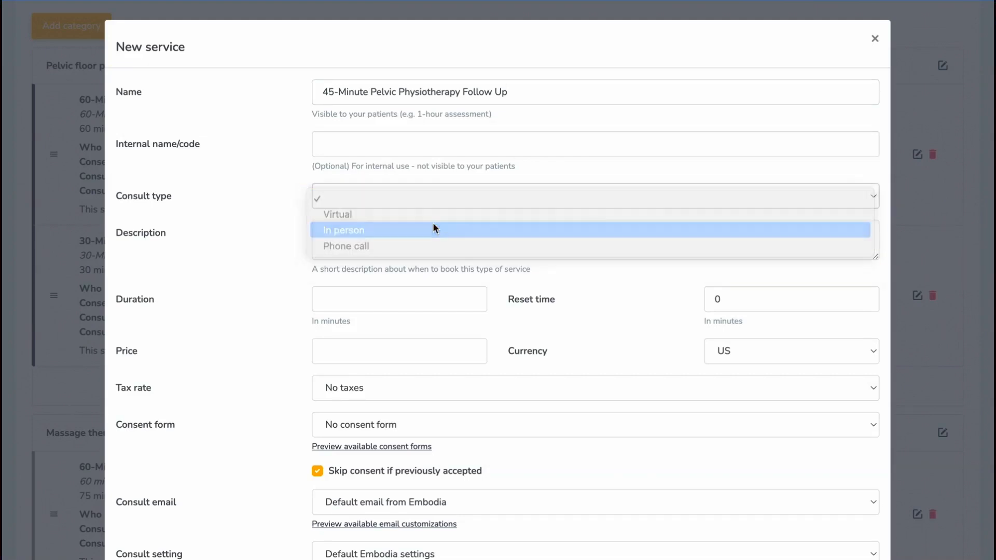
left_click(432, 223)
- Paste the service description, set duration to 45 minutes and reset time to 15
left_click(329, 275)
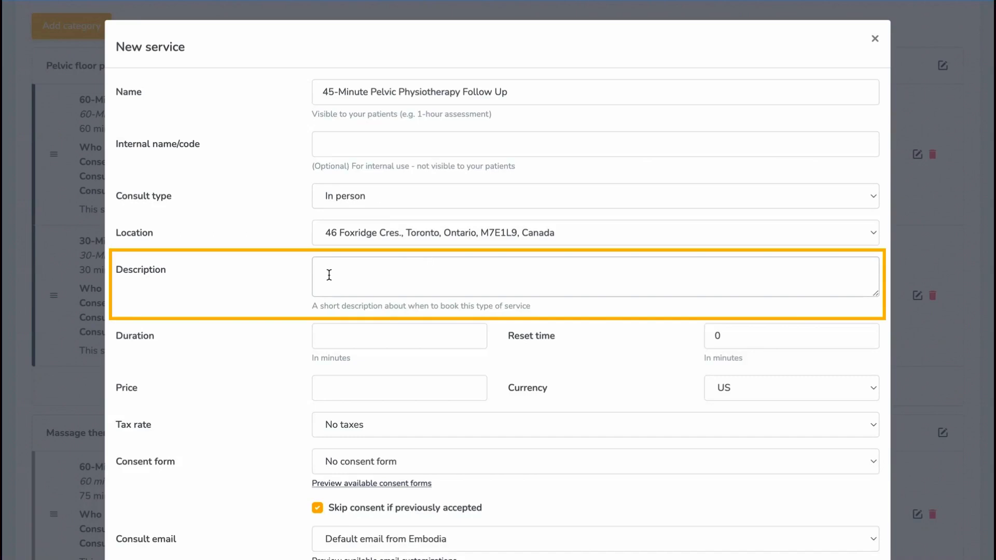
type("In person pelvic physiotherapy follow-up appointment for 45 minutes")
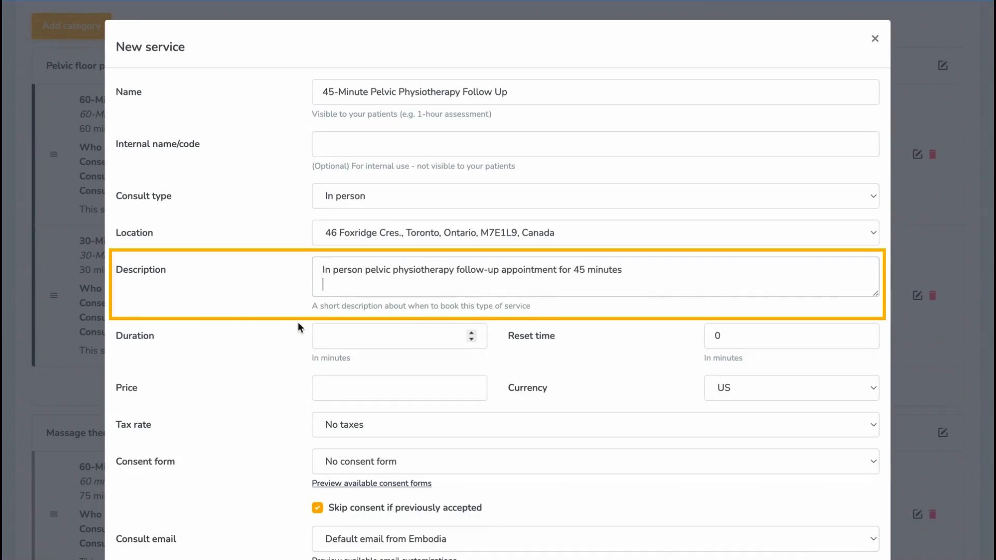
scroll(298, 321, "down", 2)
left_click(333, 280)
type("45")
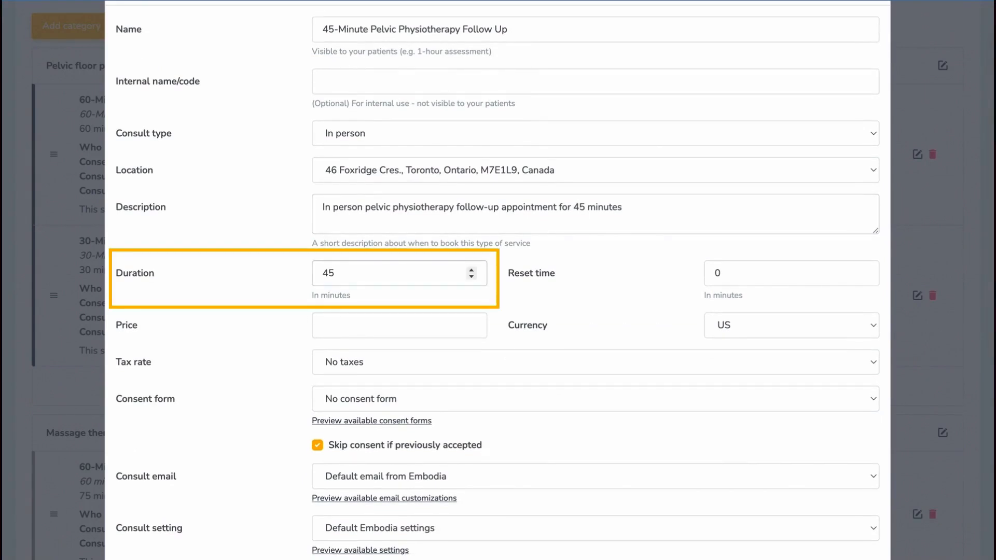
double_click(703, 271)
type("15")
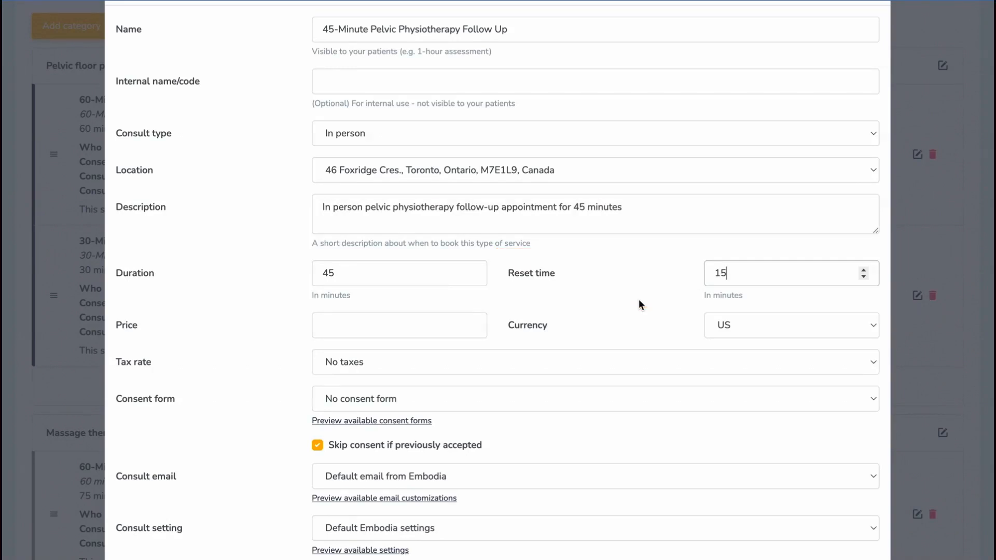
scroll(638, 303, "down", 1)
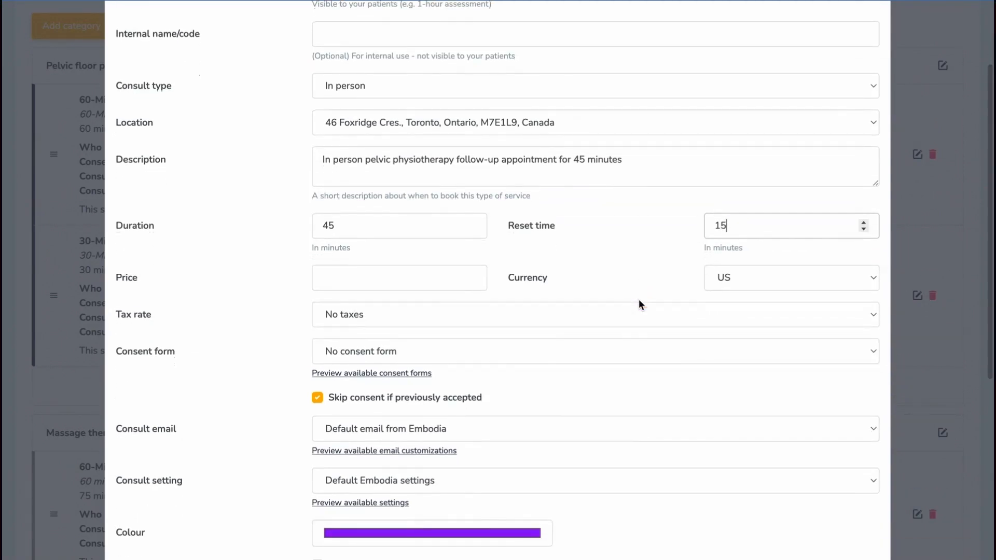
- Price the service at 160 with No taxes
left_click(413, 280)
type("160")
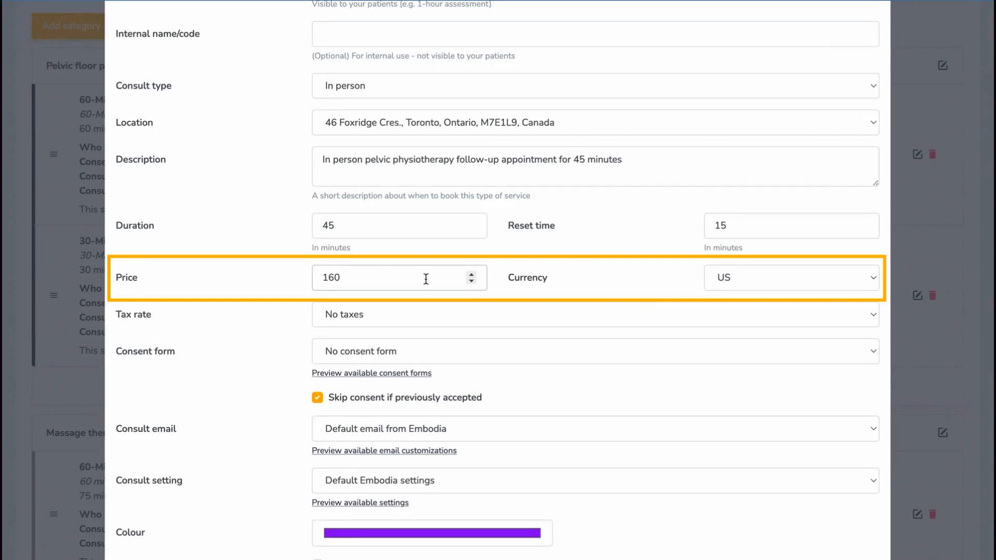
left_click(597, 314)
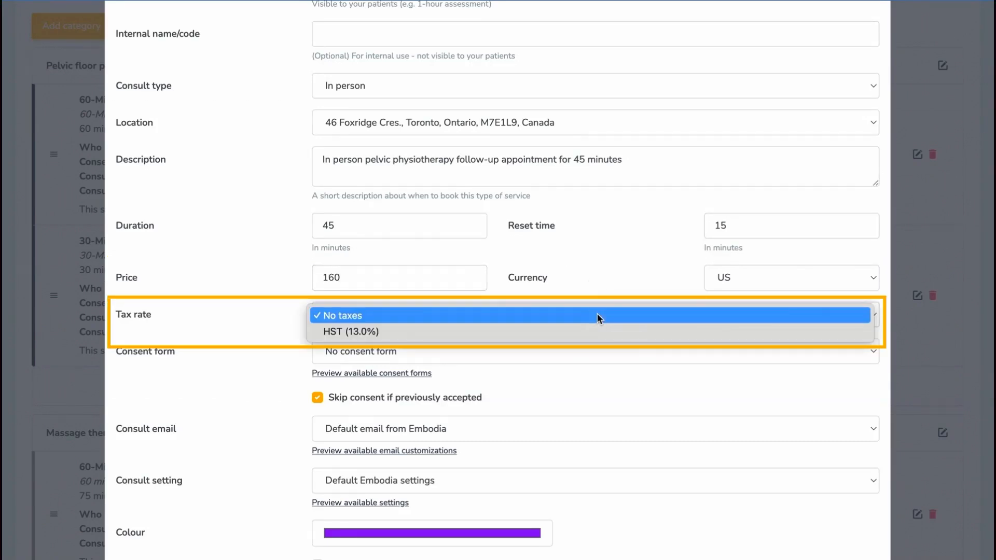
left_click(597, 313)
- Attach the pelvic physiotherapy consent form, New appointments email and New assessment consult settings
scroll(596, 316, "down", 2)
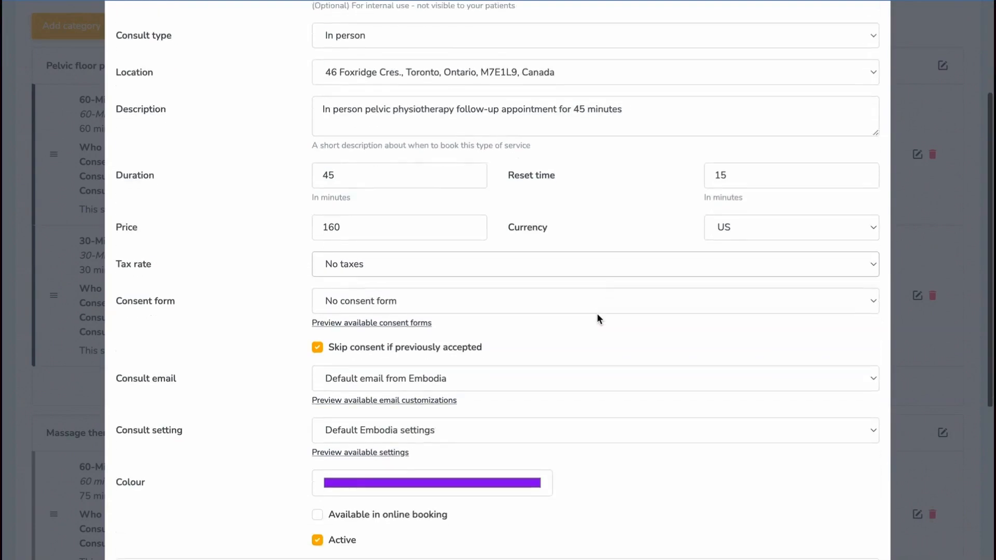
left_click(590, 291)
left_click(592, 303)
left_click(580, 363)
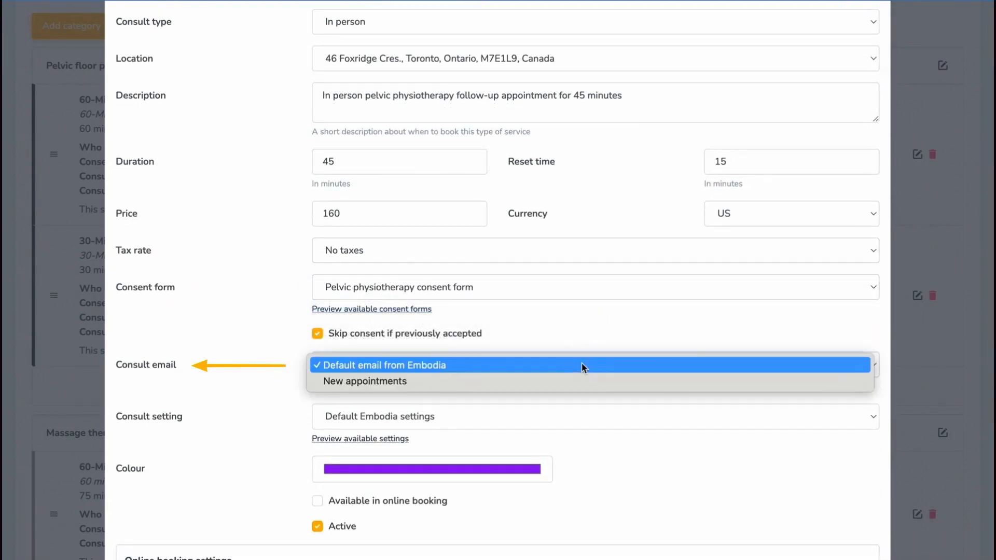
left_click(582, 381)
left_click(566, 423)
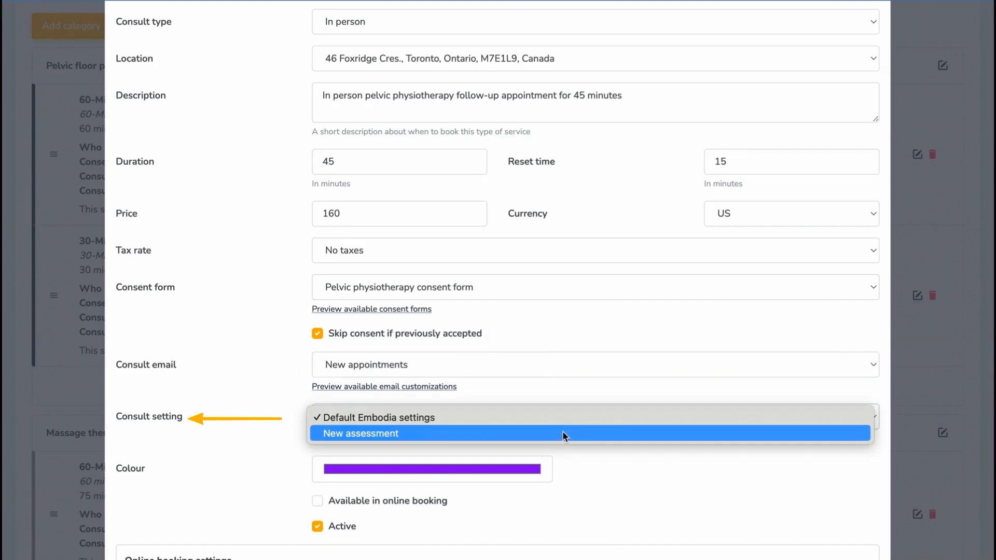
left_click(563, 434)
- Give the service a dark blue colour
scroll(574, 468, "down", 2)
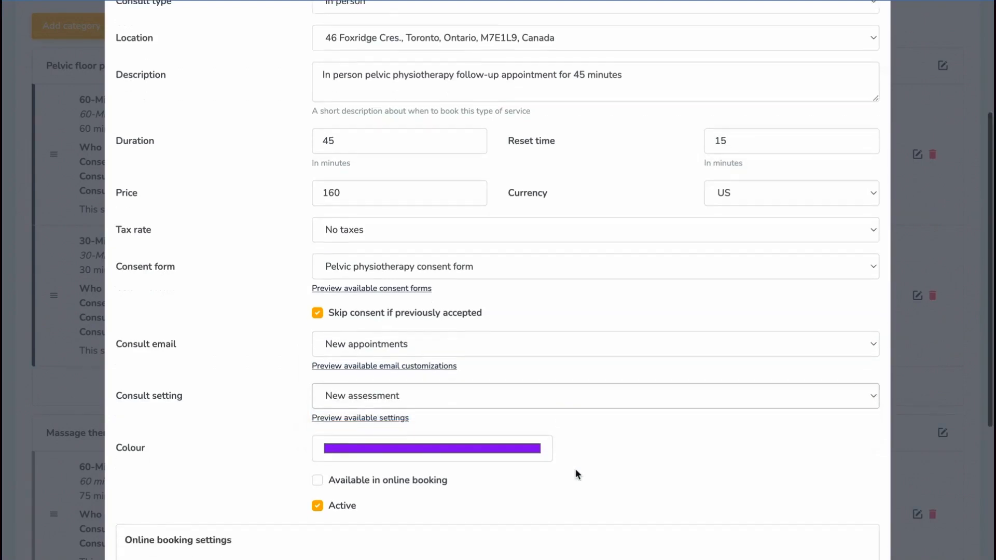
left_click(526, 384)
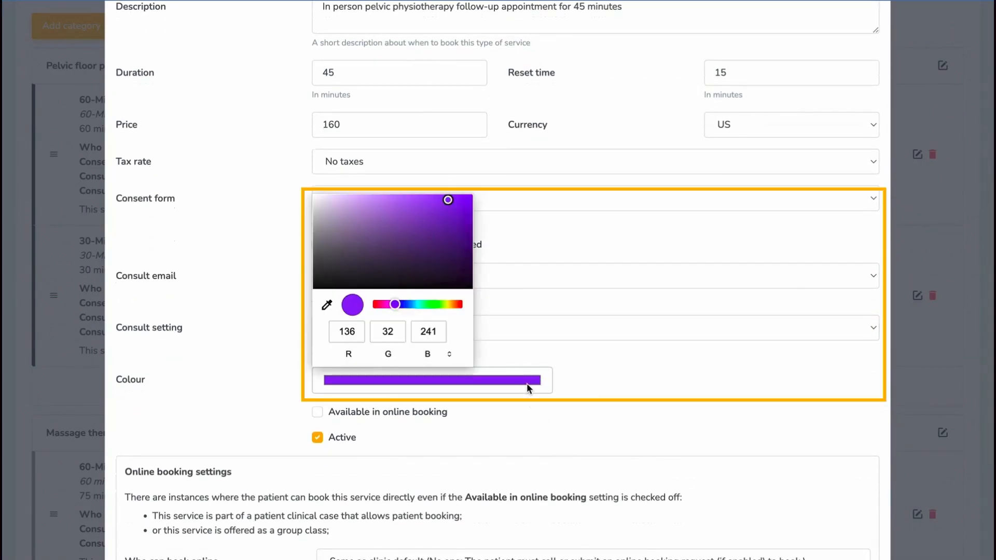
left_click(404, 304)
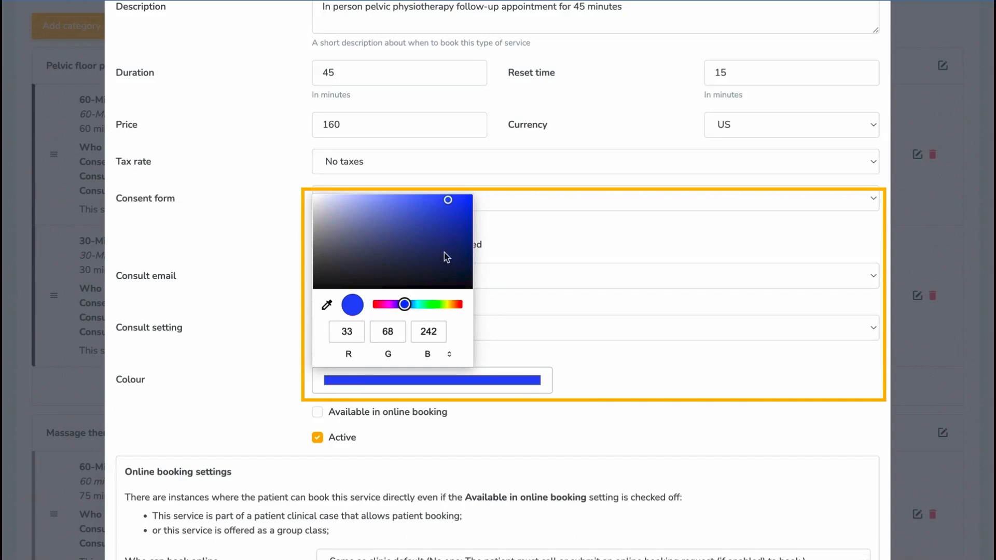
left_click(467, 238)
left_click(509, 351)
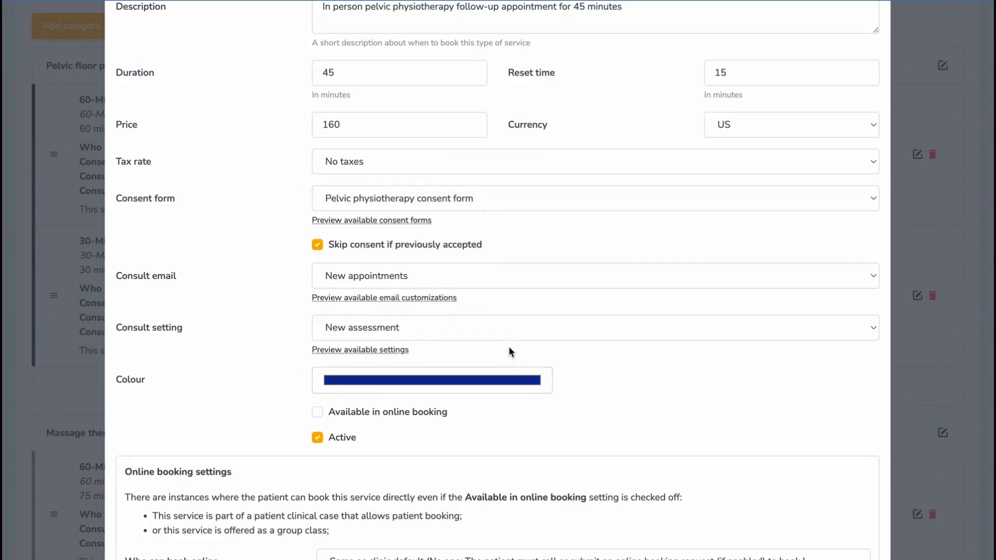
scroll(508, 351, "down", 1)
scroll(509, 346, "down", 3)
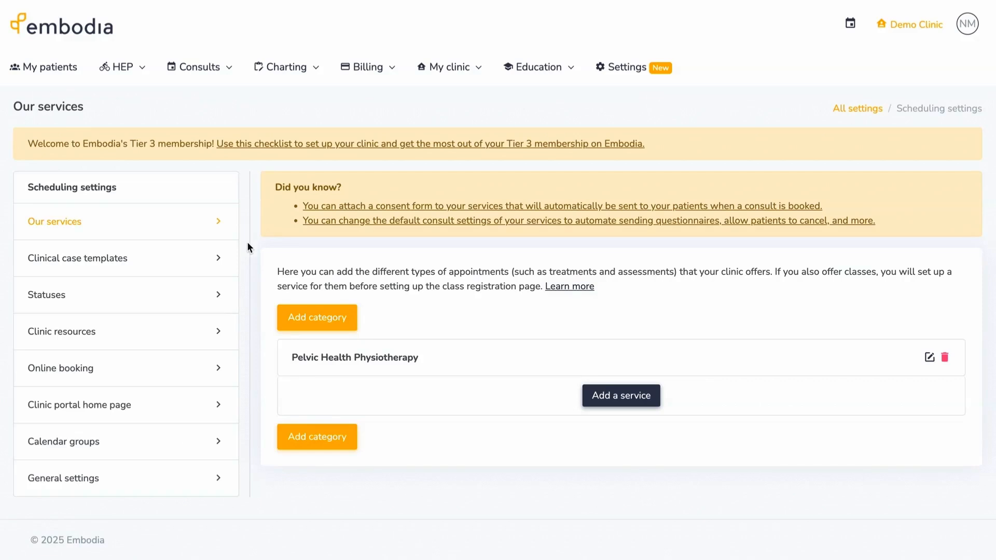
- Go to the Statuses page of the Scheduling settings
left_click(220, 296)
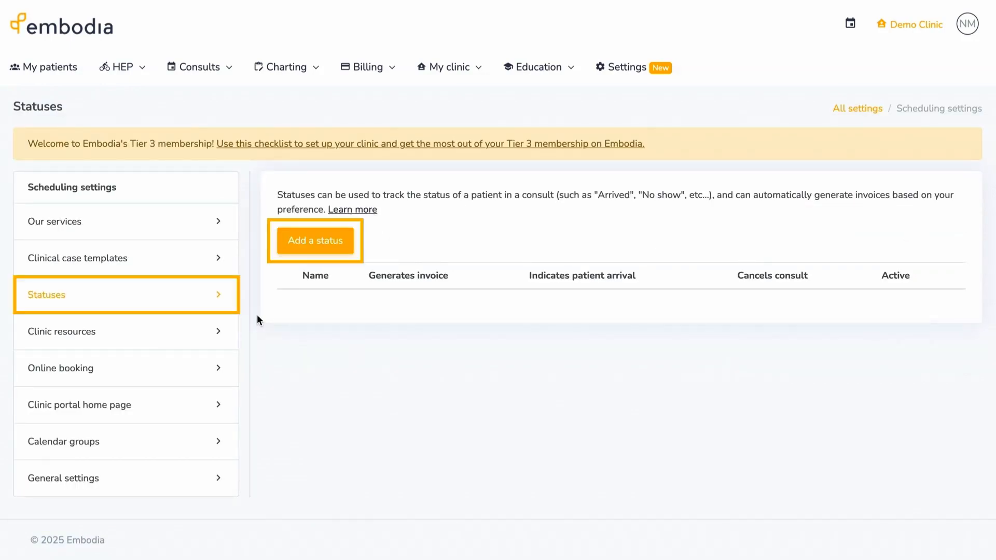
- Add a status named 'Cancelled with fee' that generates an invoice at 50 percent
left_click(280, 251)
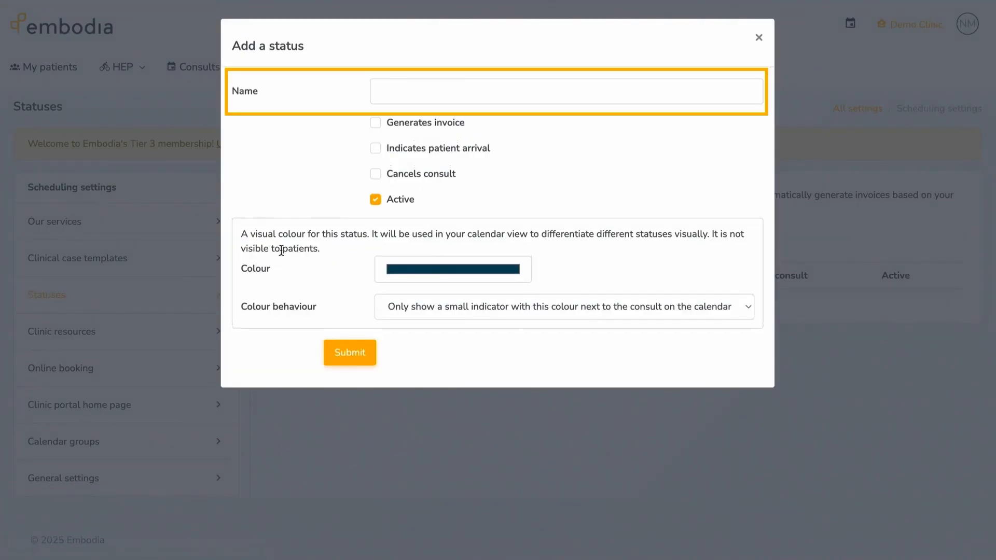
left_click(376, 99)
type("Cancelled with fee")
left_click(375, 122)
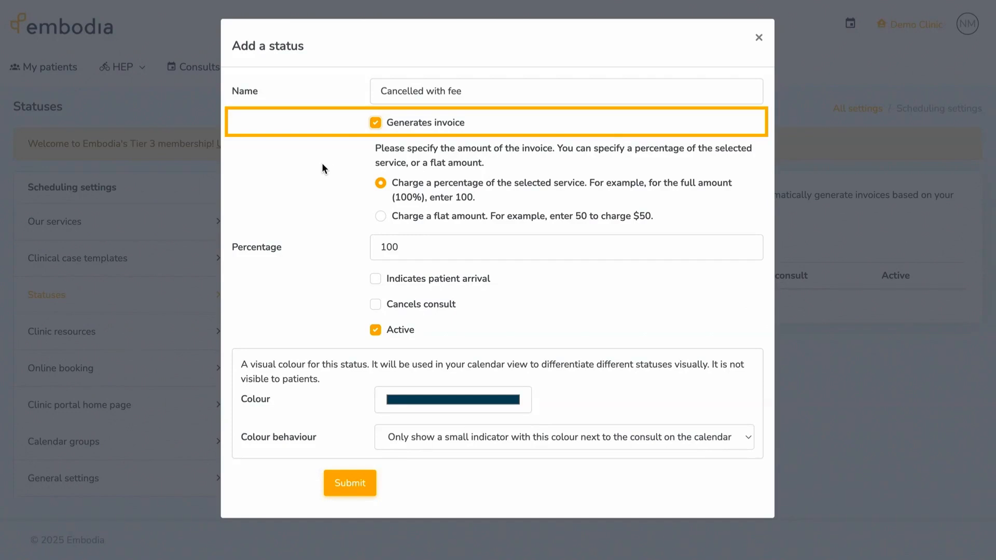
double_click(405, 247)
type("50")
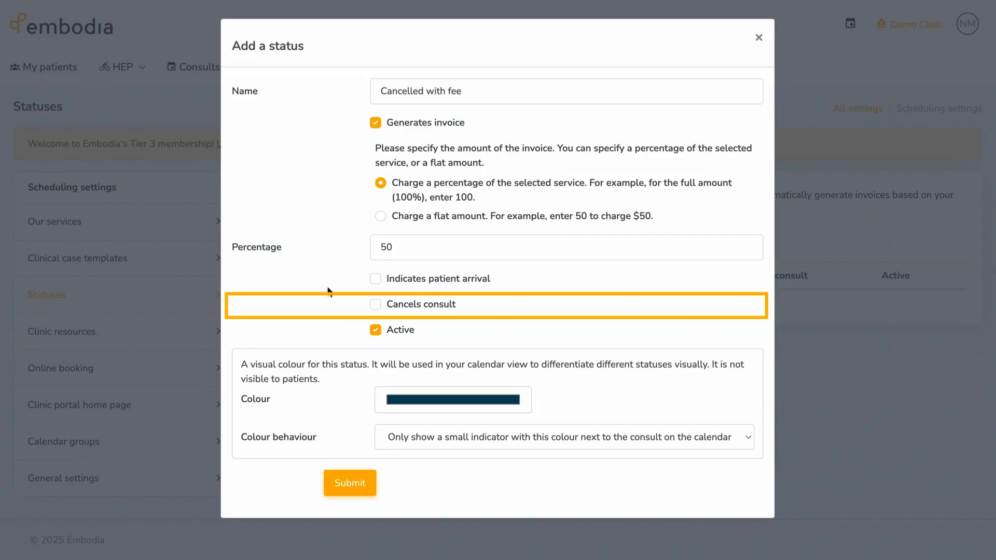
- Make the status cancel the consult and give it a green colour
left_click(374, 304)
left_click(525, 405)
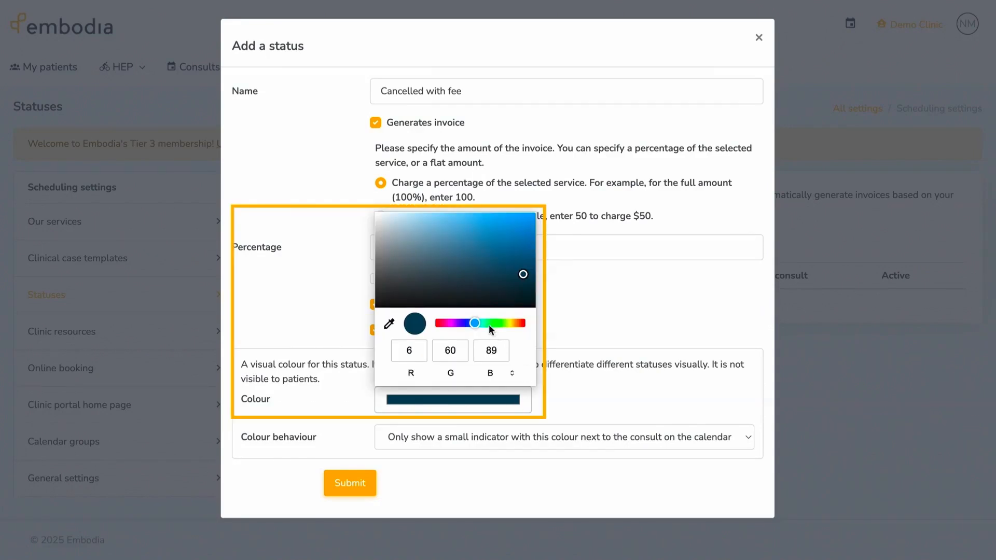
left_click_drag(489, 324, 490, 324)
left_click(574, 313)
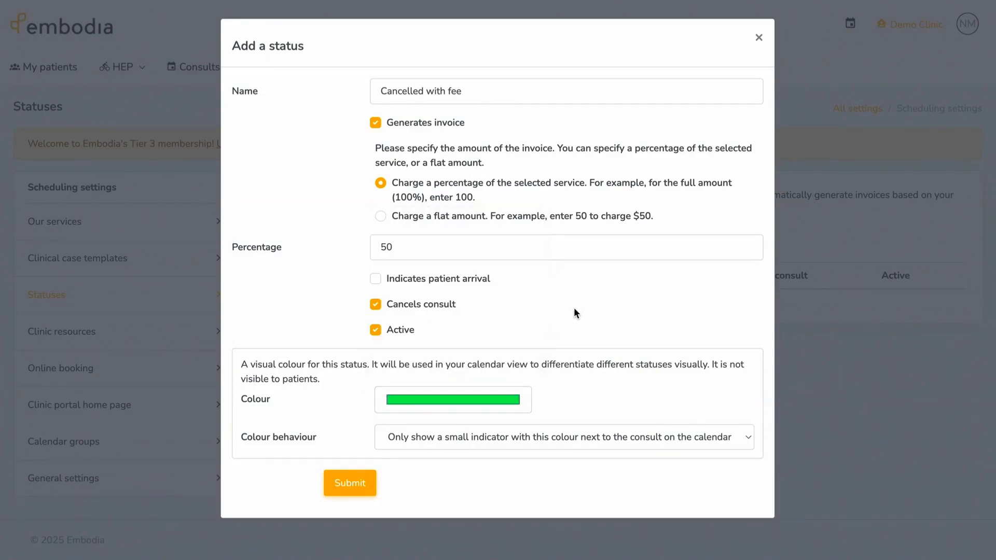
left_click(744, 442)
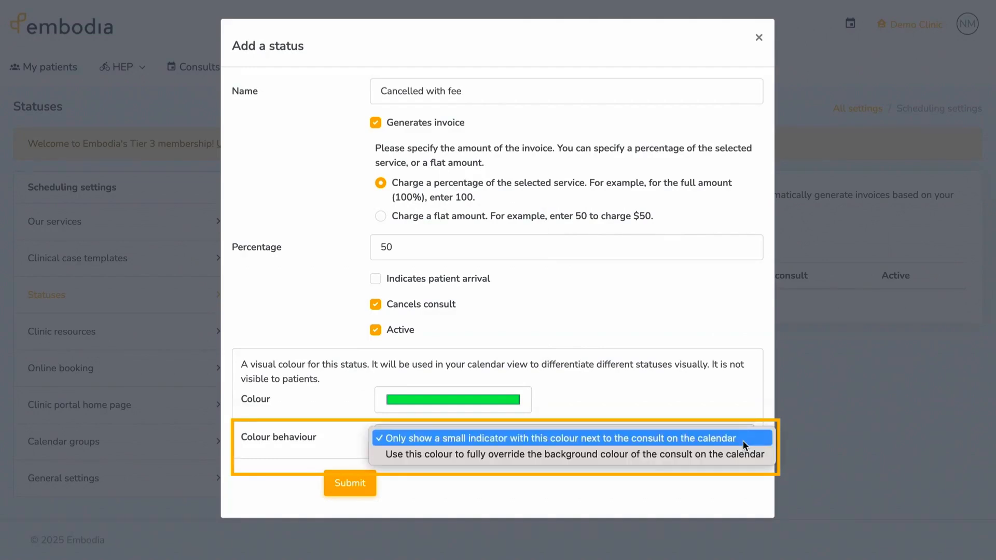
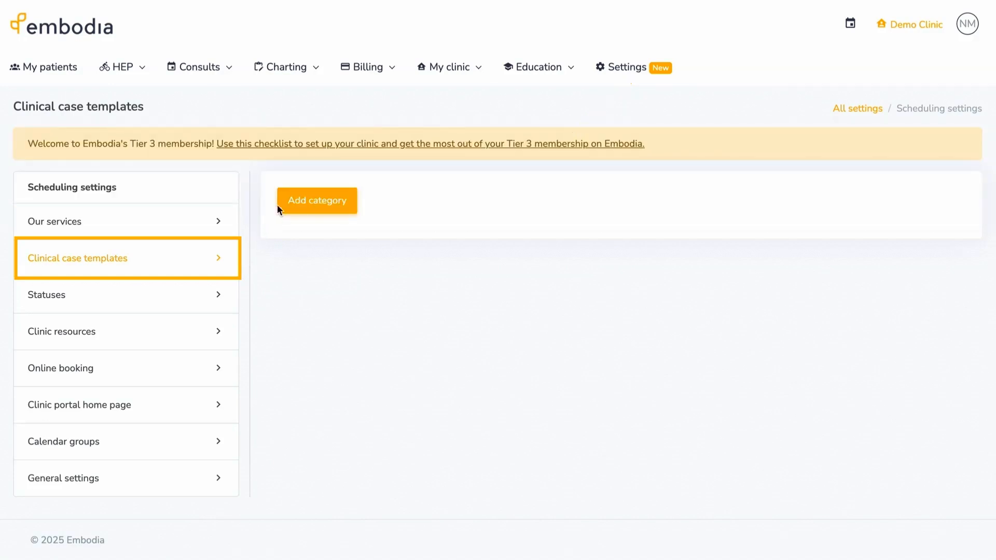
- Create a template category named '60-minute appointments'
left_click(282, 207)
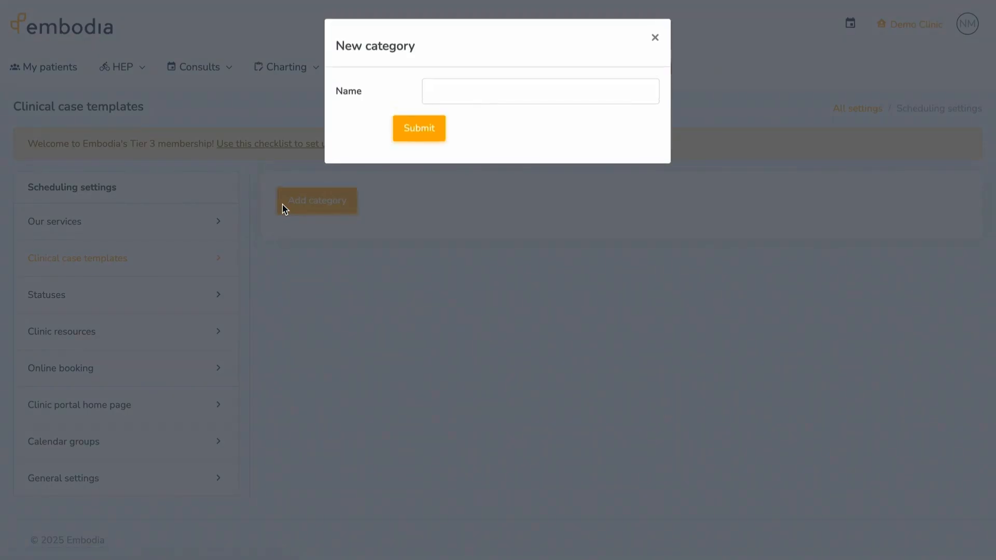
left_click(435, 91)
type("60-minute appointments")
left_click(422, 129)
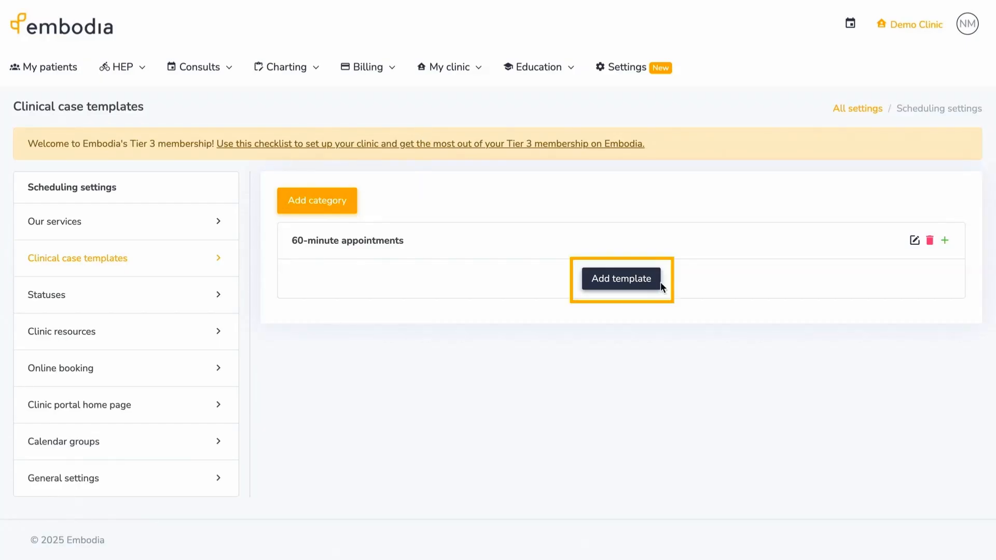
- Add a '60 minute pelvic appt' template with the 60-minute pelvic assessment and follow-up services
left_click(659, 284)
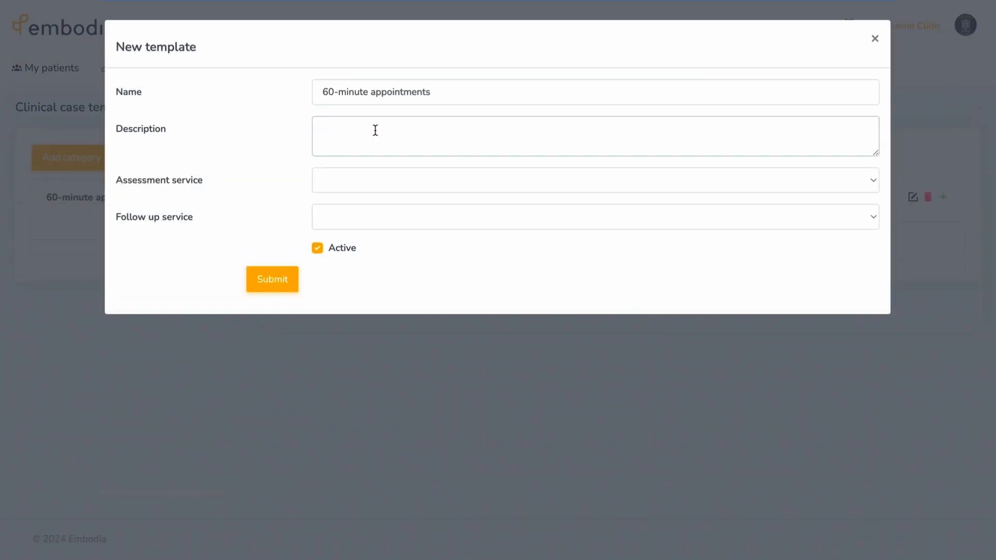
left_click(375, 130)
type("60 minute pelvic appt")
left_click(333, 181)
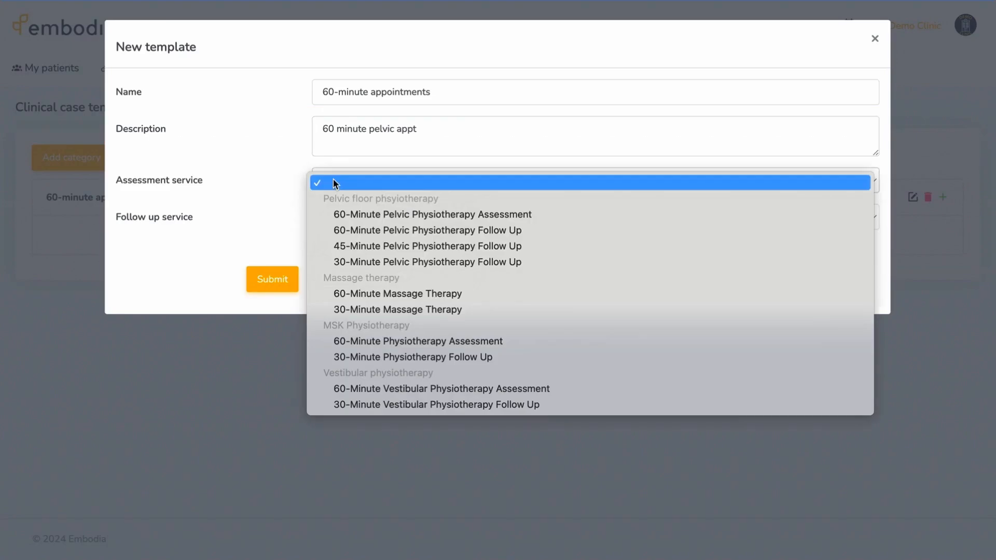
left_click(345, 216)
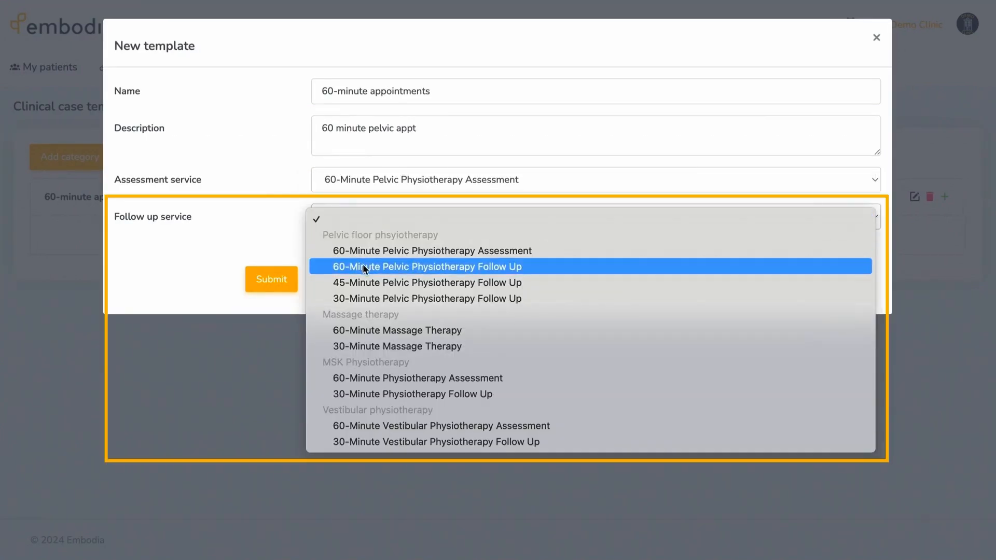
left_click(363, 266)
left_click(287, 278)
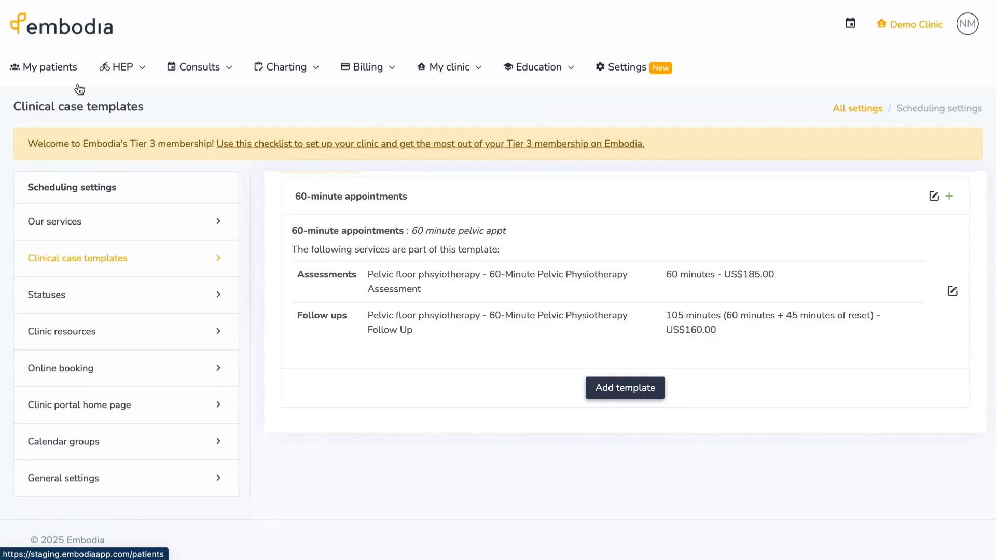
- Start a new clinical case for the patient from the 60-minute appointments template
left_click(78, 85)
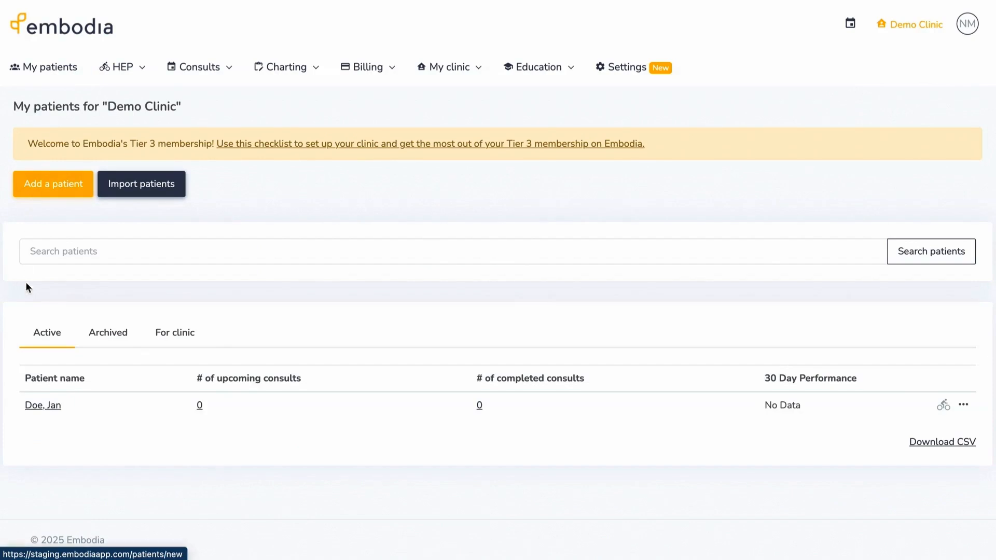
left_click(53, 405)
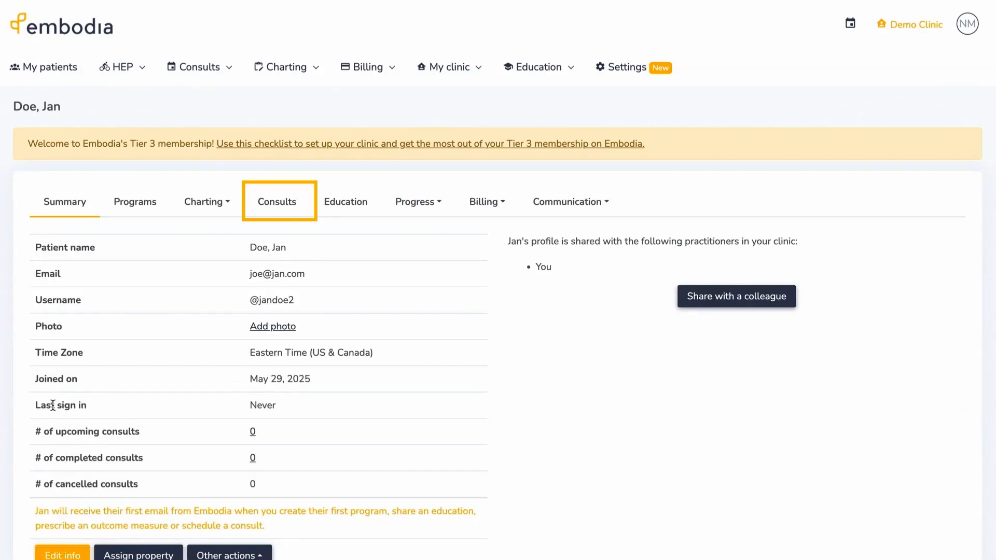
left_click(269, 209)
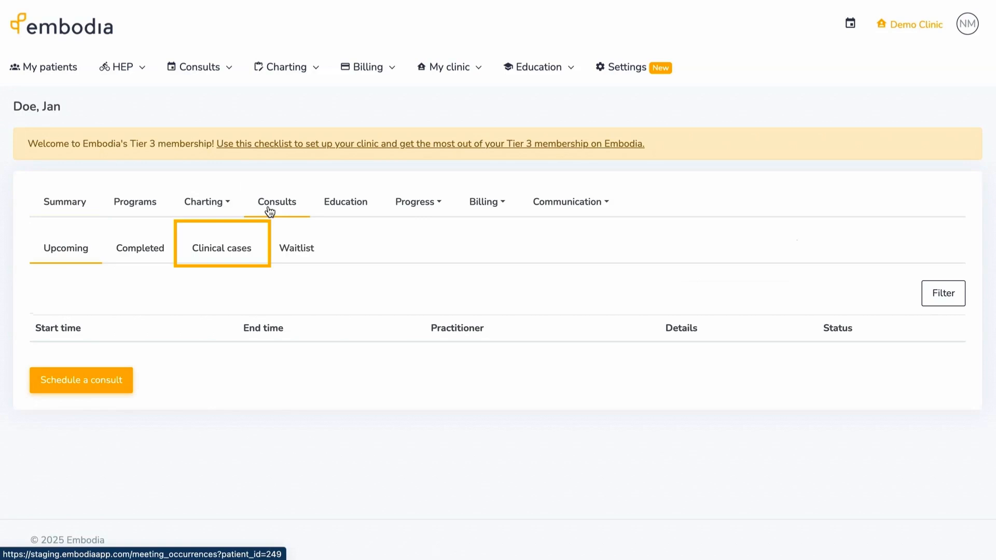
left_click(246, 251)
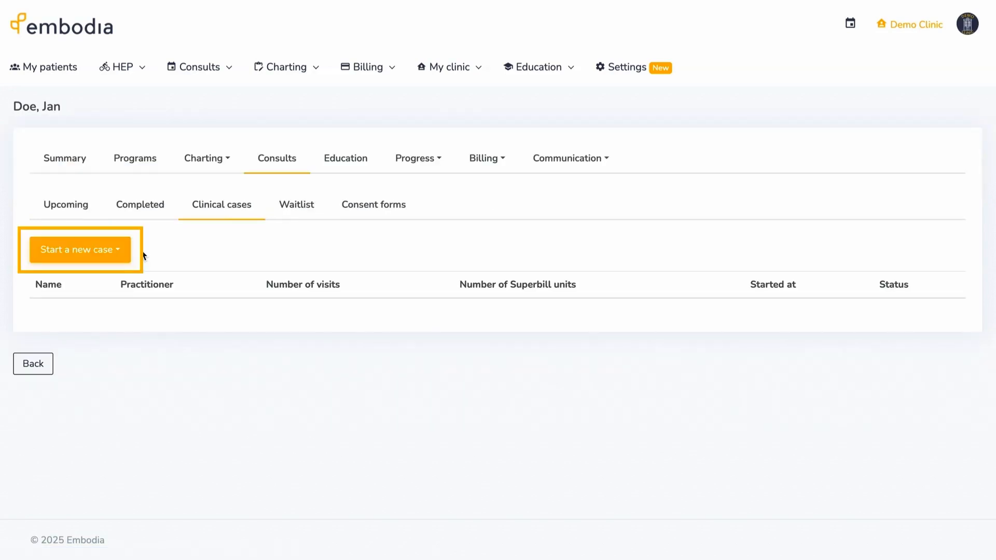
left_click(125, 254)
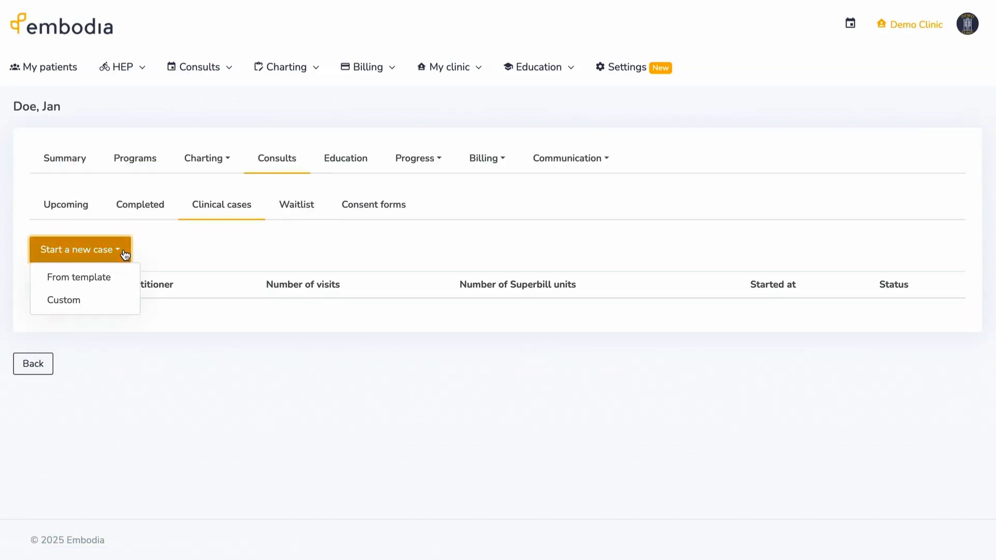
left_click(125, 279)
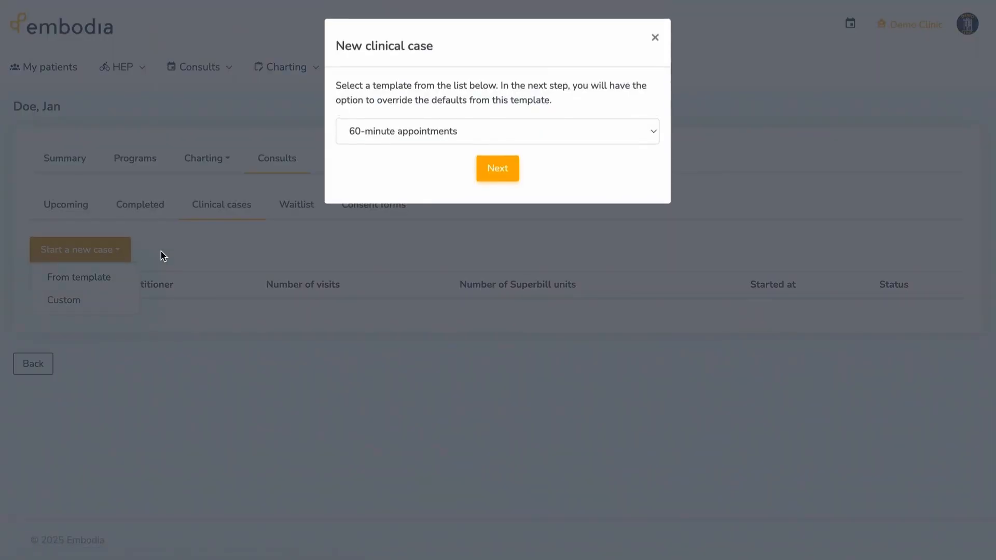
left_click(486, 167)
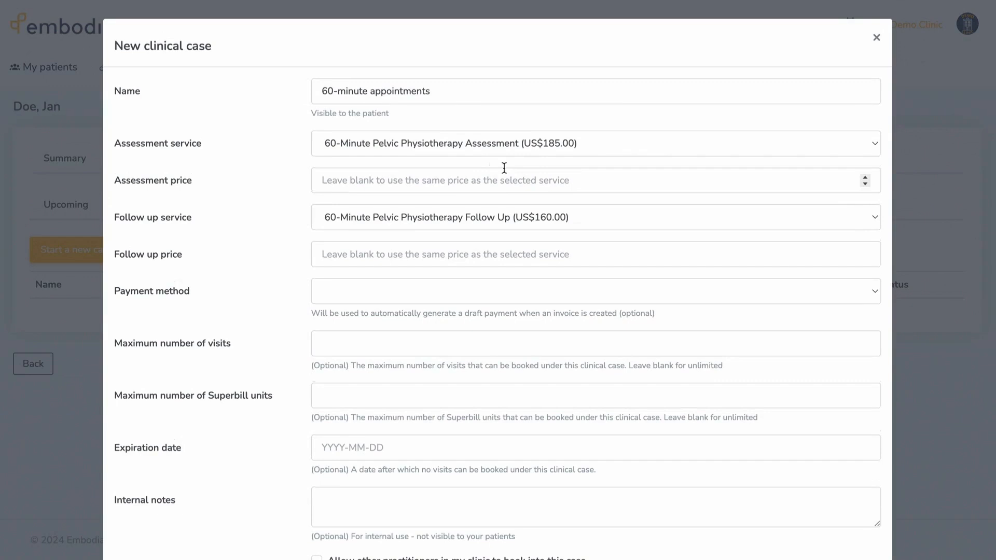
- Name the case 'Low back pain' with assessment price 150 and follow-up price 120
left_click_drag(467, 95, 289, 92)
type("Low back pain")
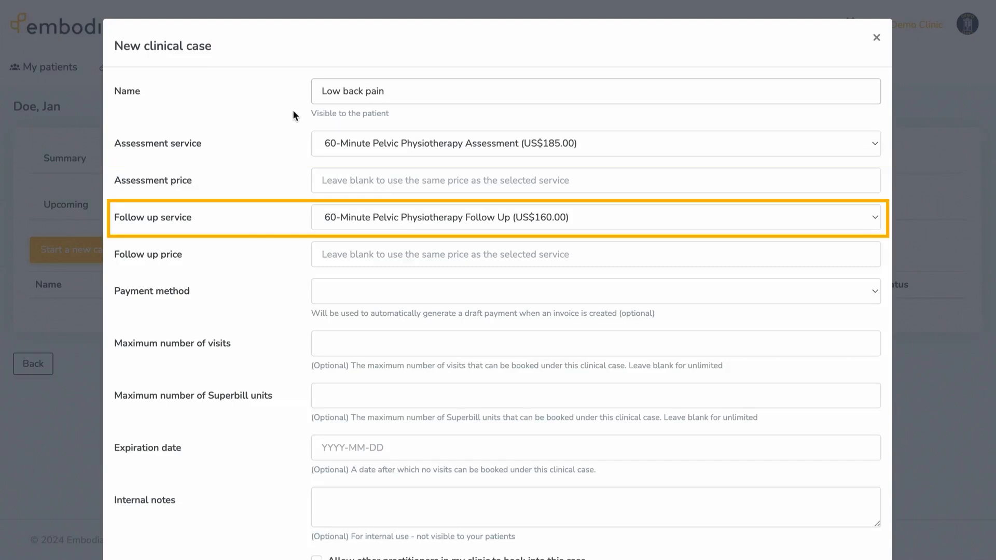
left_click(332, 177)
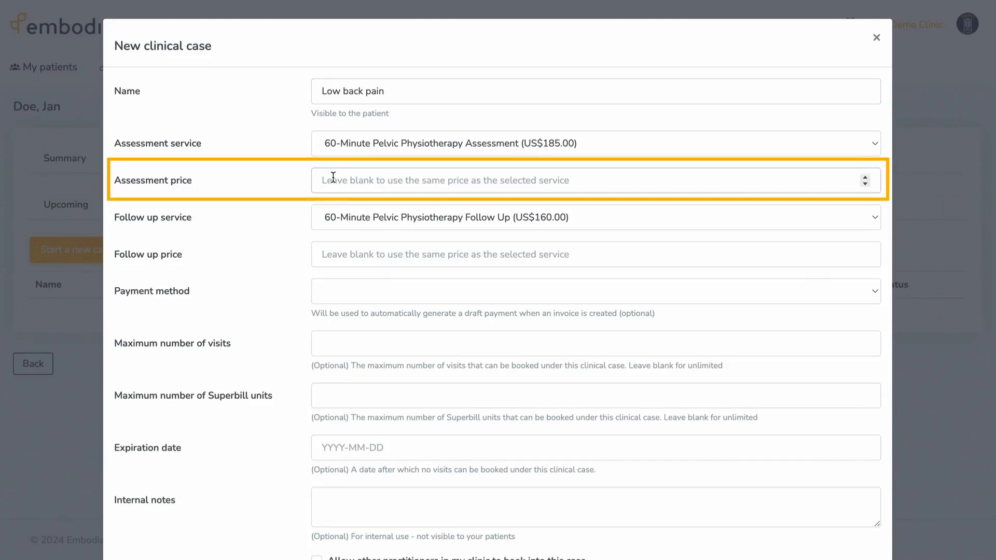
type("150")
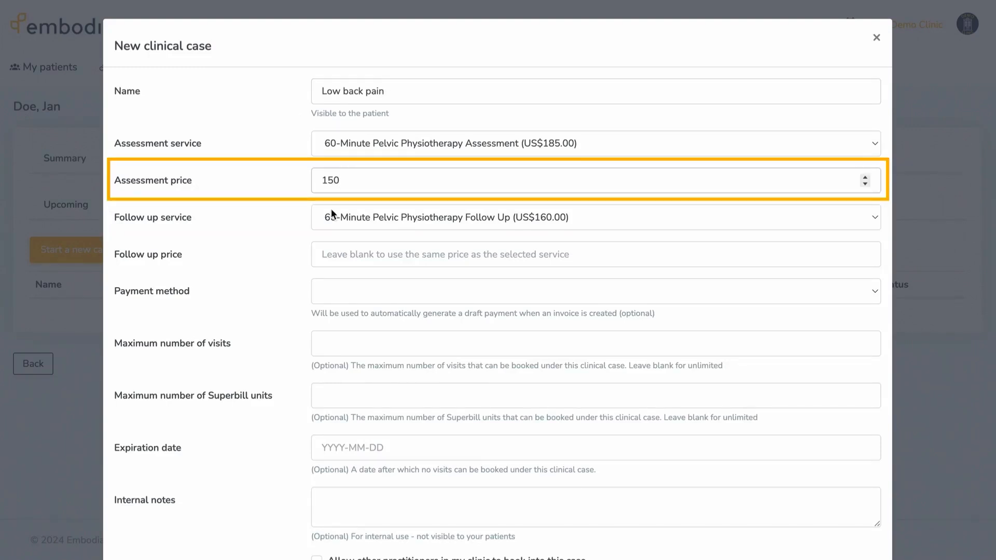
left_click(338, 251)
type("120")
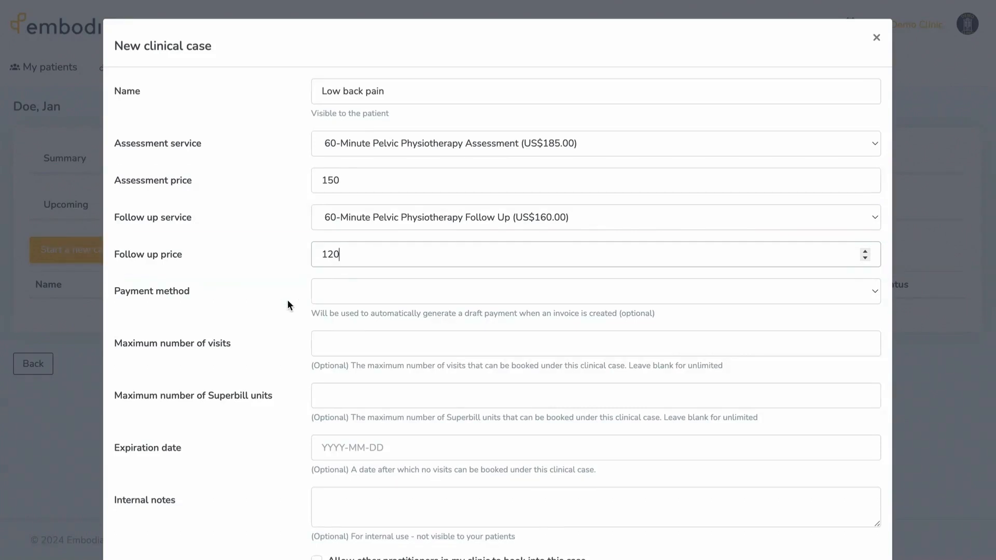
- Allow online follow-up booking and booking by other practitioners, then save the case
scroll(288, 299, "down", 1)
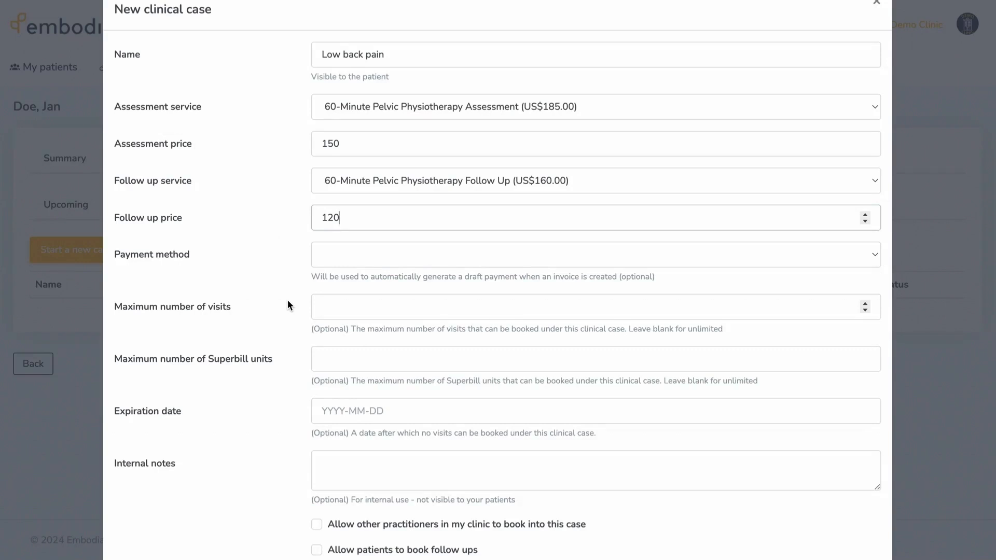
scroll(287, 305, "down", 1)
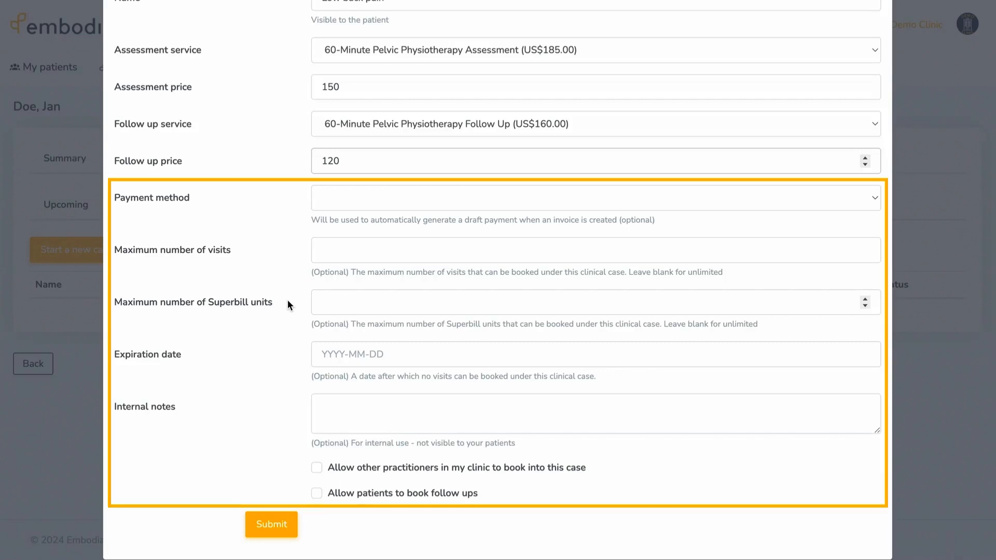
left_click(316, 492)
left_click(316, 468)
left_click(275, 521)
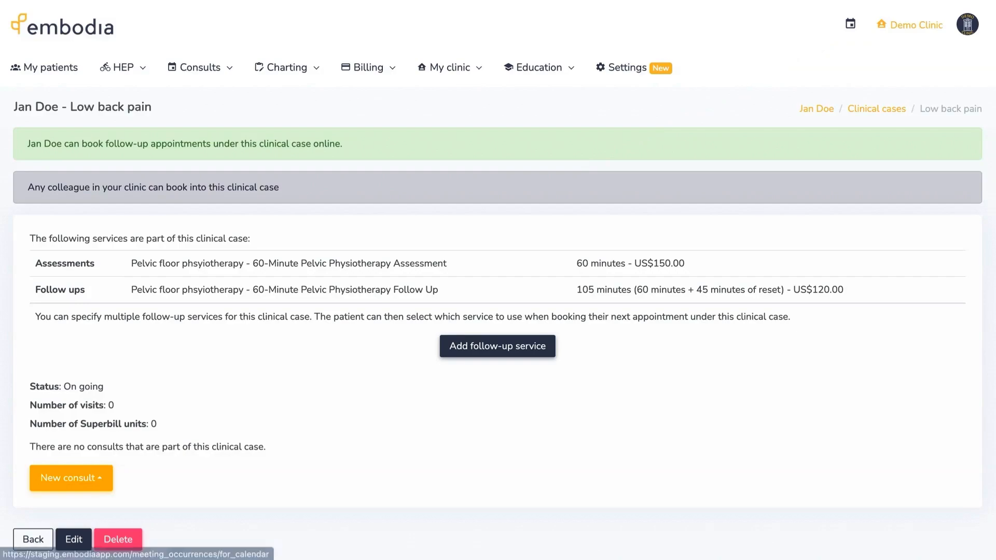
left_click(849, 25)
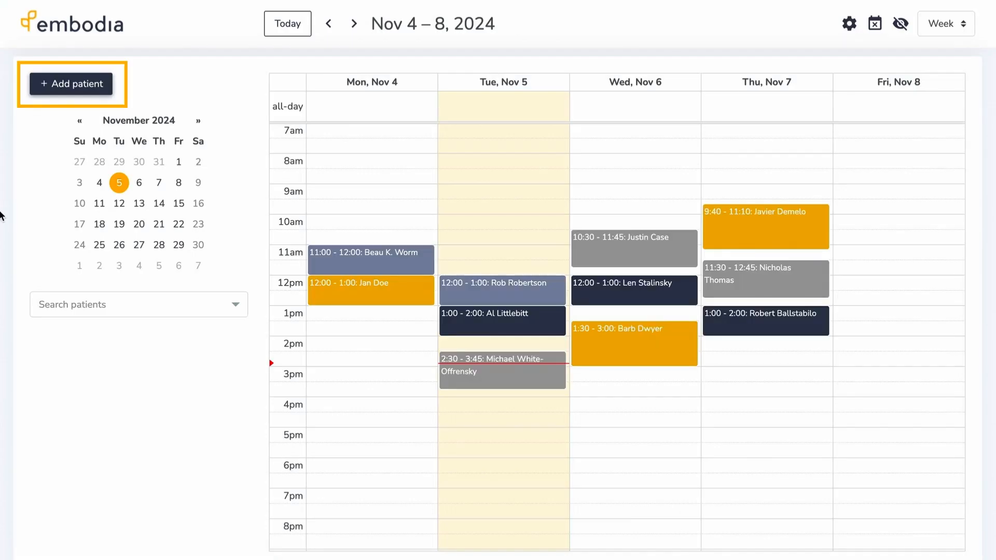
- Add a new patient with first name, last name and e-mail, then start a consult on Wed Nov 6 at 8:30
left_click(54, 84)
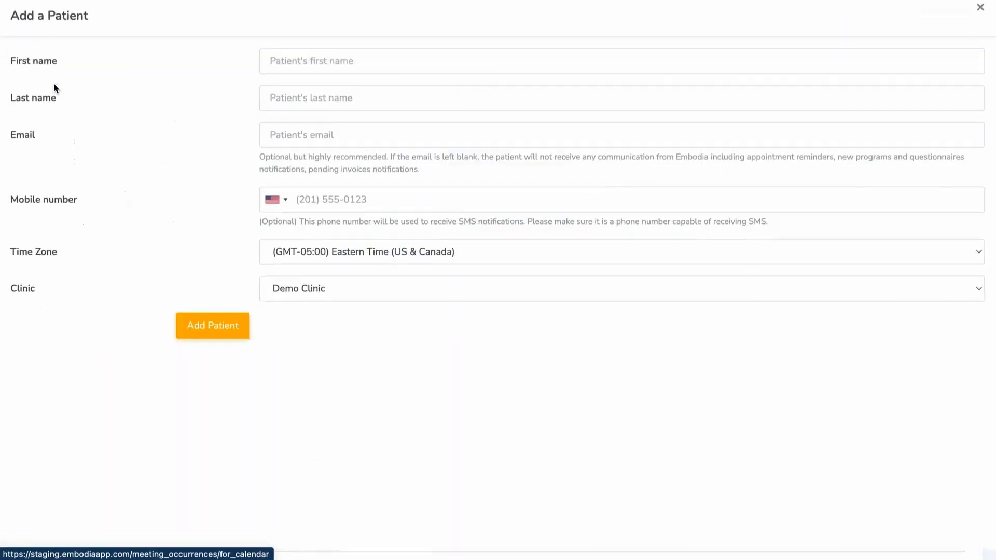
key("Tab")
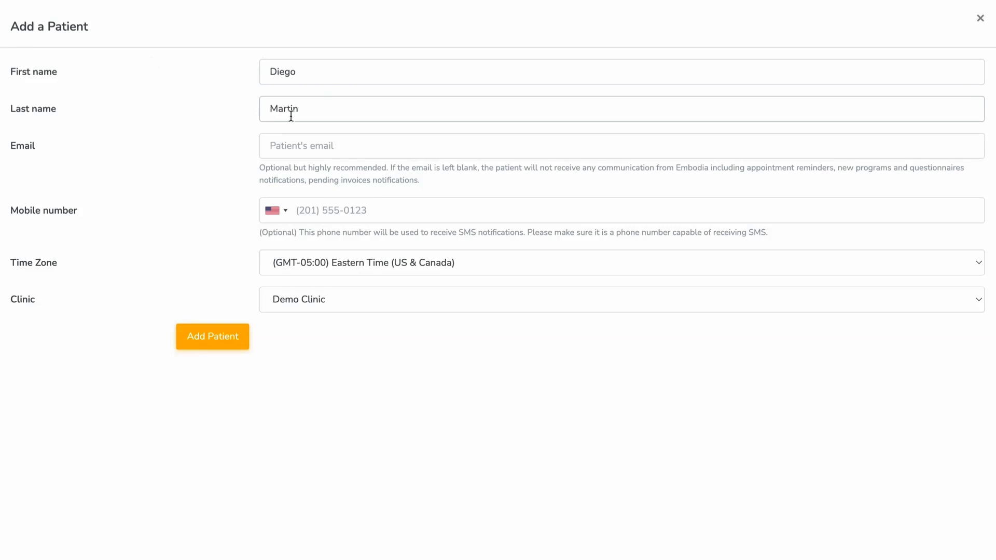
key("Tab")
left_click(210, 335)
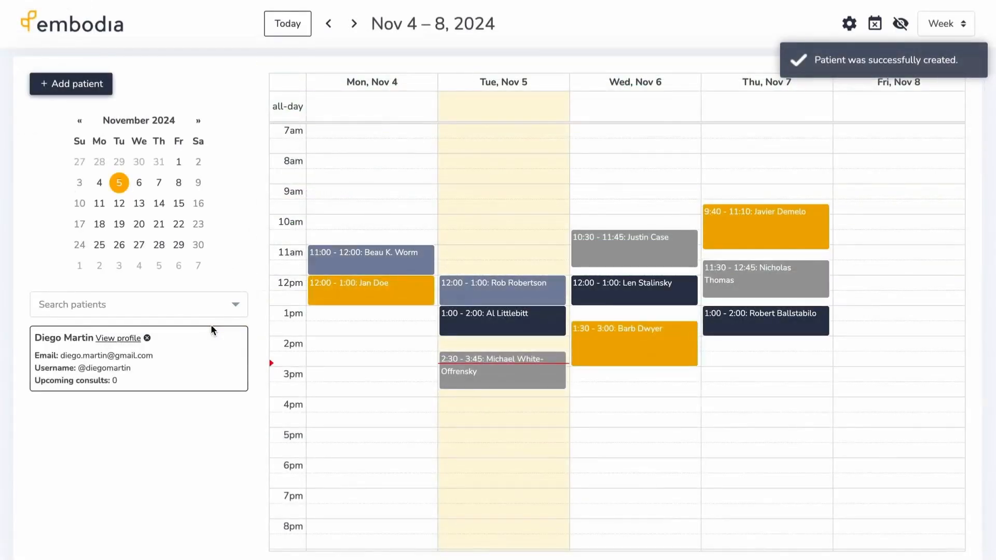
left_click(637, 174)
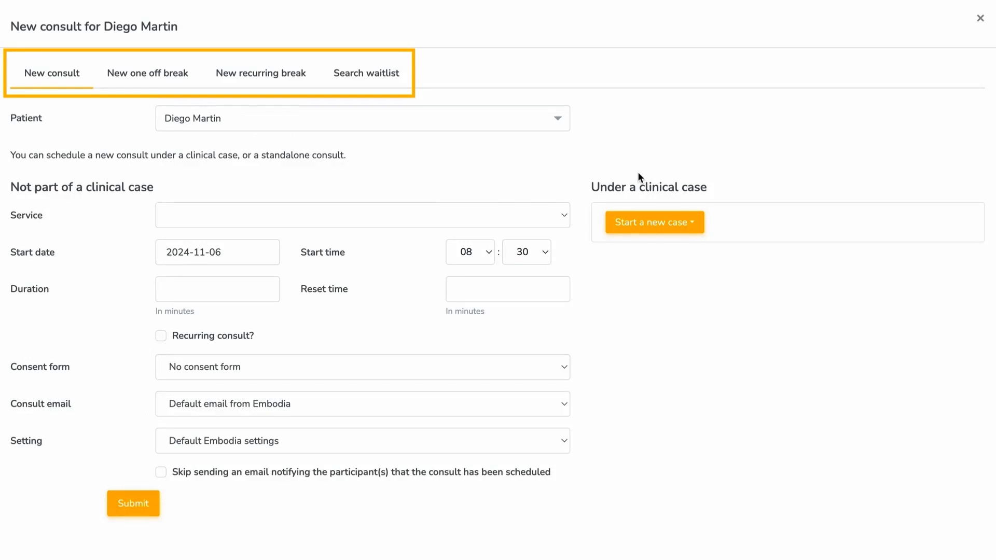
- Start a new clinical case for the consult from the 60-minute appointments template
left_click(564, 215)
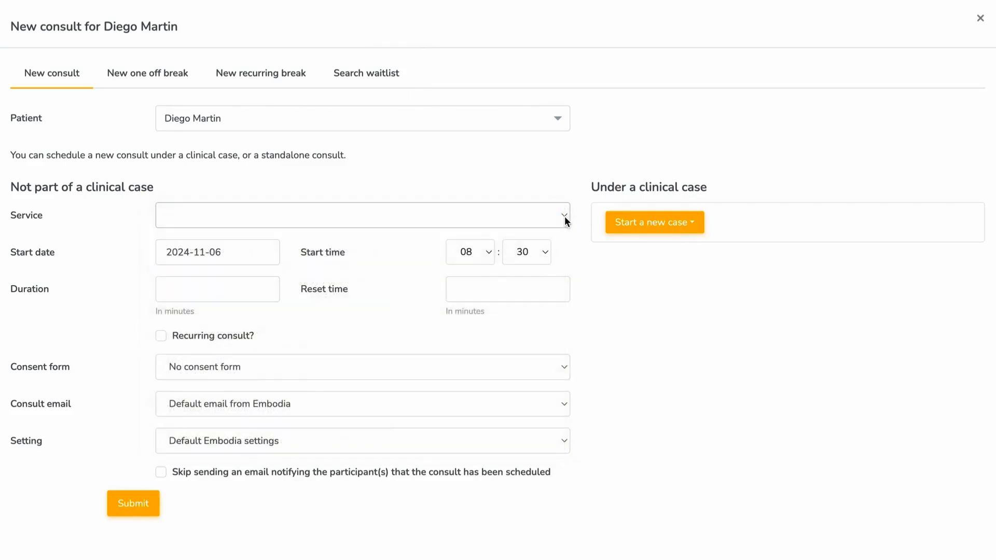
left_click(695, 225)
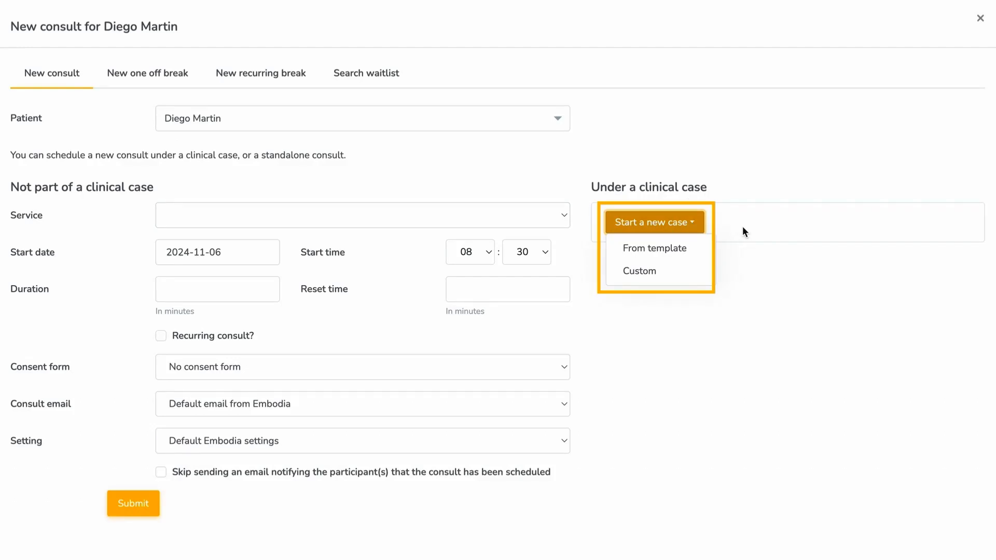
left_click(700, 247)
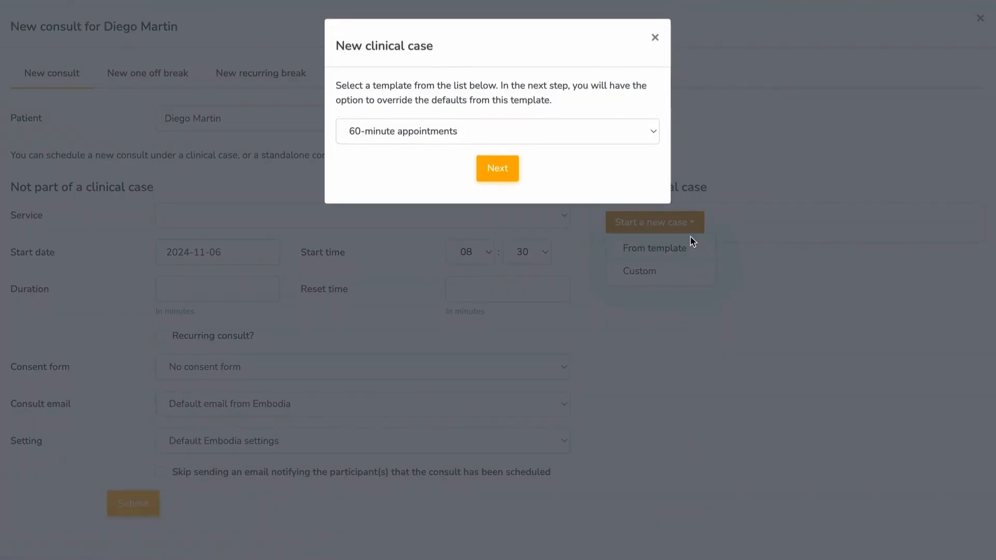
left_click(516, 165)
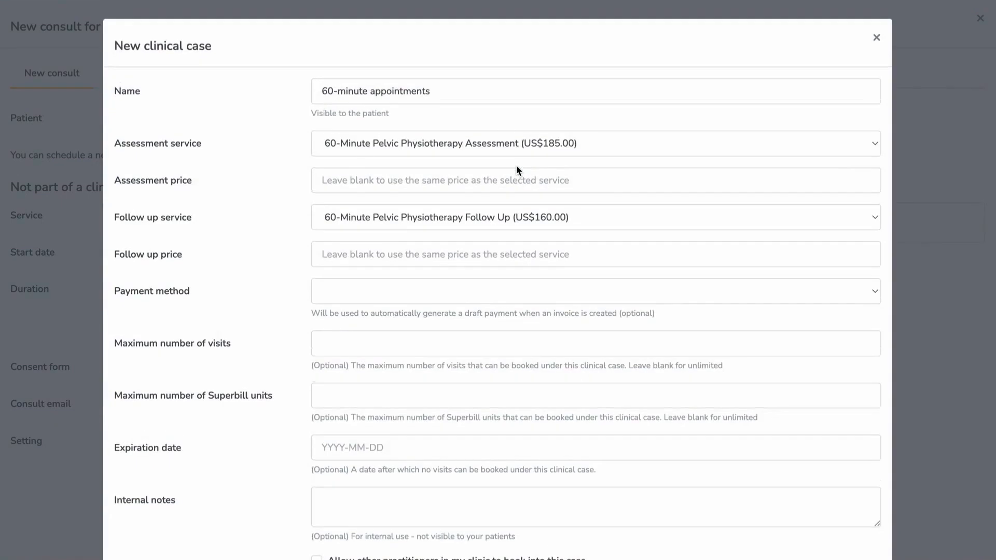
- Name the case 'Pelvic pain' priced 180 and 120, save it, and book the consult under it
triple_click(449, 94)
type("Pelvic pain")
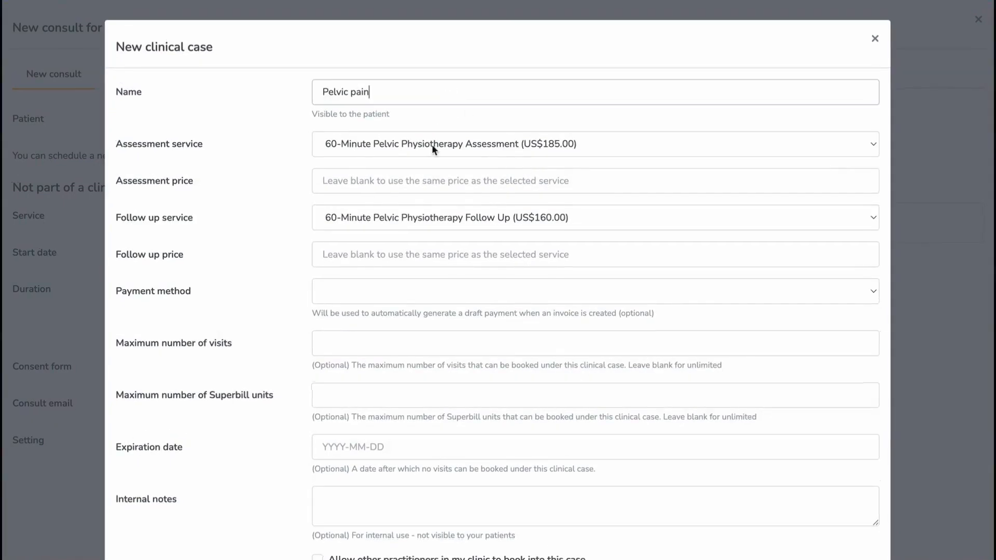
left_click(431, 179)
type("180")
left_click(408, 254)
type("120")
scroll(307, 356, "down", 2)
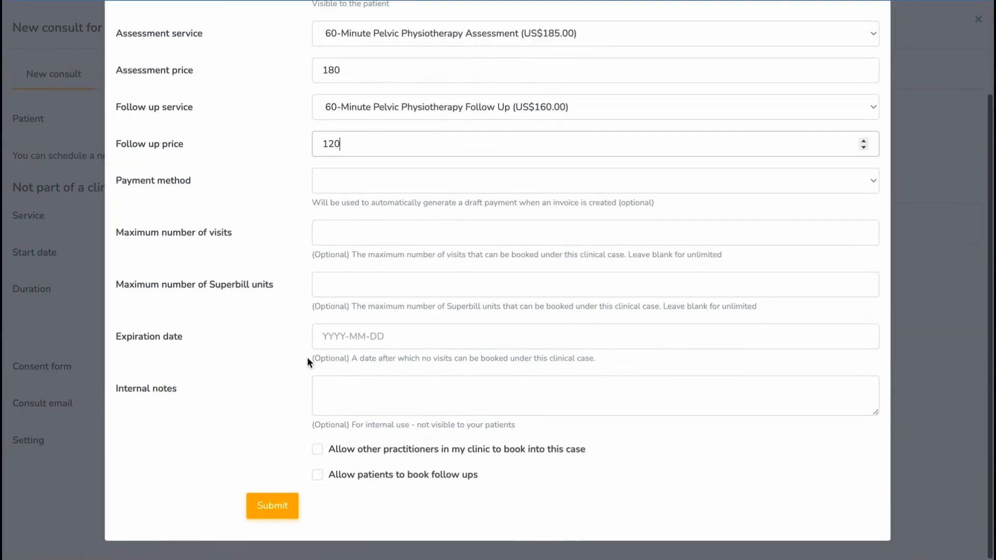
left_click(275, 506)
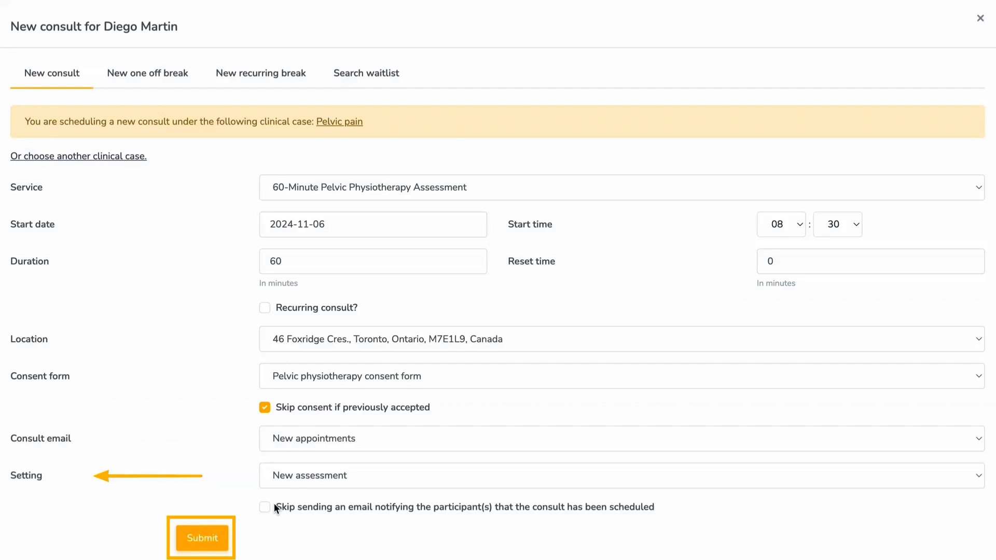
left_click(221, 537)
left_click(676, 192)
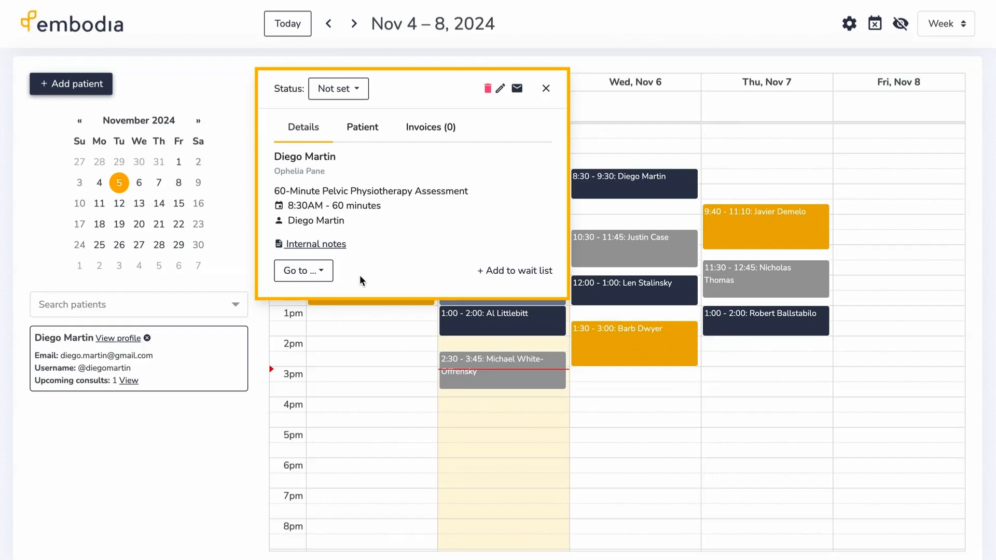
- Set the 8:30 consult's status to Arrived from its Invoices tab
left_click(424, 129)
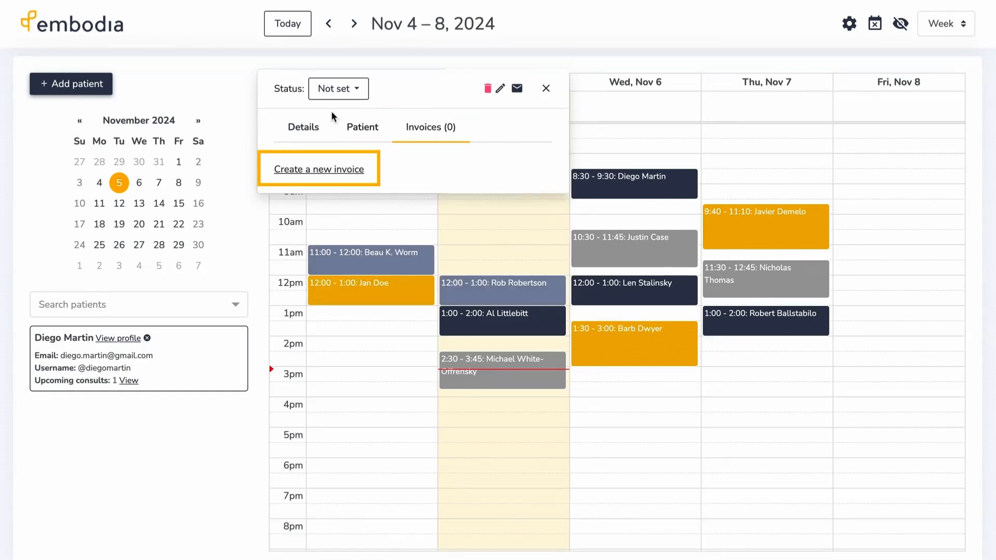
left_click(358, 89)
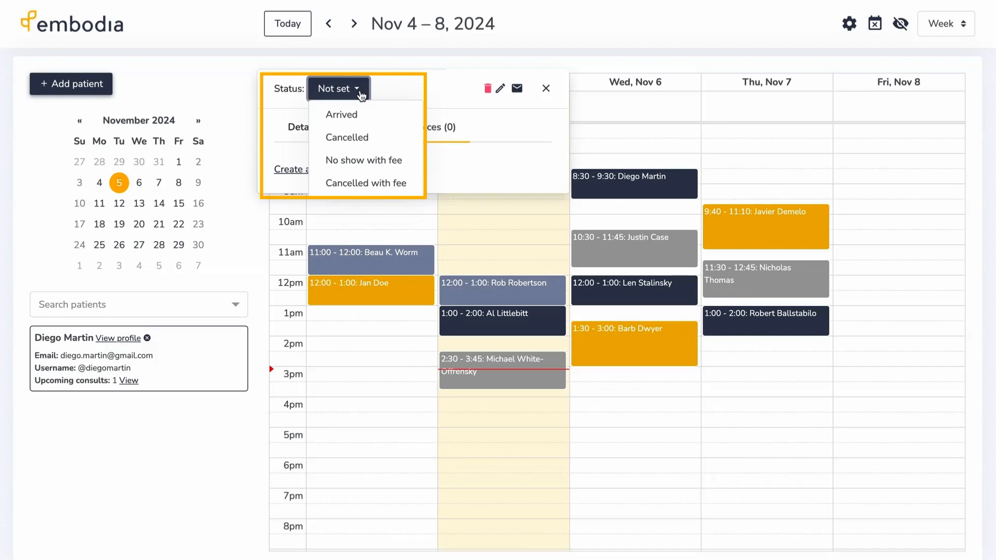
left_click(373, 119)
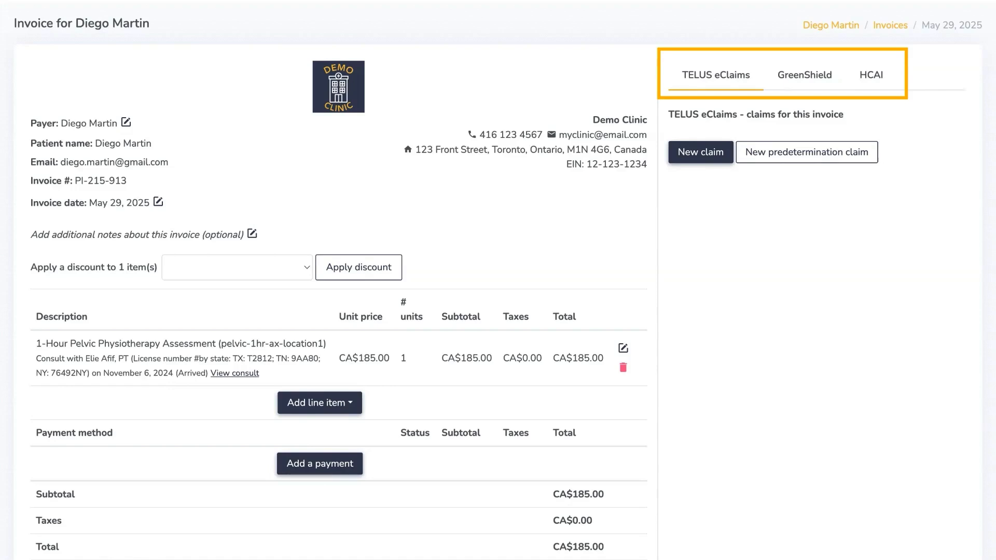
- Add a consult line item to the invoice for the patient's consult
scroll(9, 290, "down", 3)
scroll(8, 336, "down", 5)
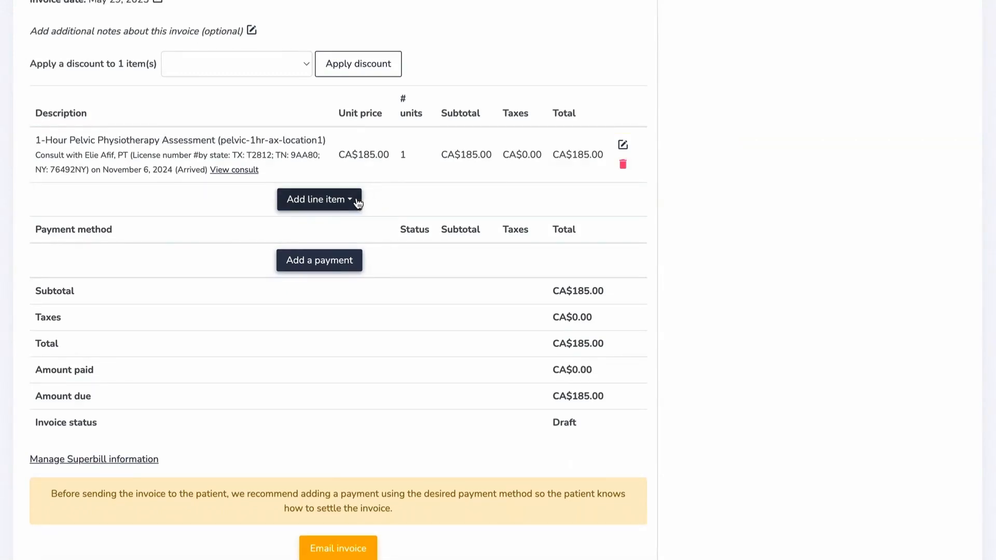
left_click(358, 202)
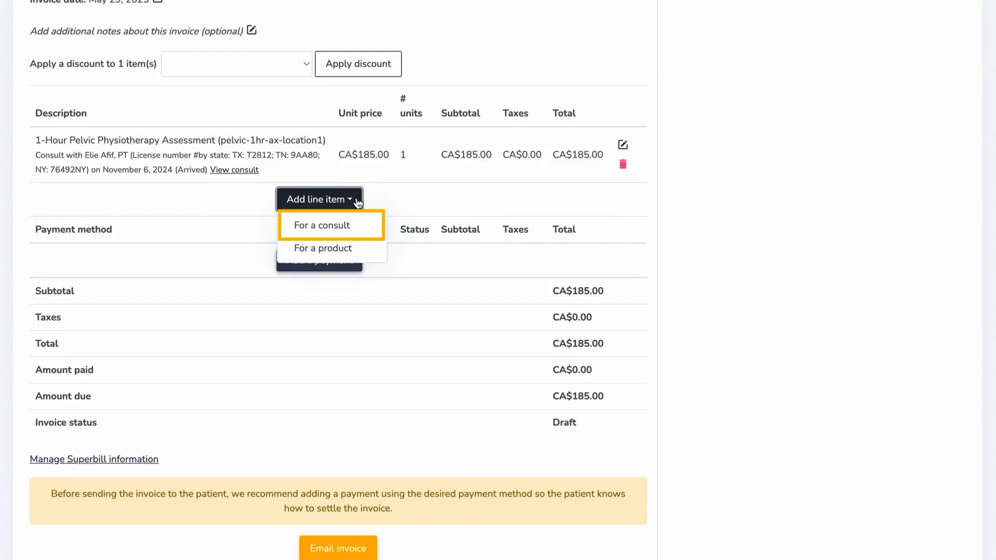
left_click(361, 227)
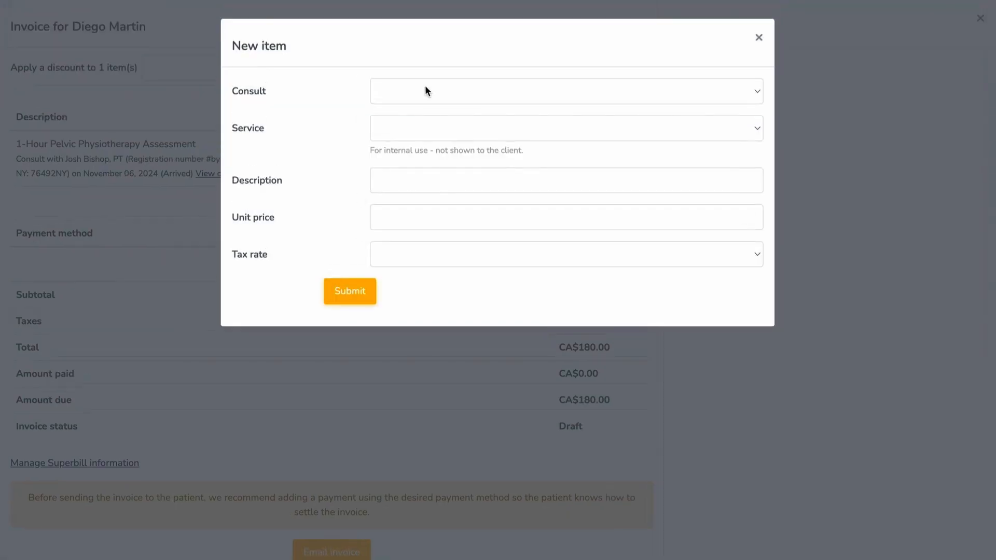
left_click(425, 91)
left_click(430, 107)
left_click(350, 290)
- Add a Resistance Bands (Red) product line taxed at HST (13.0%)
left_click(331, 257)
left_click(327, 308)
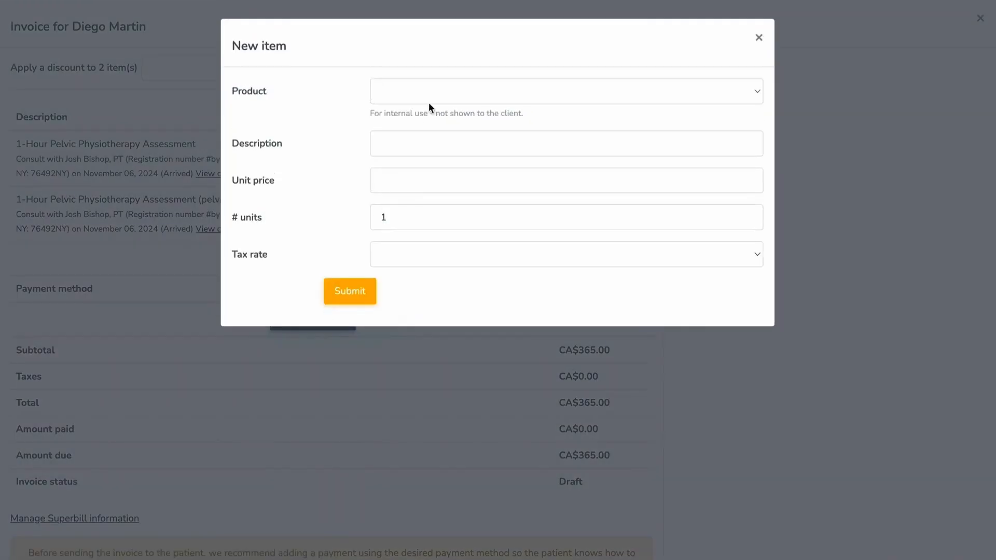
left_click(428, 99)
left_click(434, 143)
left_click(395, 254)
left_click(420, 319)
left_click(363, 292)
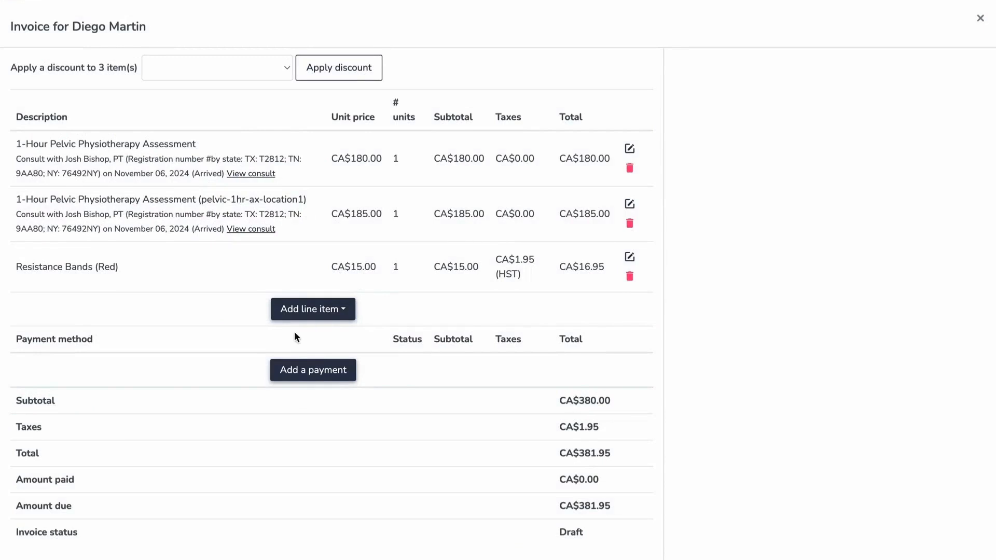
- Pay the CA$381.95 invoice by credit card, entering the card details to complete the purchase
left_click(350, 374)
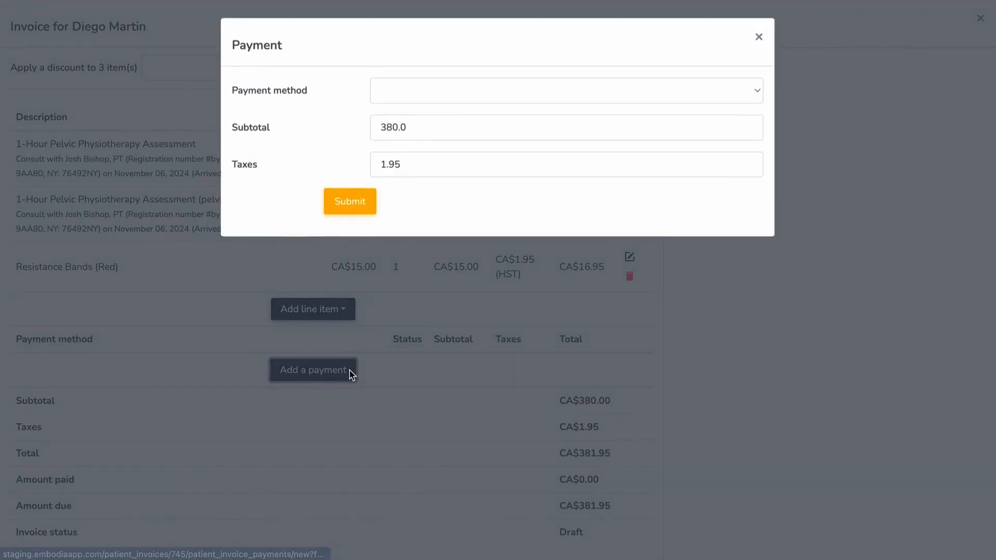
left_click(471, 90)
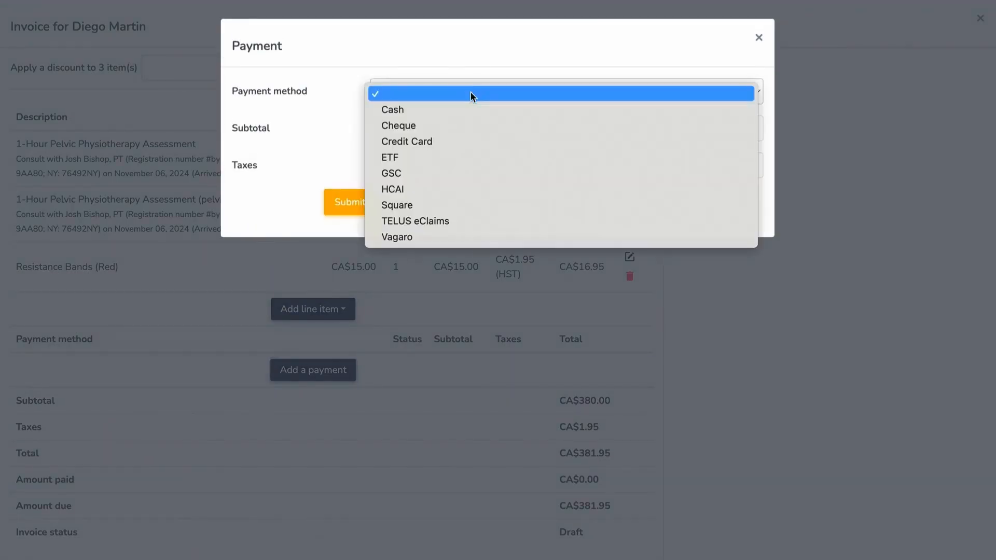
left_click(462, 139)
left_click(362, 202)
left_click(362, 202)
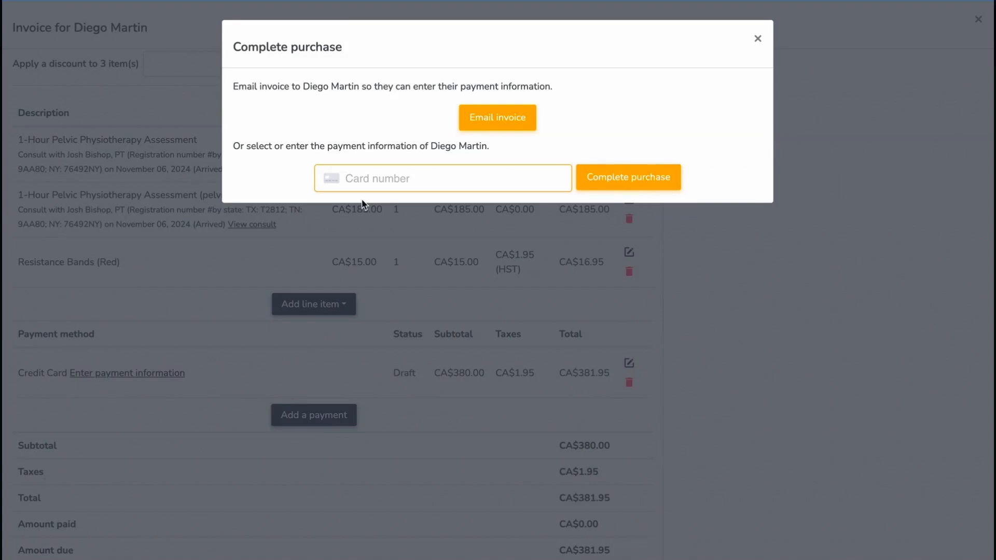
type("424242424242424204")
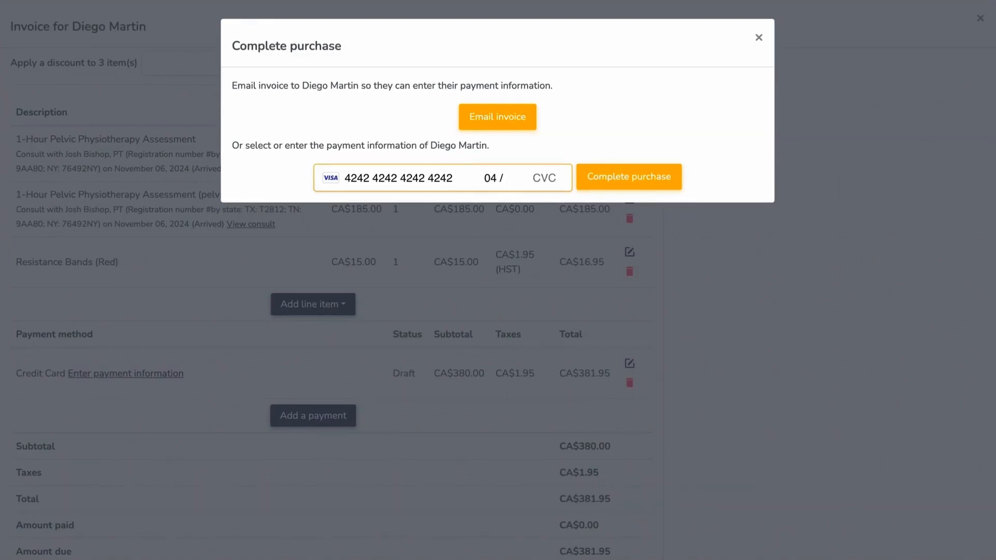
type("26424")
left_click(609, 177)
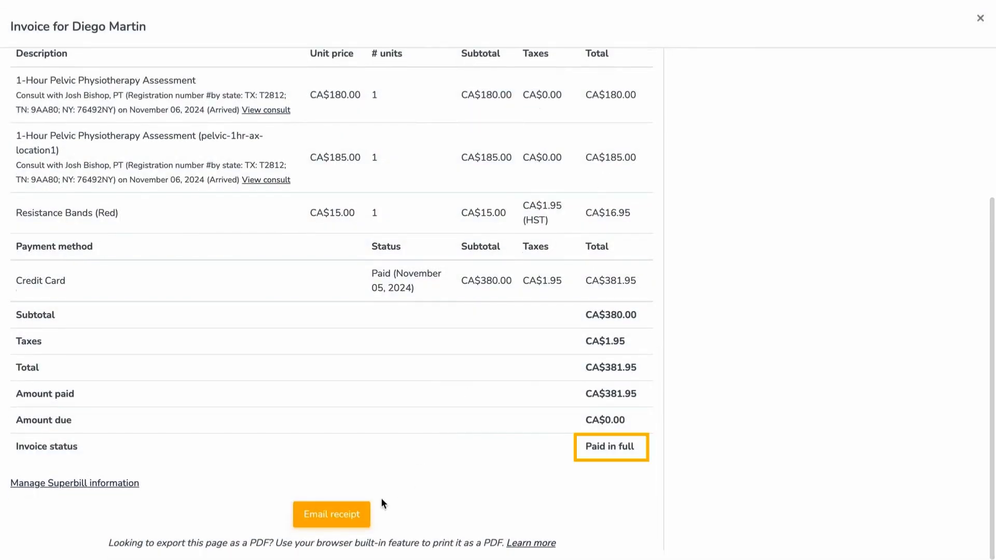
- Email the paid receipt to the patient and confirm sending it
left_click(369, 516)
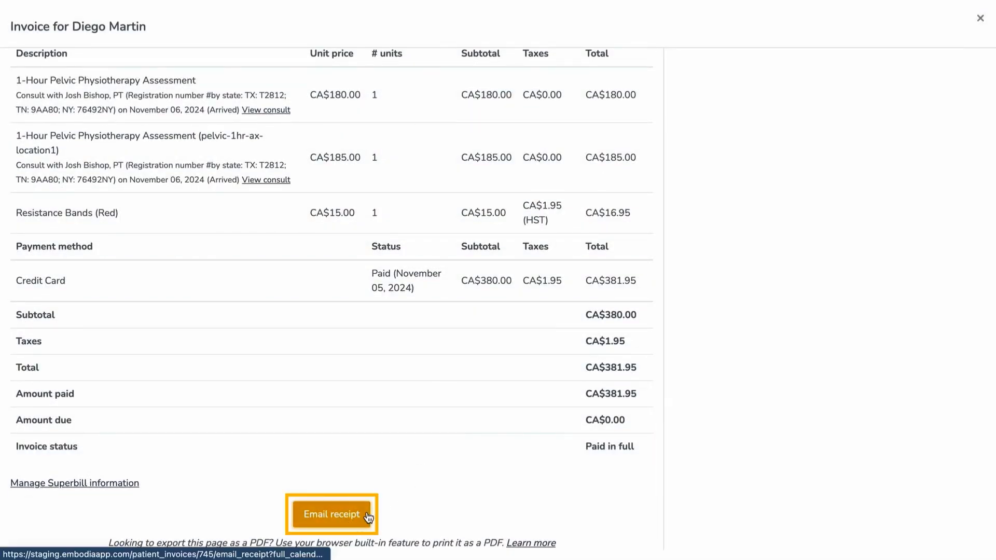
left_click(621, 73)
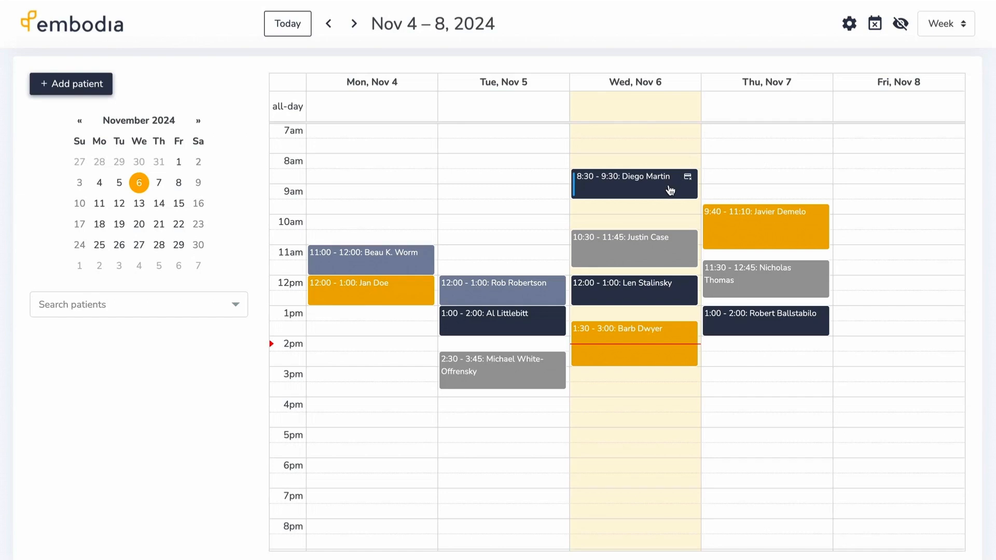
- Go from the Nov 6 8:30 consult to the patient's Charting page
left_click(670, 191)
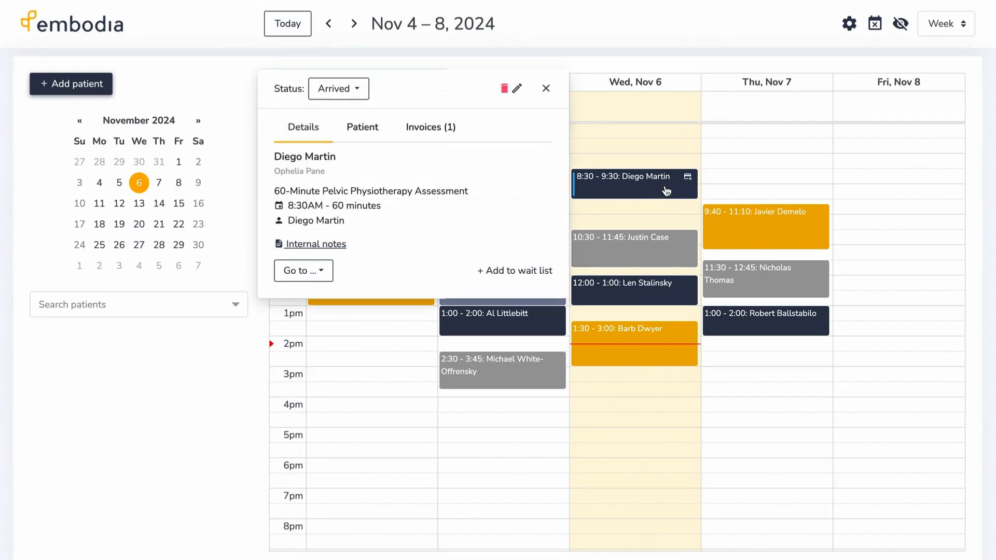
left_click(321, 272)
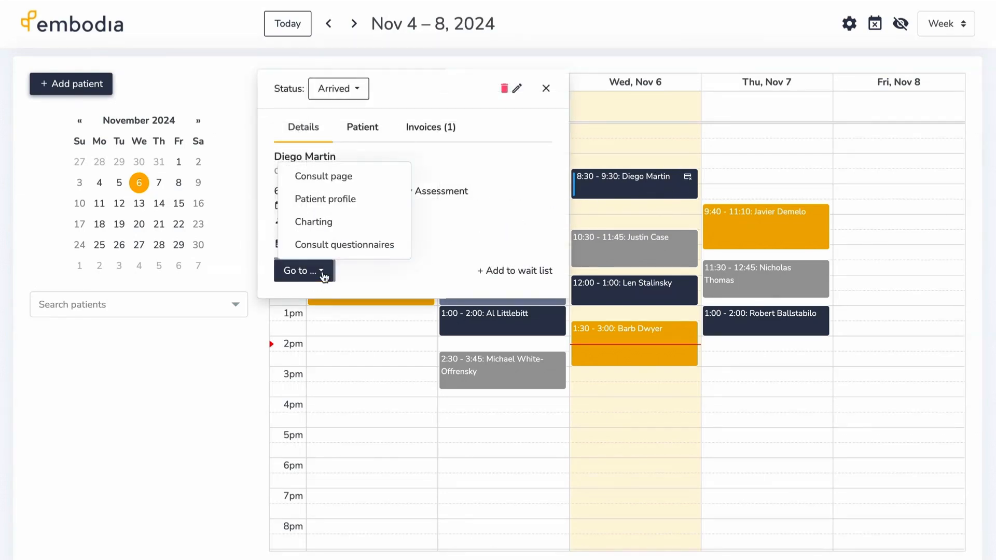
left_click(328, 228)
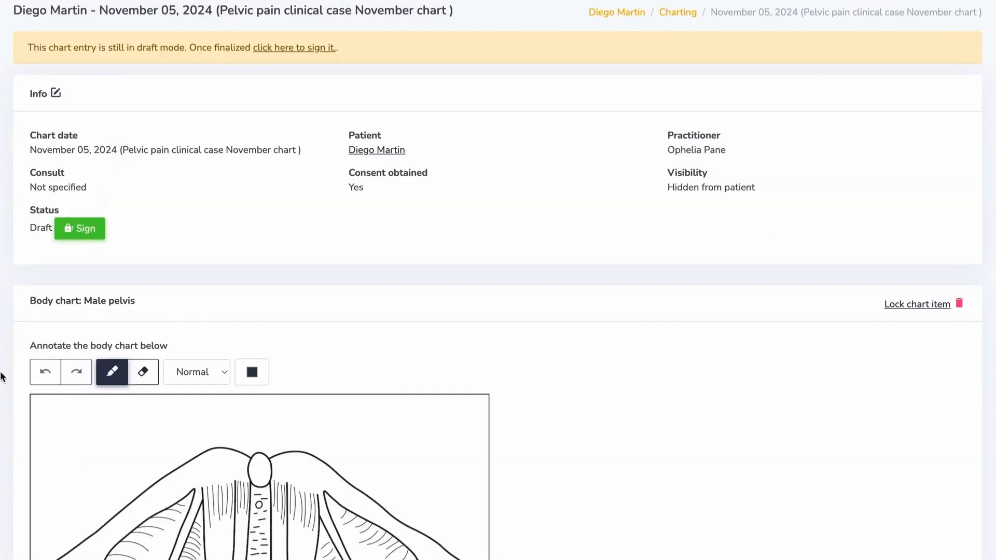
scroll(3, 375, "down", 2)
scroll(2, 376, "down", 3)
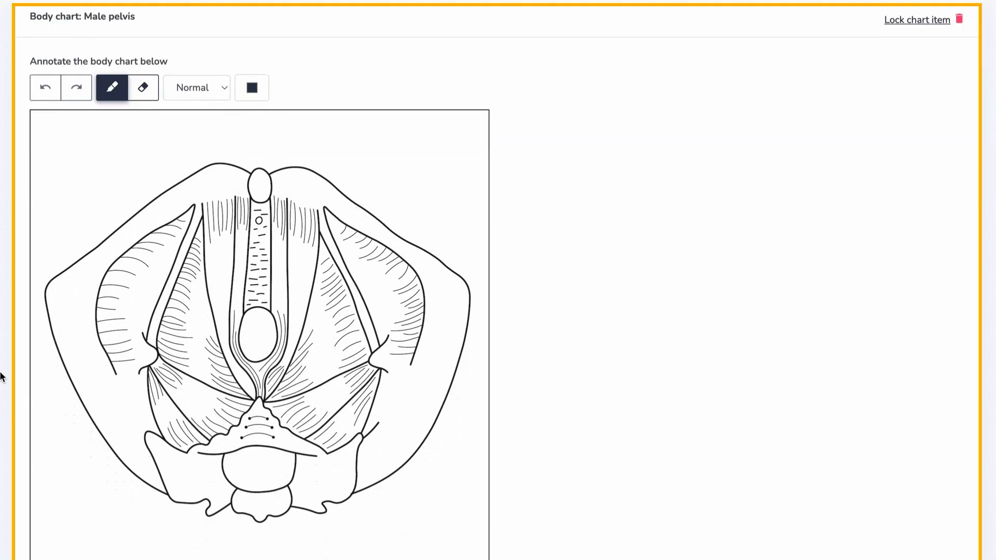
scroll(3, 376, "down", 5)
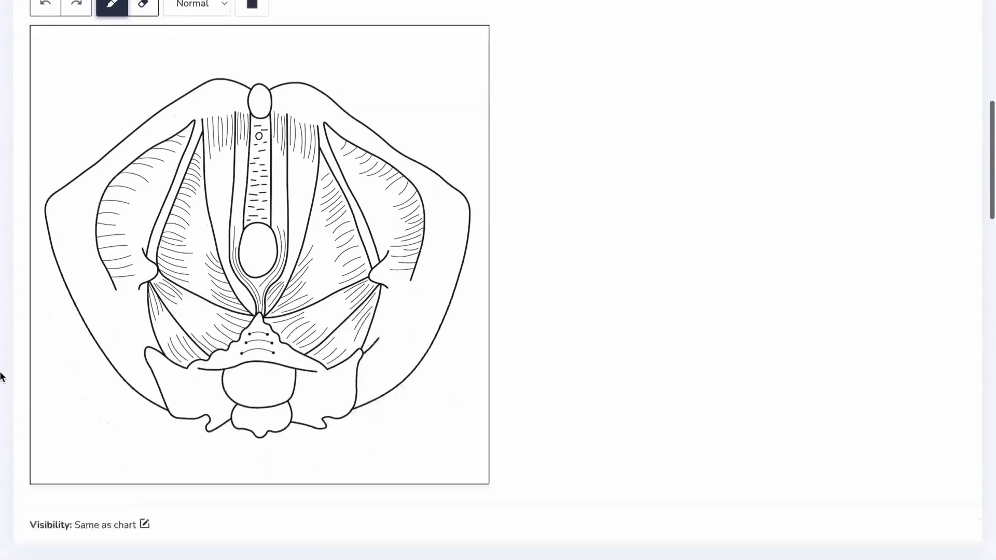
scroll(3, 375, "down", 7)
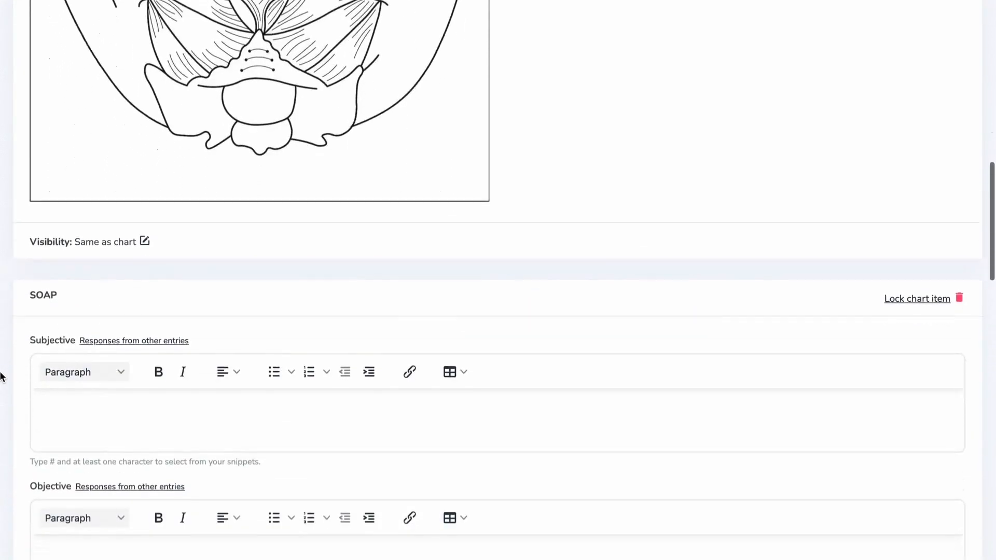
scroll(3, 376, "down", 2)
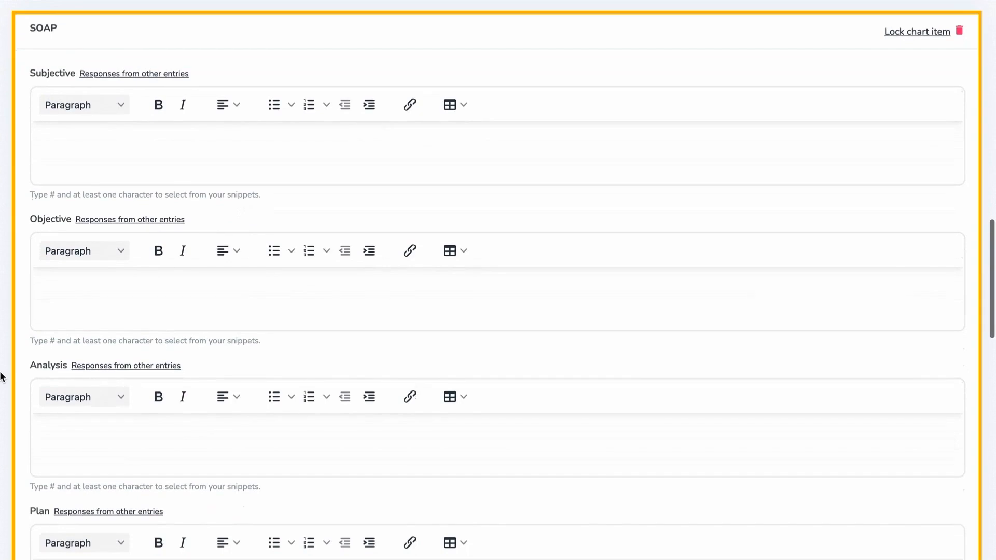
scroll(2, 377, "down", 5)
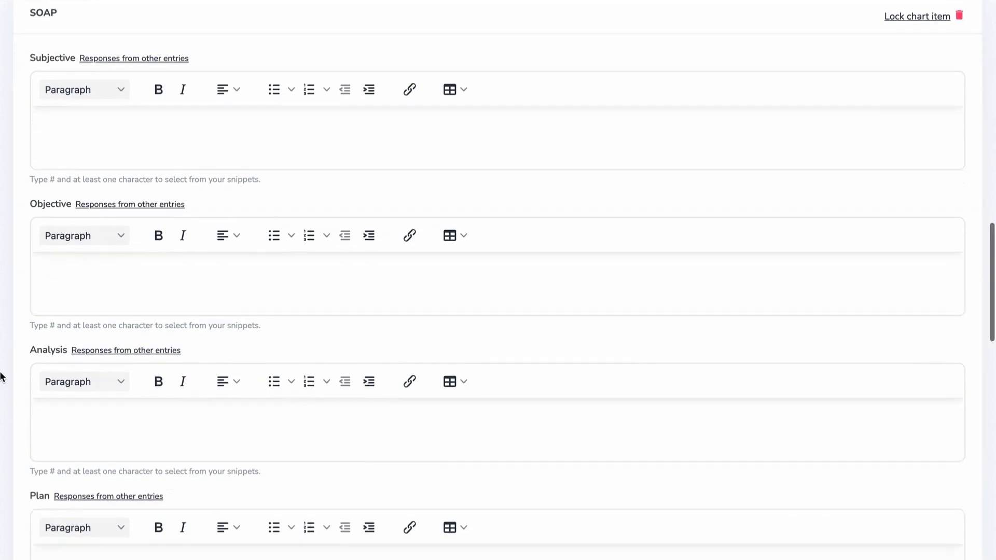
scroll(3, 377, "down", 6)
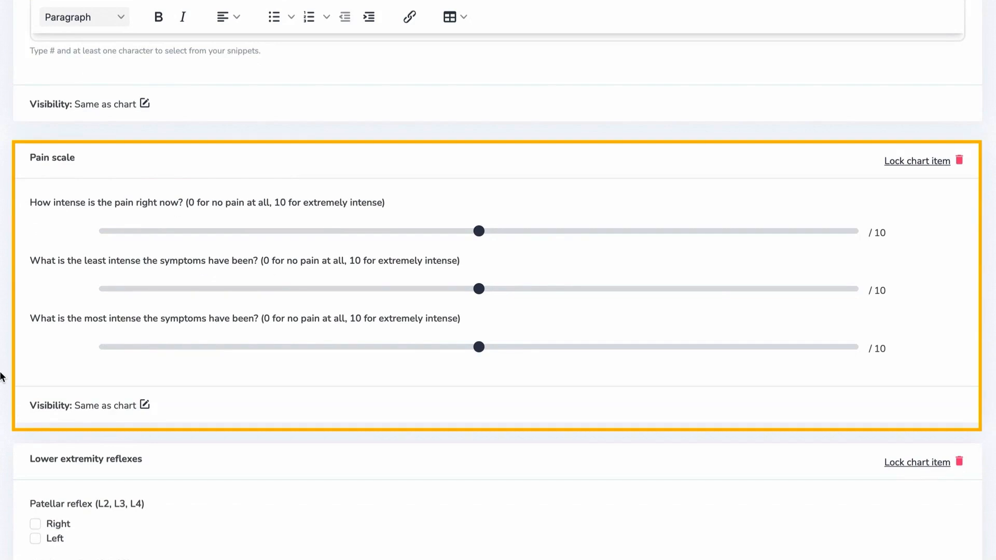
scroll(2, 377, "down", 4)
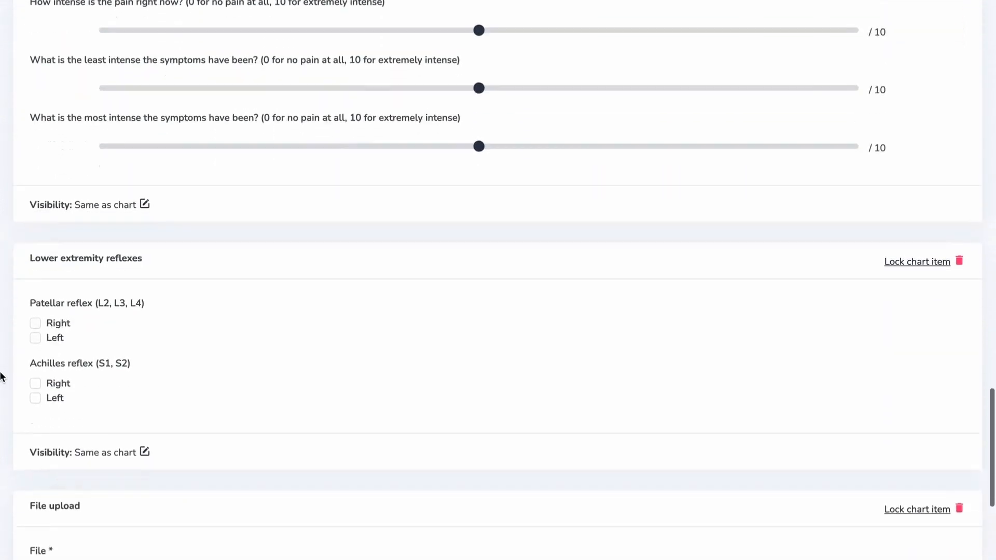
scroll(3, 377, "down", 2)
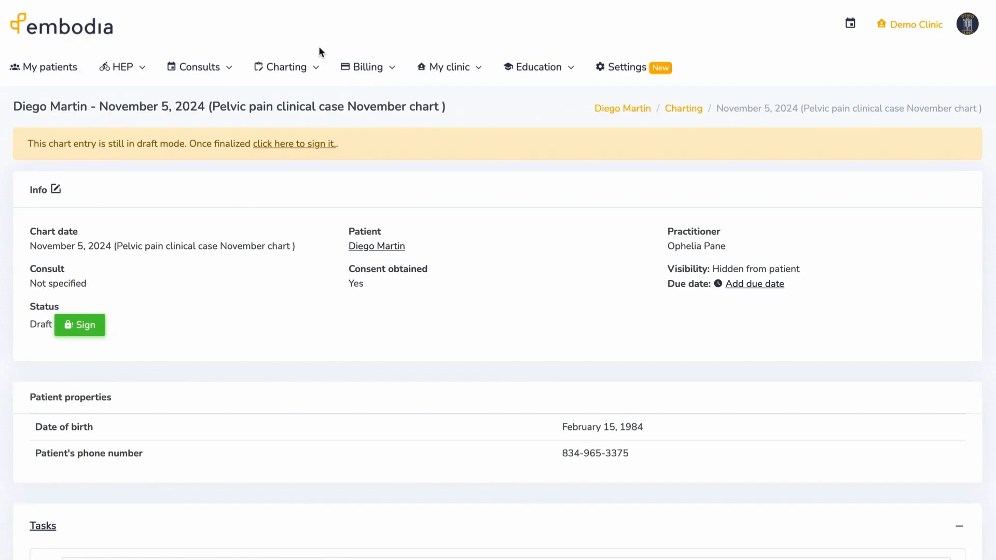
- Open Charting settings and scroll down the clinic's Chart items list
left_click(313, 65)
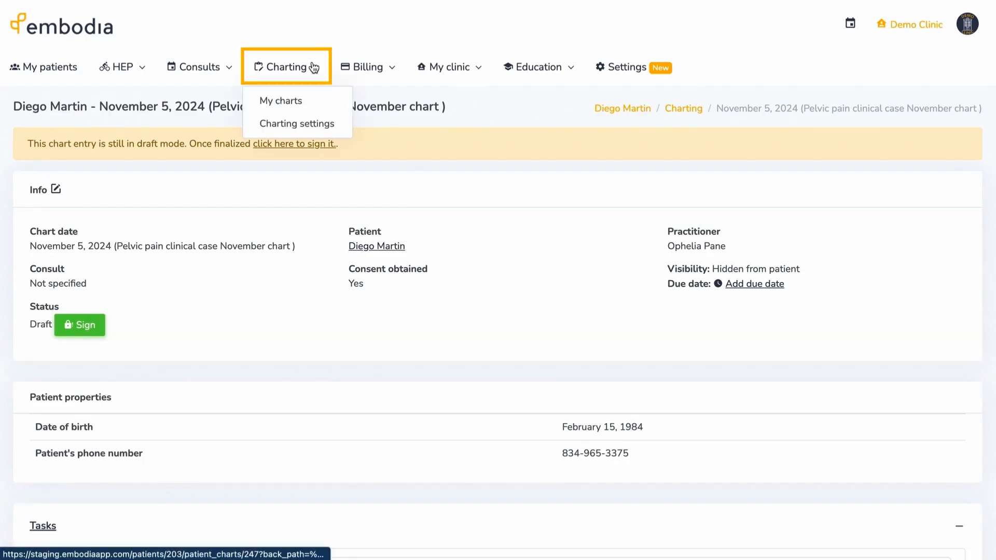
left_click(333, 125)
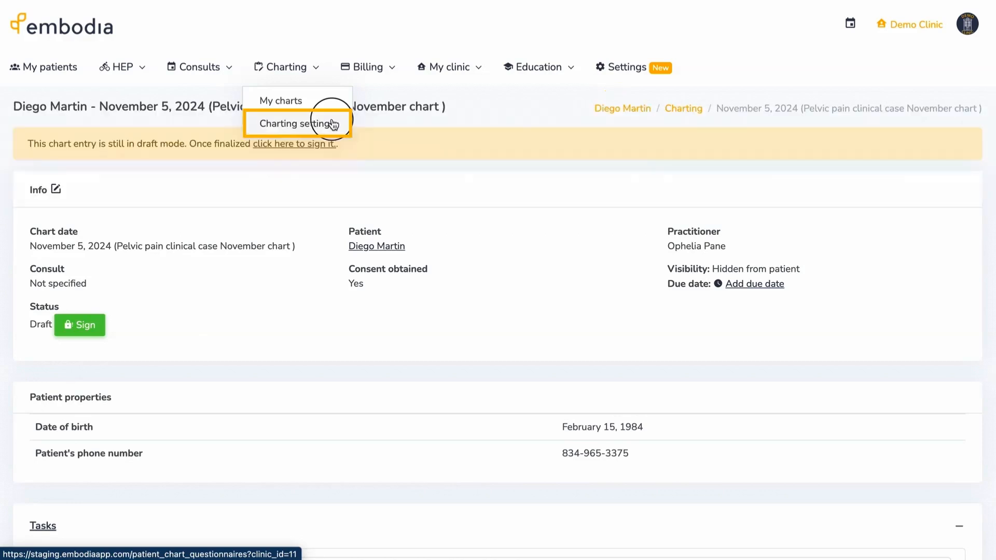
left_click(333, 124)
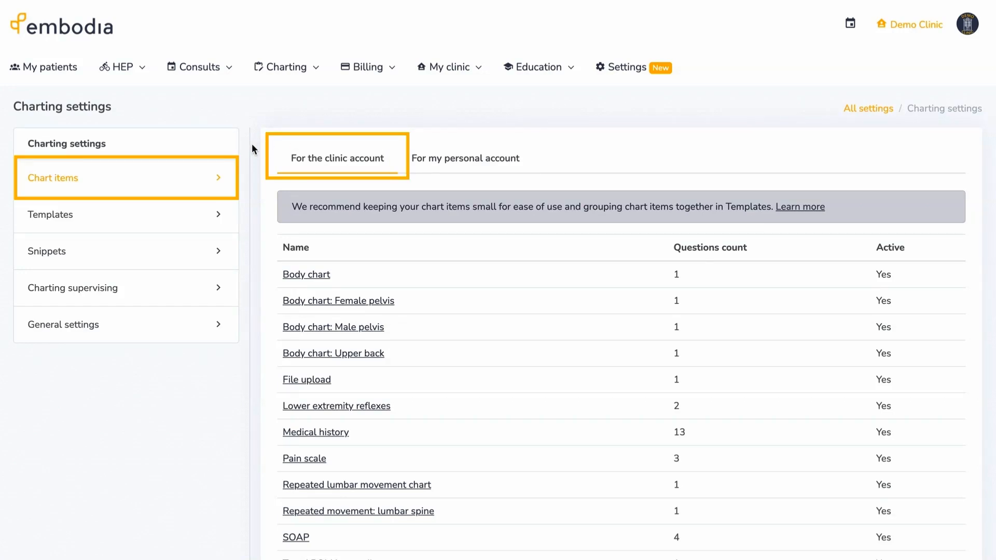
scroll(251, 143, "down", 3)
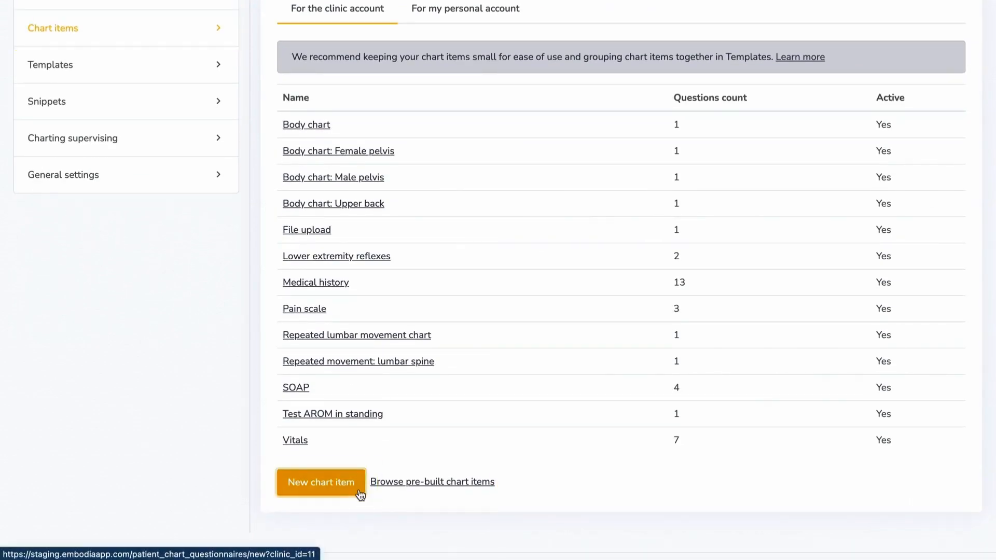
- Create a new chart item named 'Test AROM in standing'
left_click(361, 492)
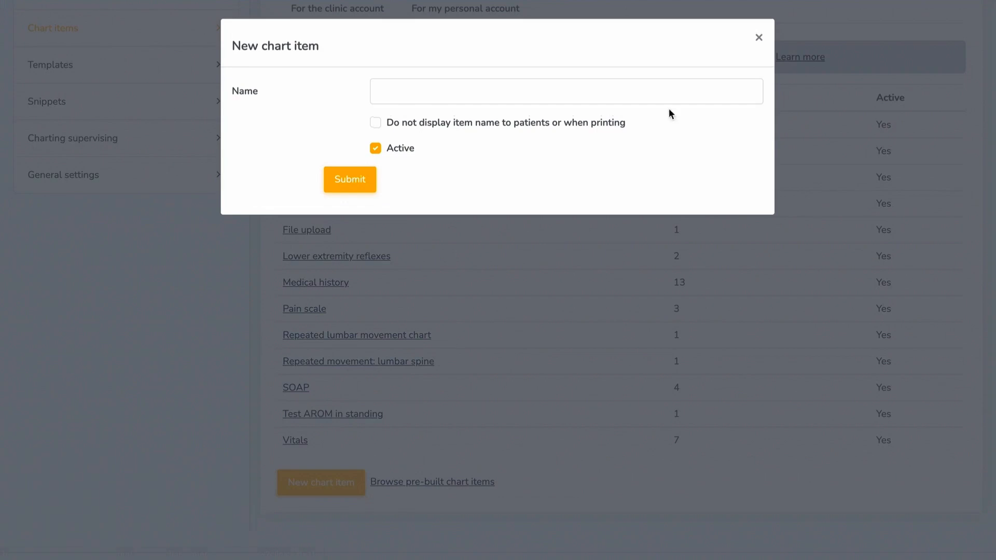
left_click(672, 94)
type("Test AROM in standing")
left_click(366, 178)
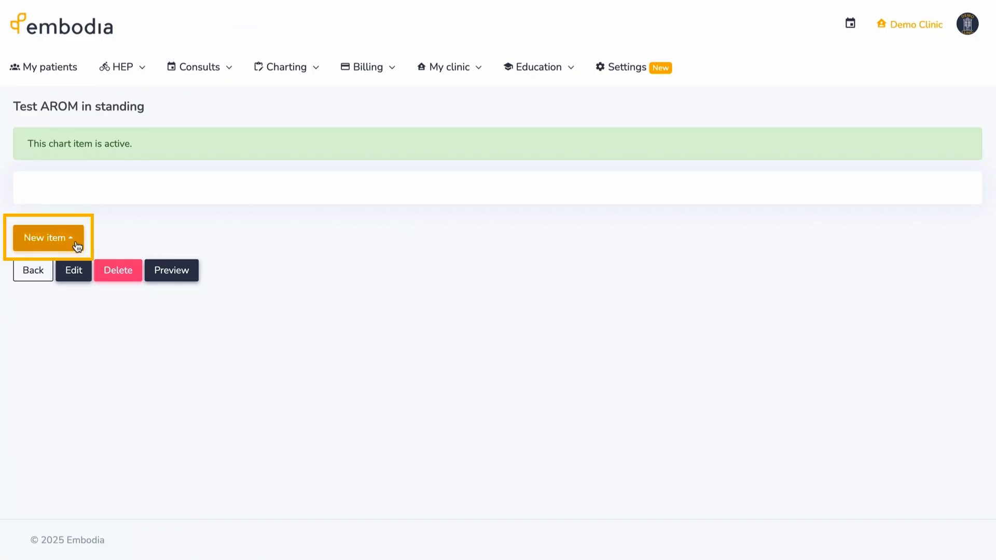
- Add an instruction with the pasted instruction text to the chart item
left_click(77, 241)
left_click(89, 212)
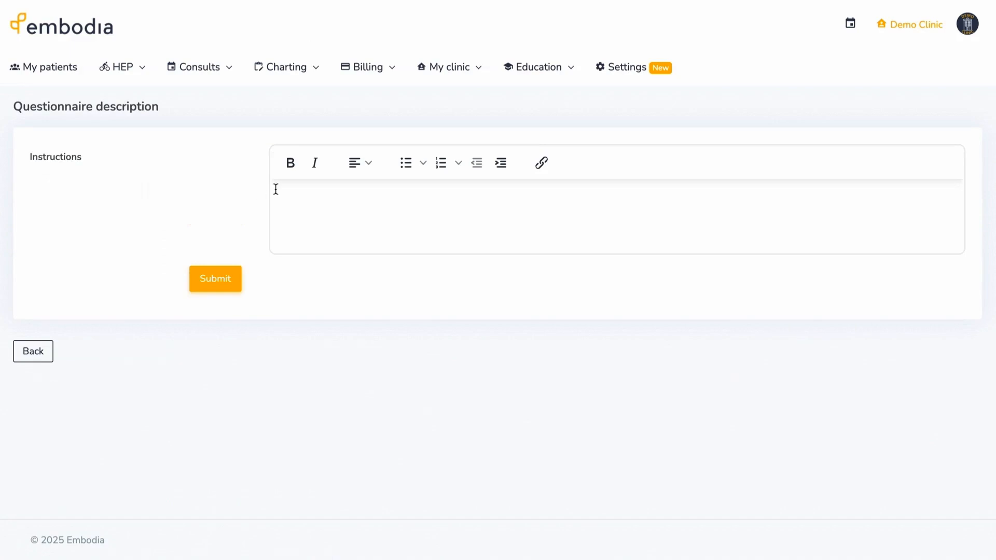
left_click(287, 191)
type("Test AROM in standing")
left_click(221, 278)
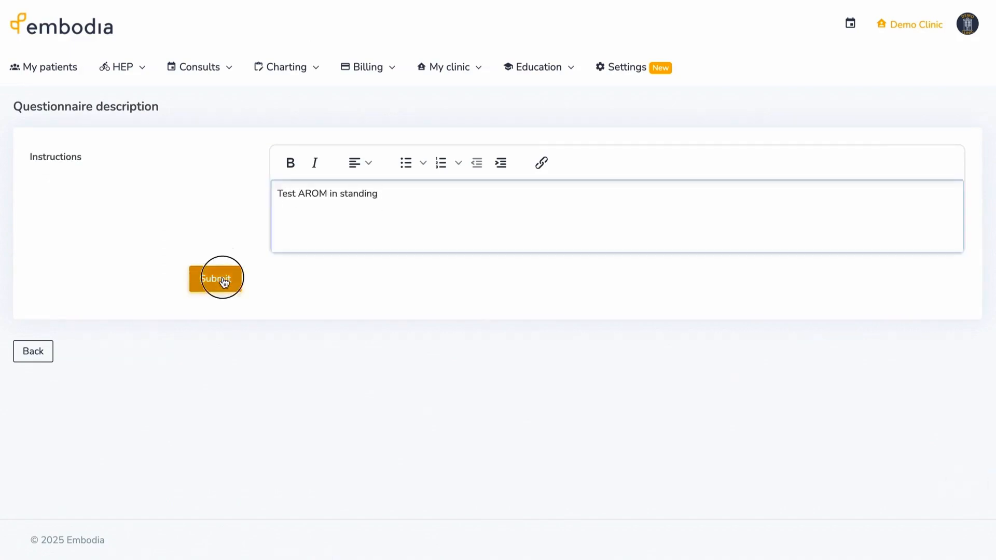
- Add a free-text question 'Lumbar AROM chart' and return to the chart items list
left_click(80, 313)
left_click(93, 262)
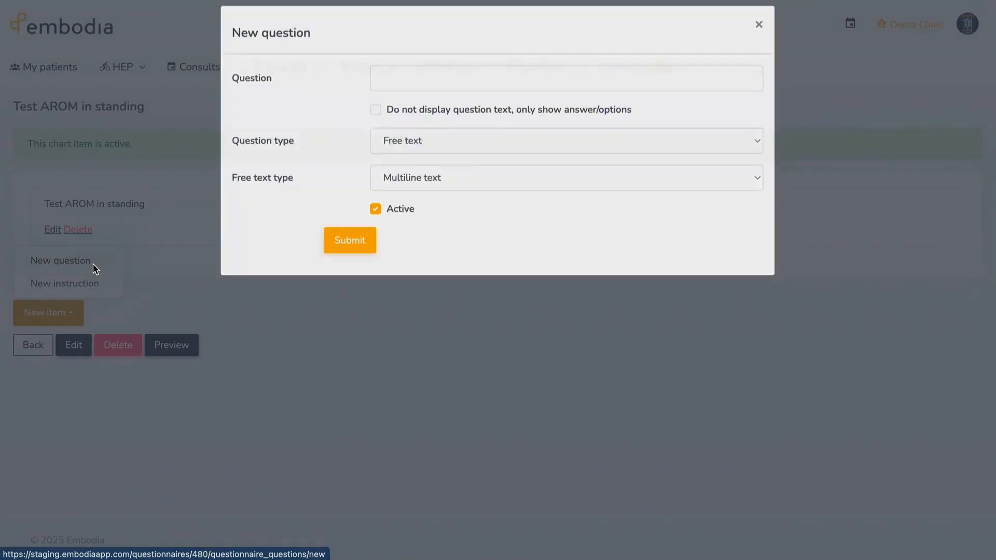
left_click(386, 93)
type("Lumbar AROM chart")
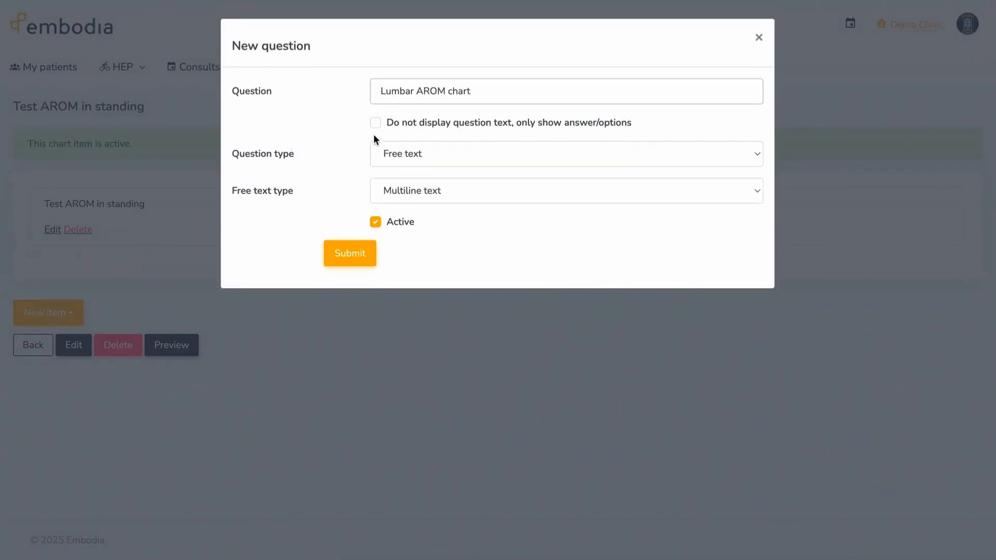
left_click(376, 156)
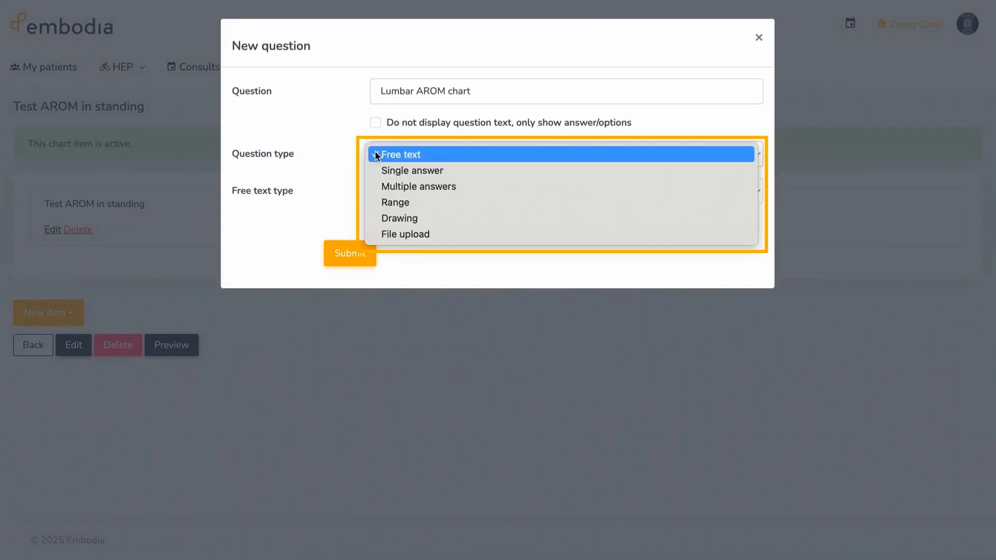
left_click(373, 156)
left_click(347, 253)
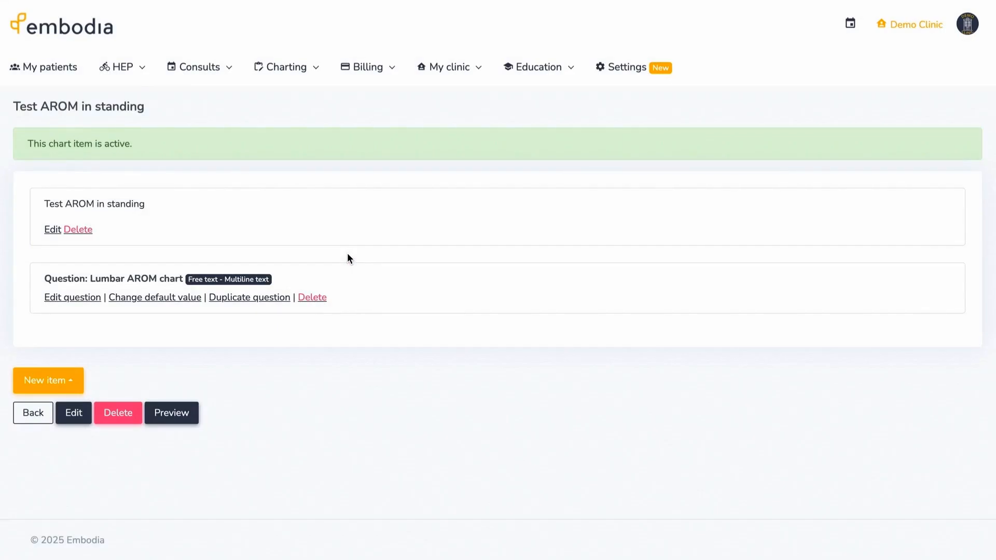
left_click(37, 417)
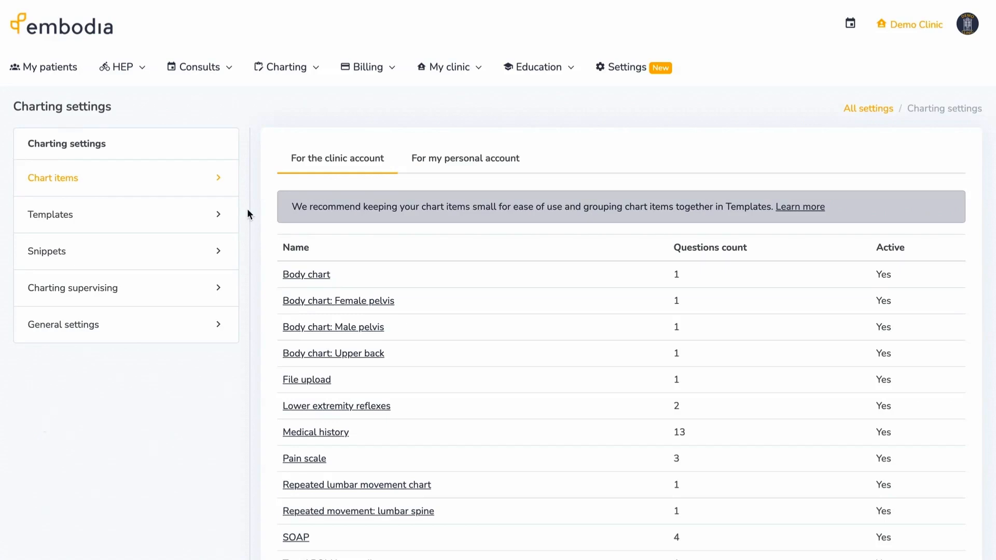
- Create a new charting template named 'Back assessment'
left_click(227, 216)
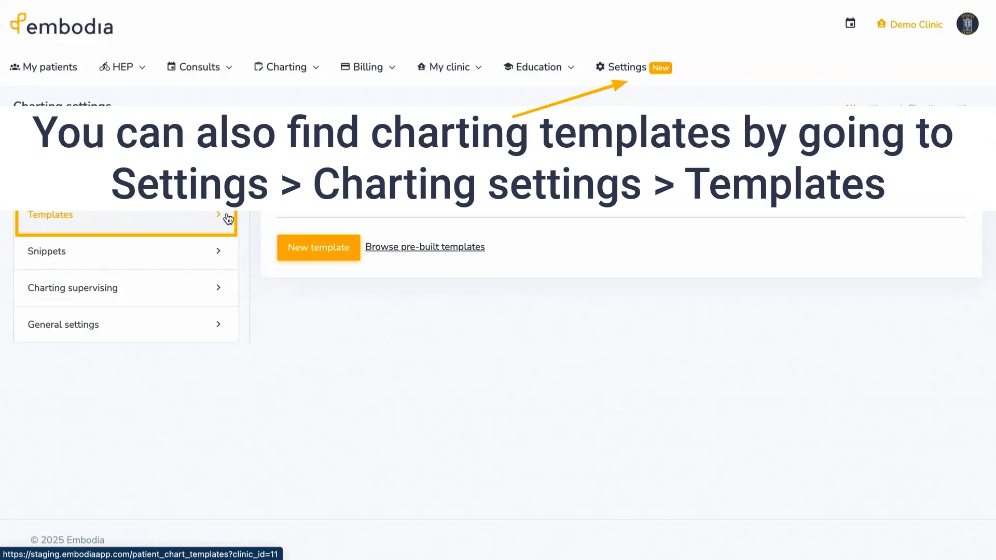
left_click(286, 258)
left_click(459, 91)
type("Back assessment")
left_click(443, 151)
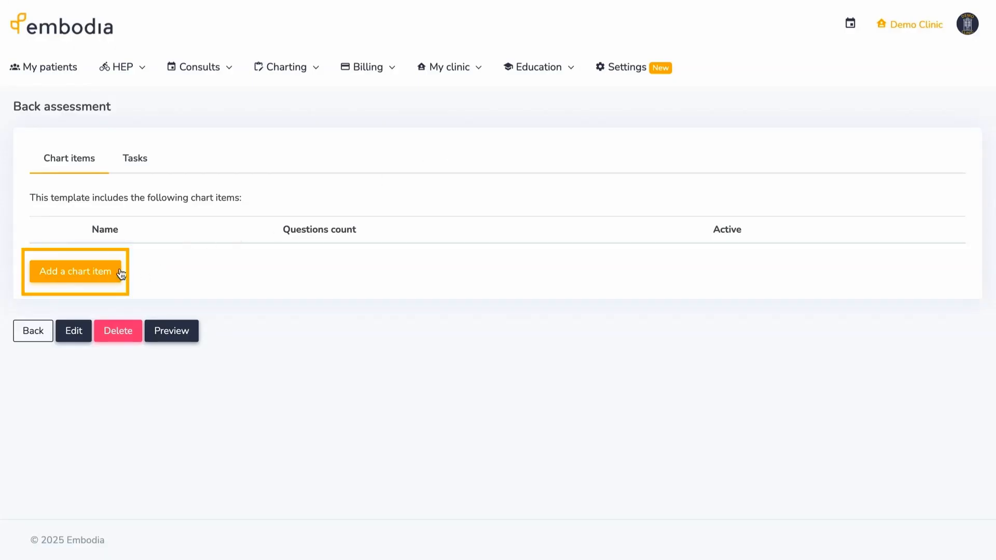
- Add the SOAP, Body chart and File upload chart items to the template
left_click(122, 272)
left_click(428, 94)
left_click(446, 269)
left_click(431, 131)
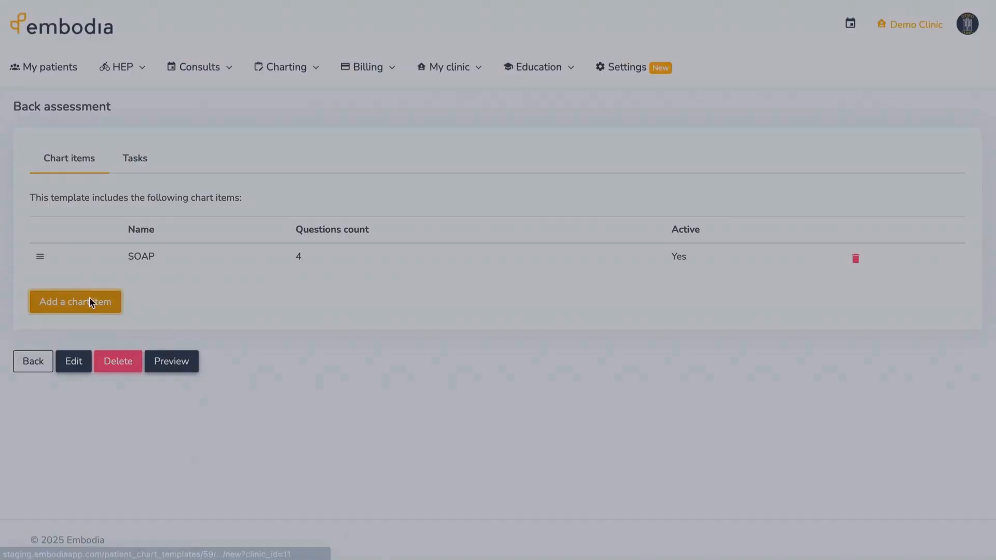
left_click(91, 302)
left_click(423, 93)
left_click(451, 114)
left_click(415, 127)
left_click(102, 333)
left_click(423, 90)
left_click(468, 176)
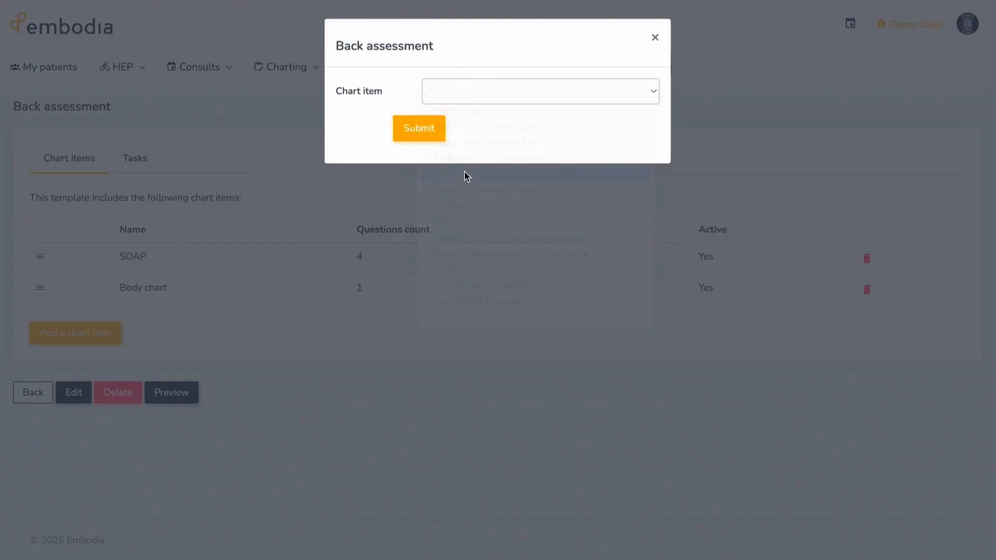
left_click(429, 127)
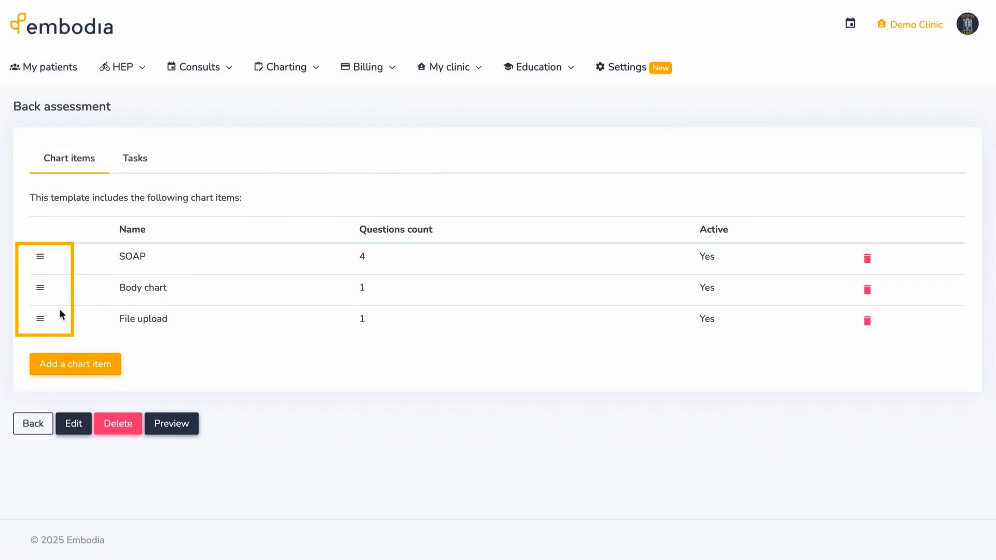
- Move Body chart to the top, then preview the template and exit the preview
left_click_drag(40, 285, 40, 257)
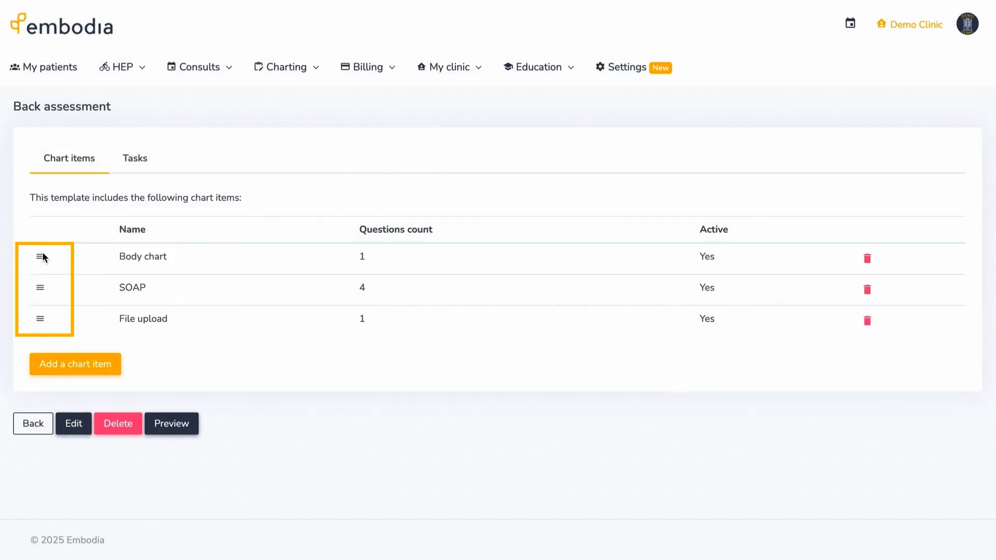
left_click(167, 425)
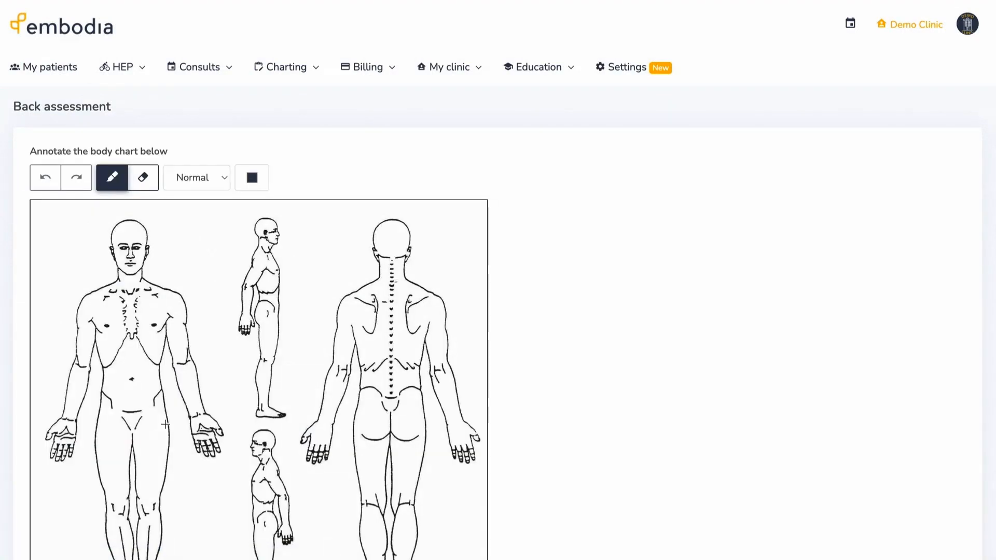
scroll(17, 418, "down", 6)
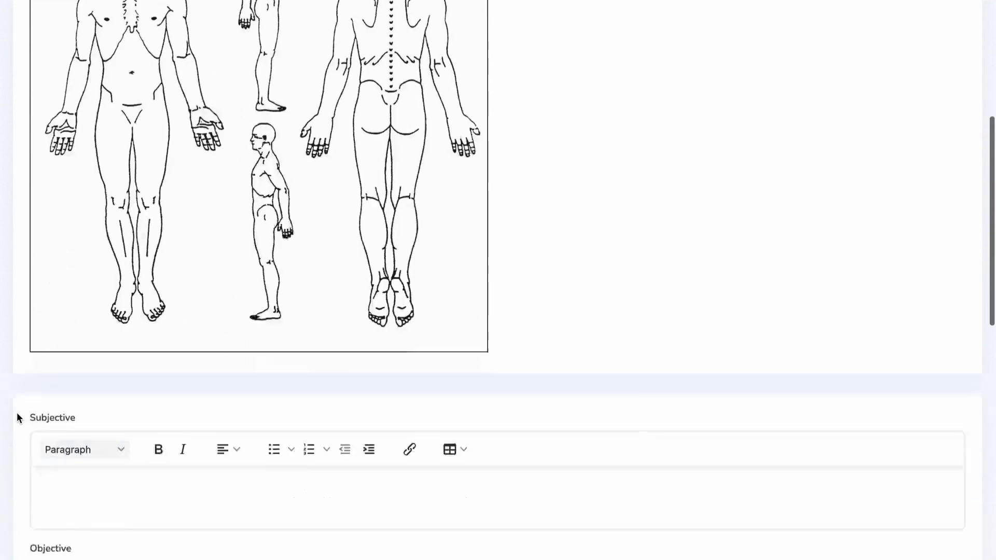
scroll(17, 412, "down", 12)
left_click(39, 487)
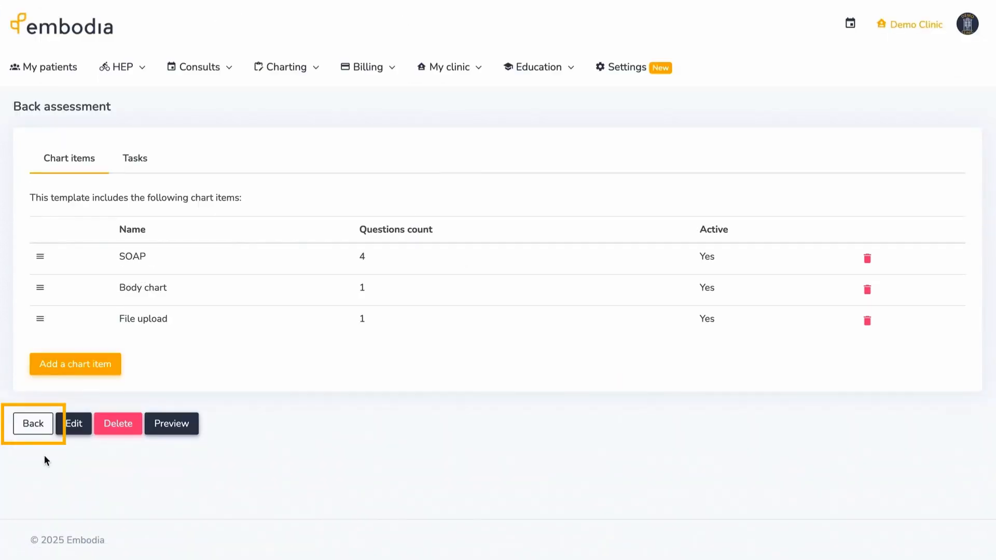
- Go back to the Templates list showing Back assessment as active
left_click(41, 431)
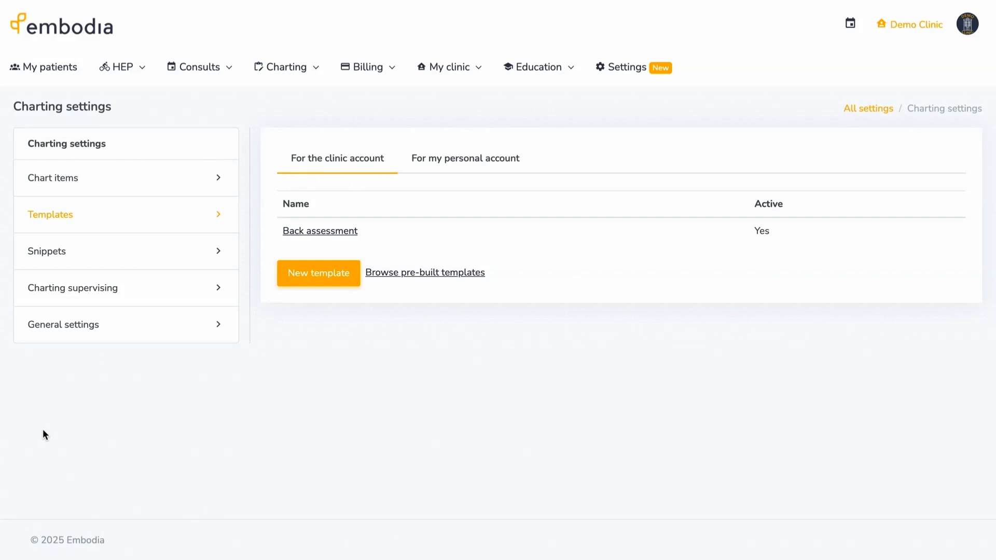
- Find the patient and start a new entry under their Charting chart entries
left_click(70, 67)
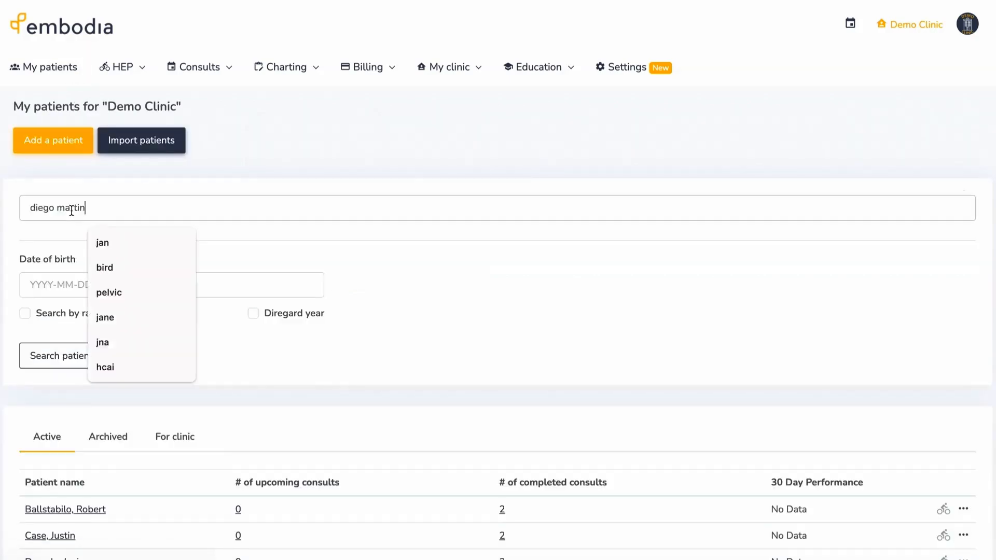
key("Return")
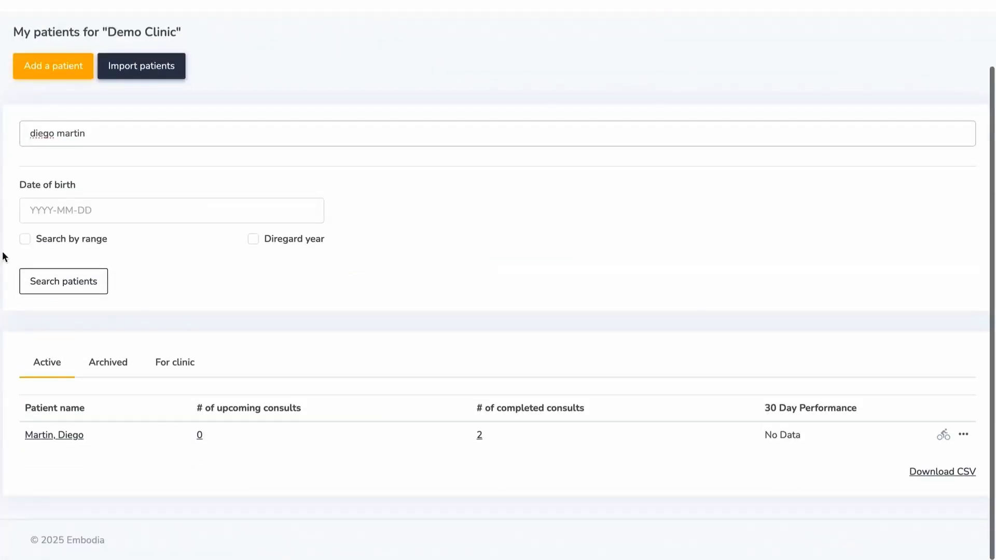
left_click(35, 435)
left_click(225, 160)
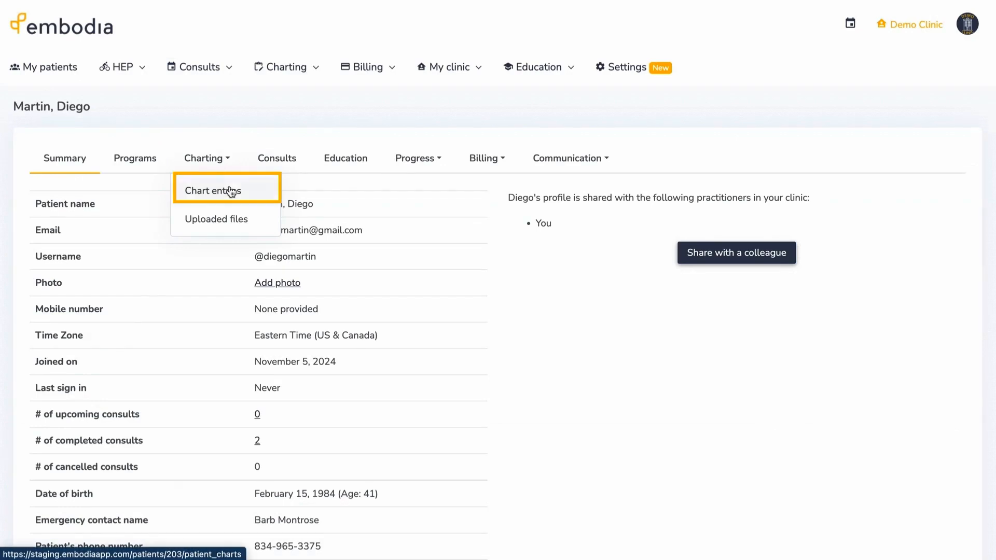
left_click(229, 191)
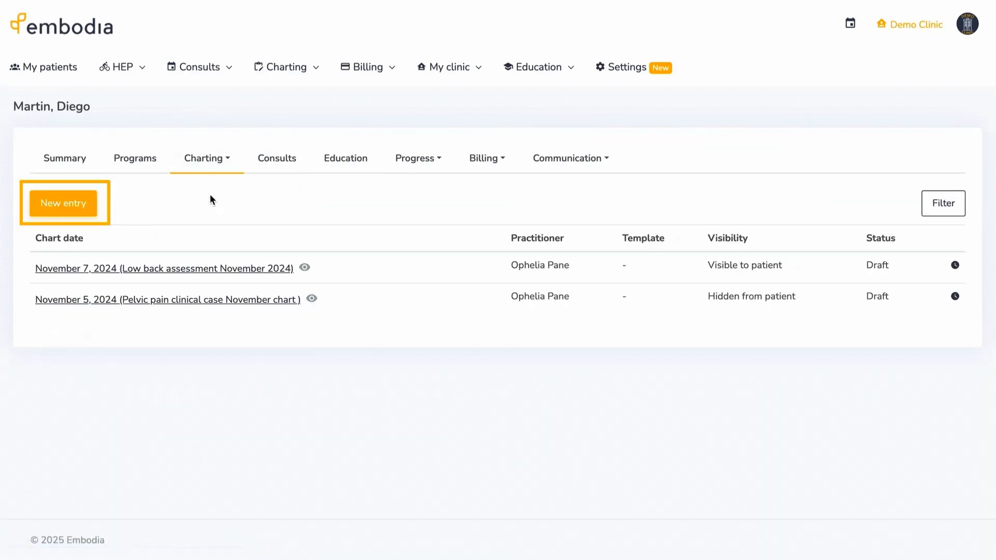
left_click(93, 210)
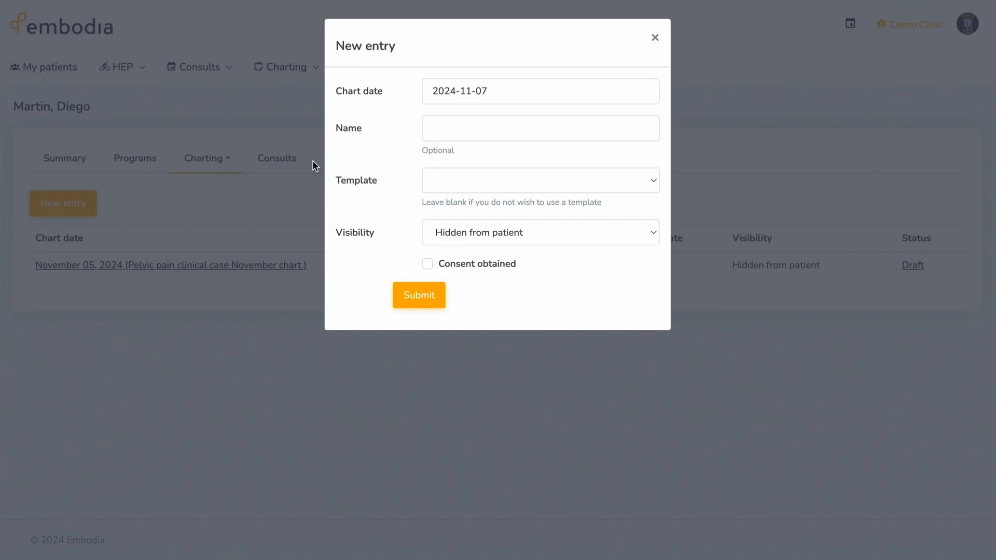
- Create 'Low back assessment November 2024' from Back assessment, visible to patient, consent obtained
left_click(431, 127)
type("Low back assessment November 2024")
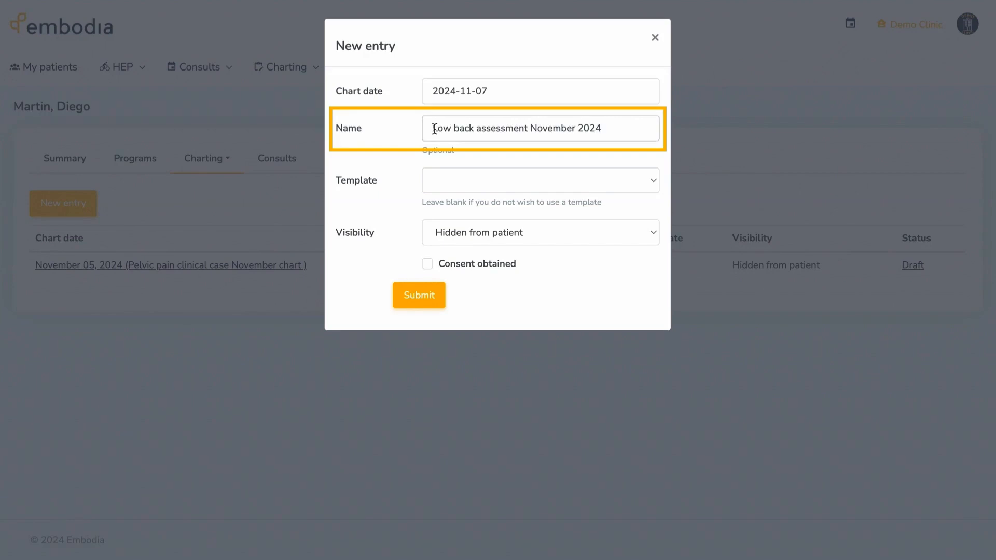
left_click(652, 182)
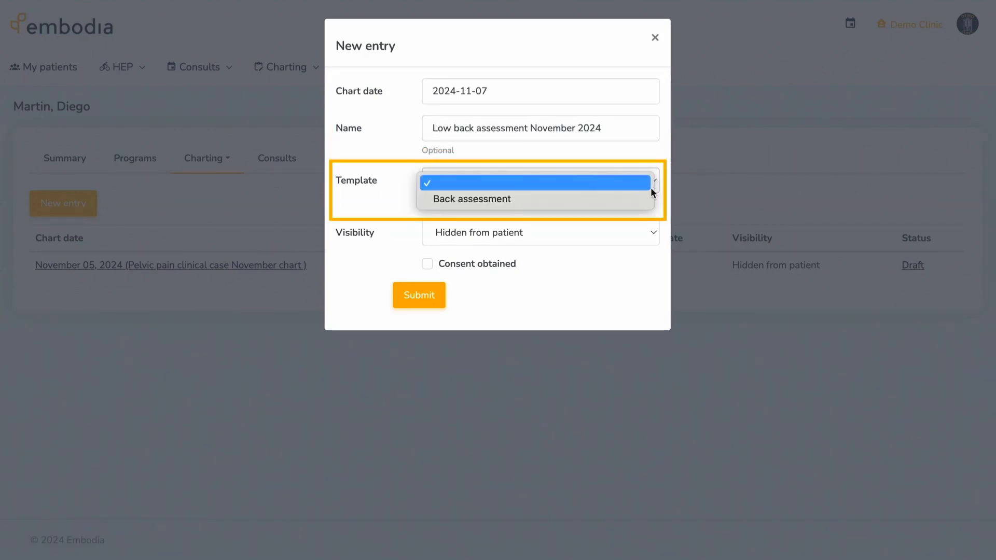
left_click(647, 199)
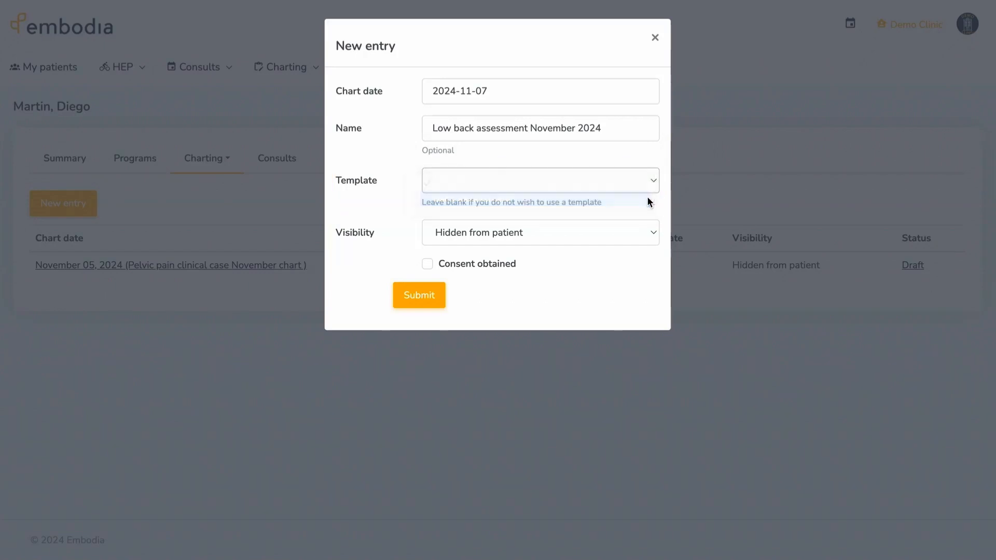
left_click(656, 232)
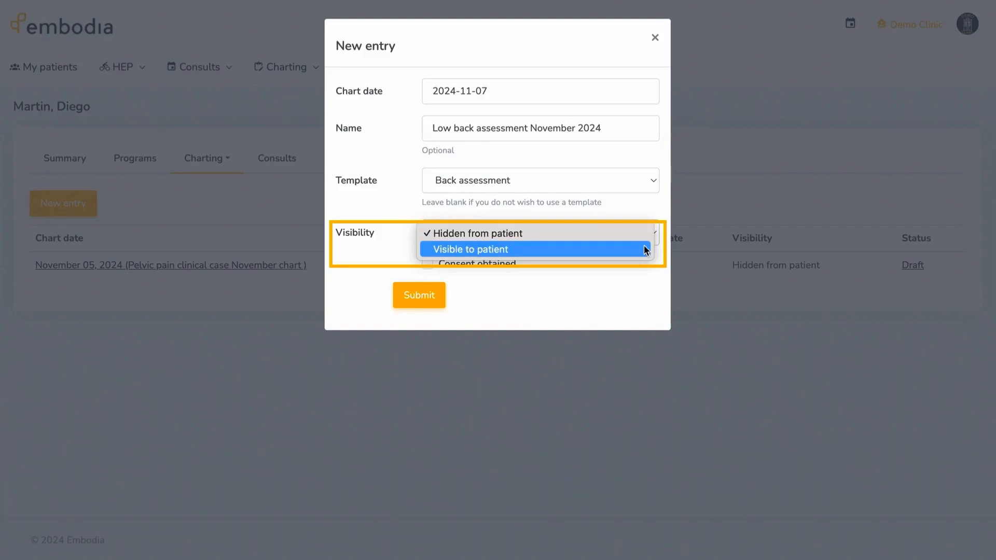
left_click(644, 249)
left_click(428, 264)
left_click(420, 296)
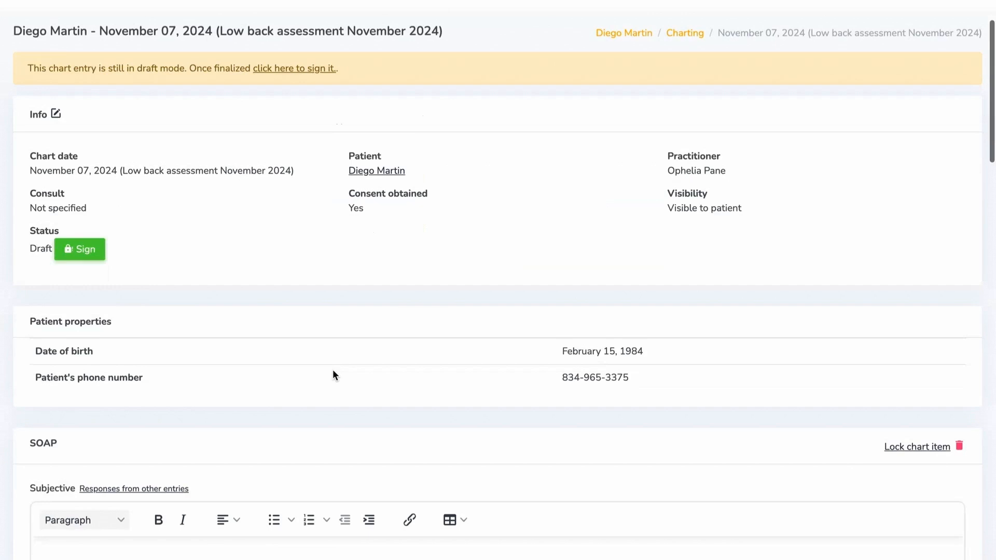
- Set the SOAP section's visibility to Hidden from patient
scroll(332, 369, "down", 7)
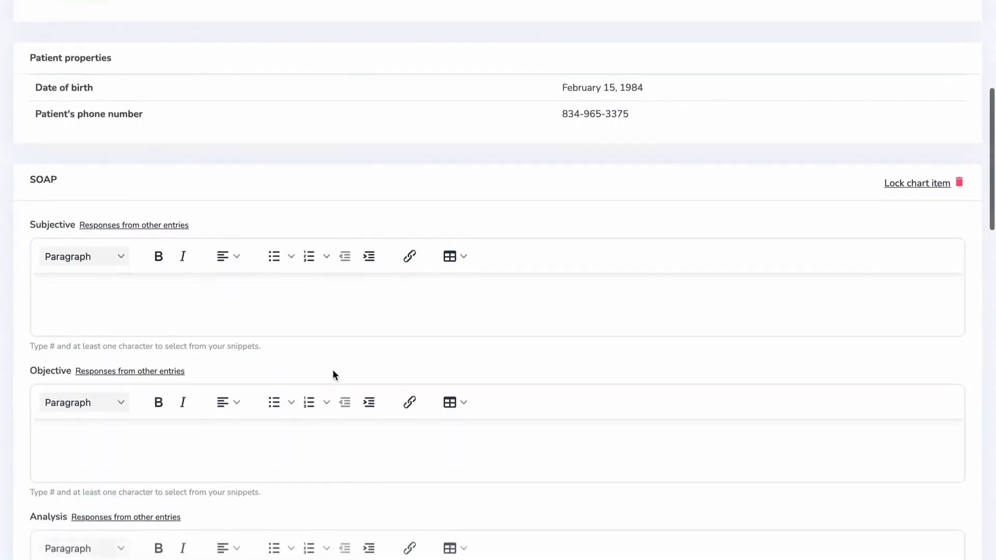
scroll(332, 369, "down", 4)
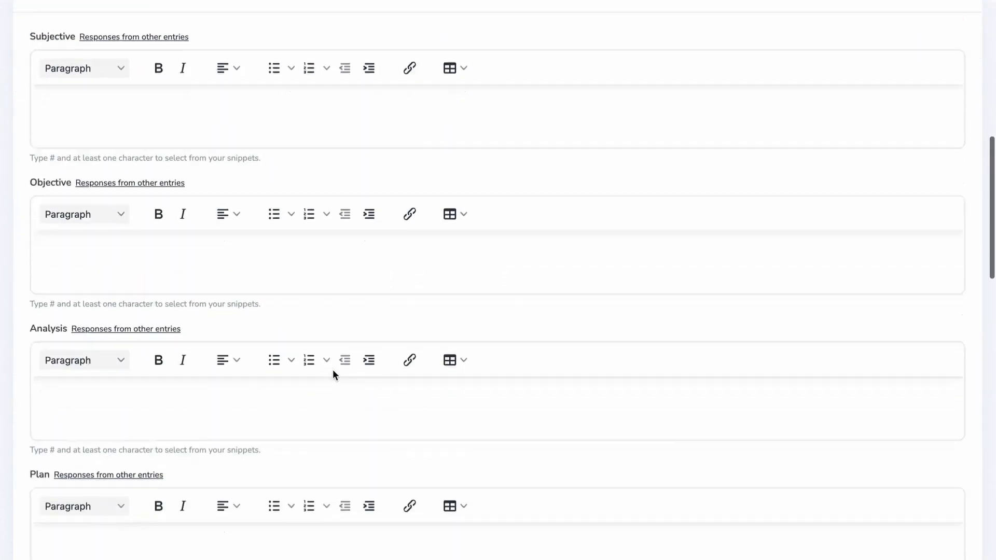
scroll(333, 370, "down", 1)
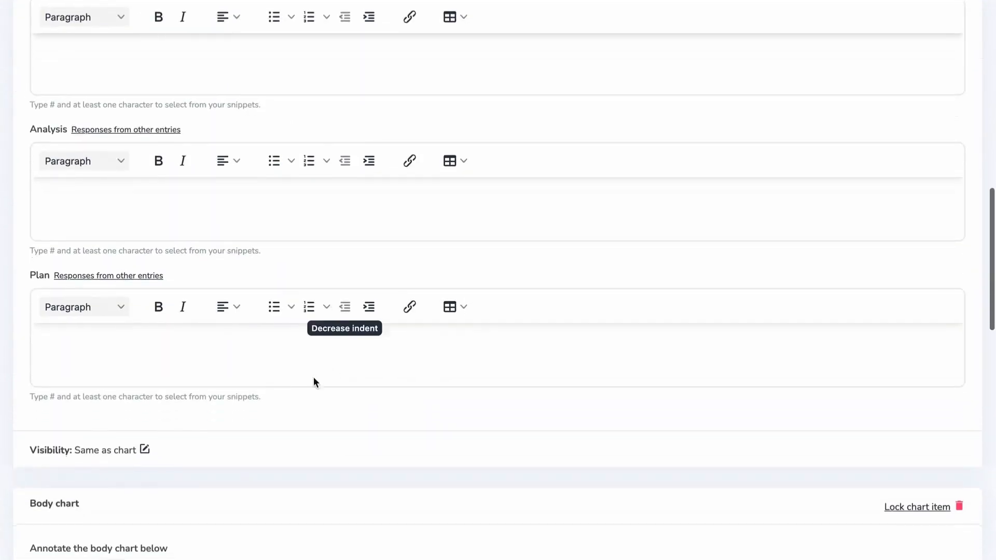
left_click(146, 449)
left_click(570, 93)
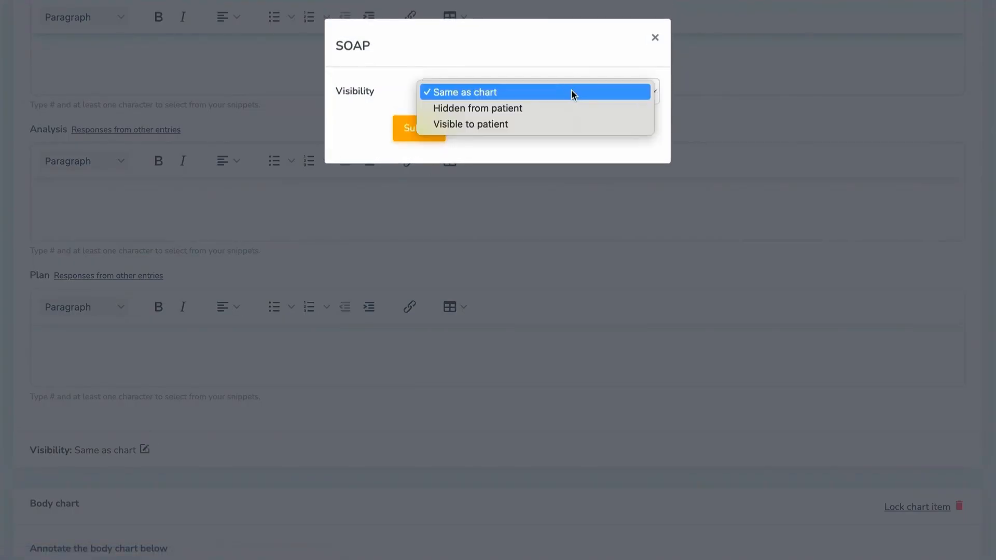
left_click(570, 107)
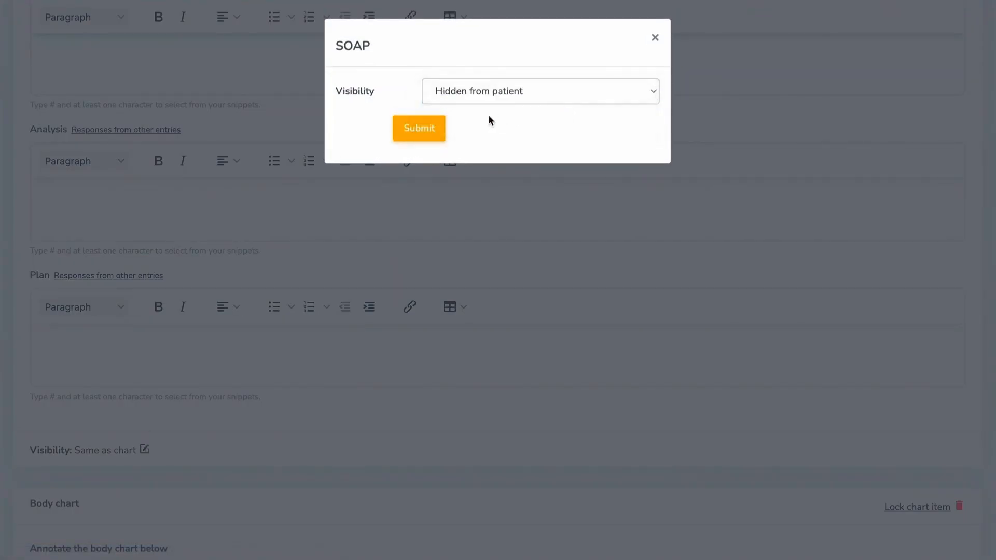
left_click(435, 129)
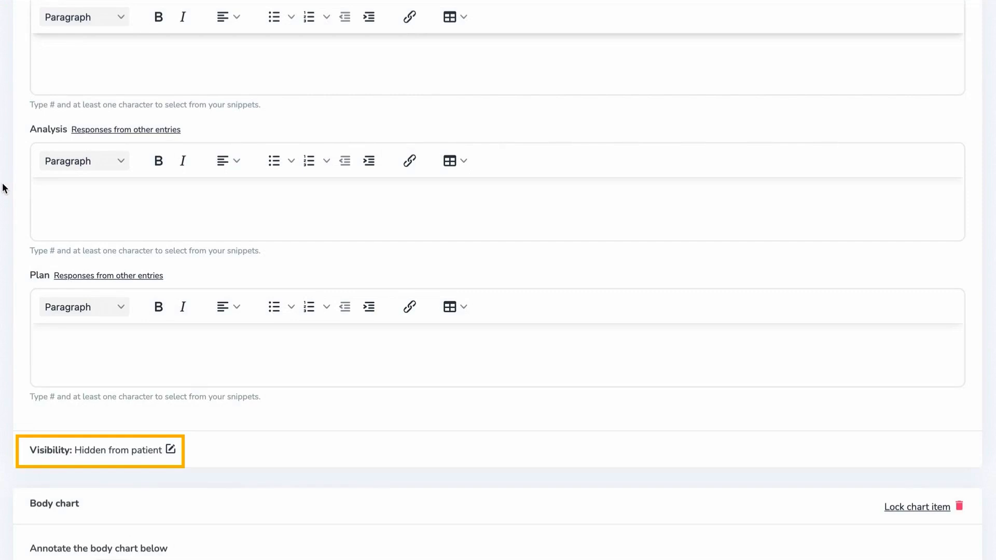
scroll(4, 188, "up", 6)
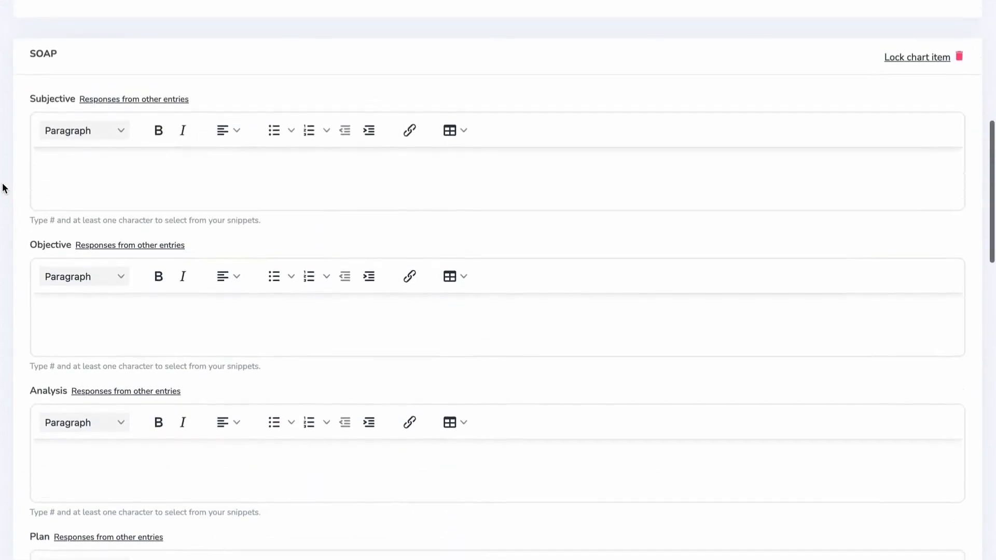
scroll(4, 187, "up", 6)
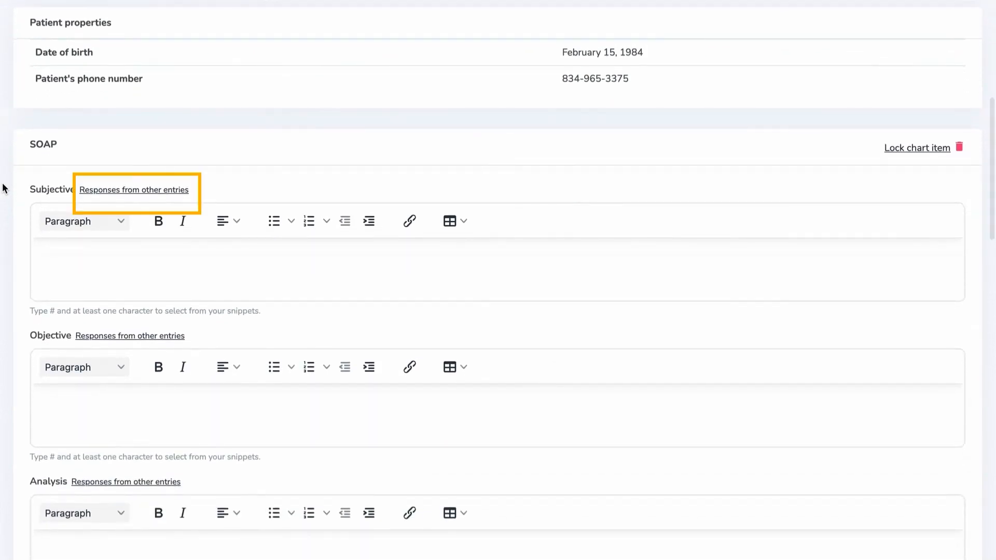
left_click(148, 195)
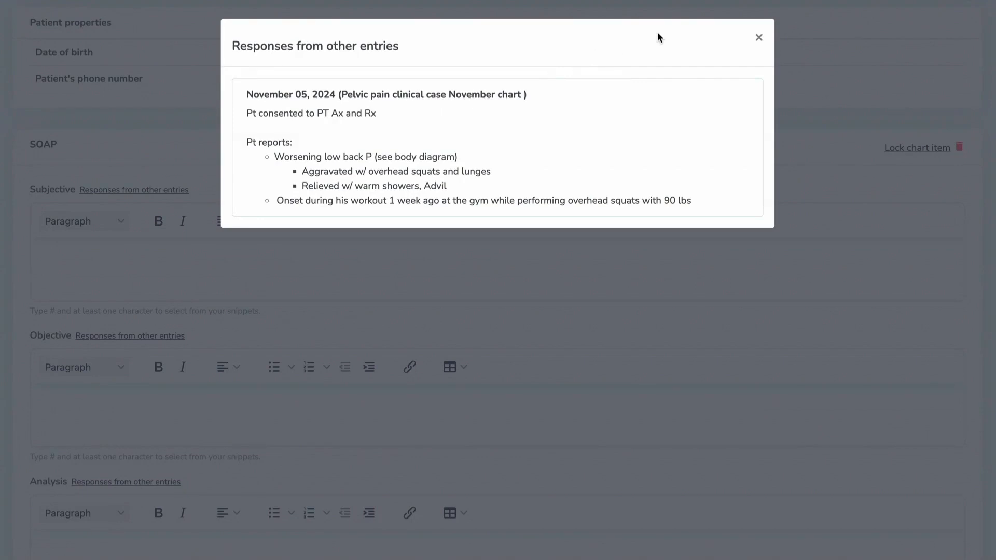
left_click(760, 39)
scroll(1, 147, "down", 15)
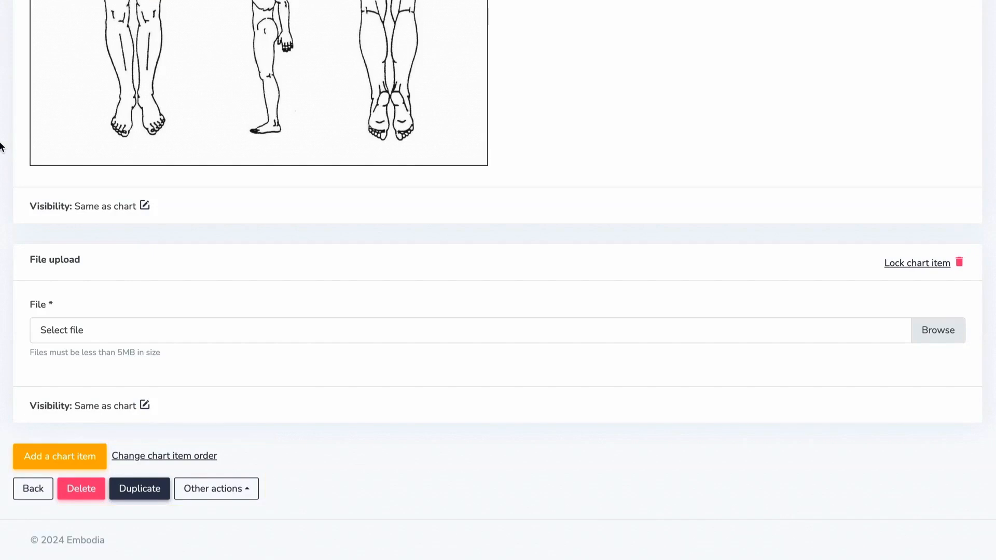
scroll(7, 284, "up", 7)
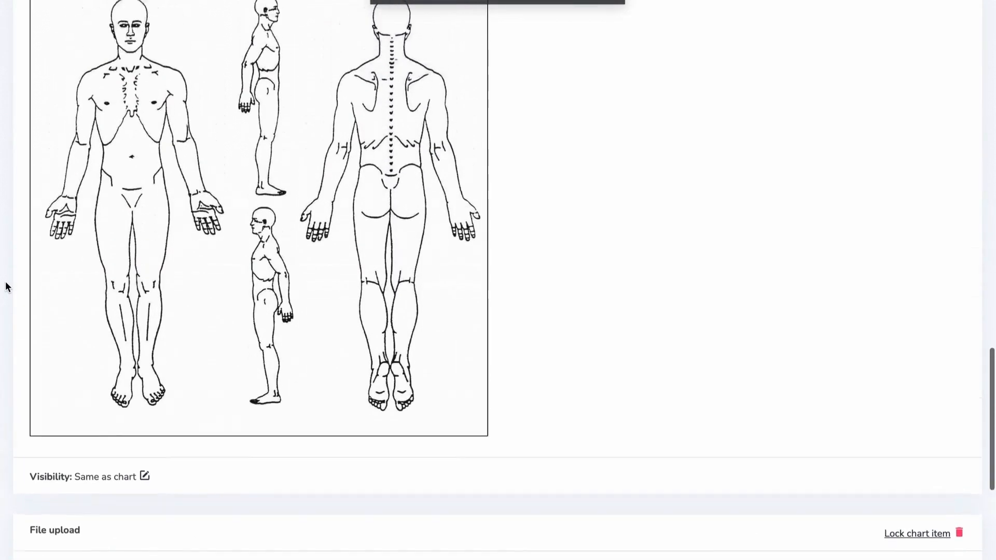
scroll(6, 285, "up", 13)
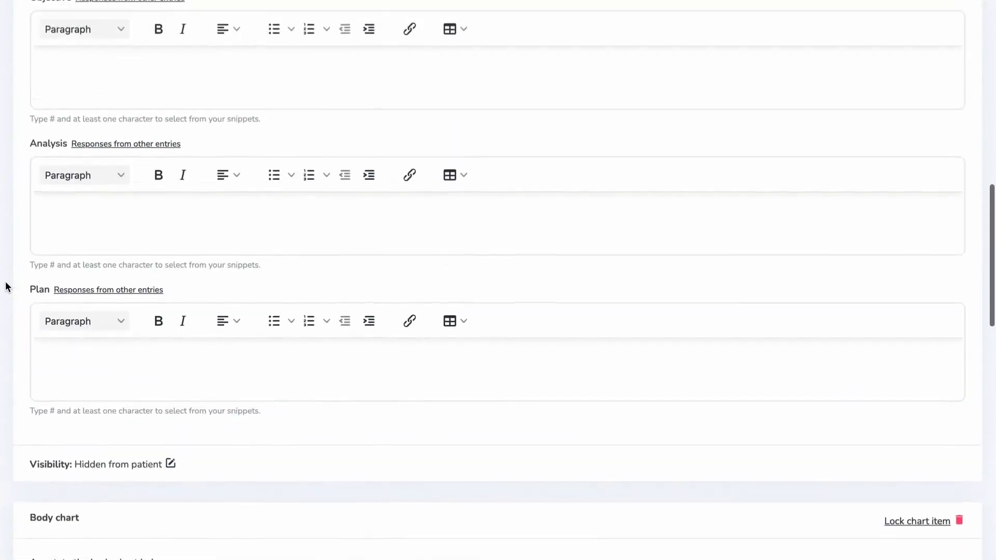
scroll(6, 287, "up", 4)
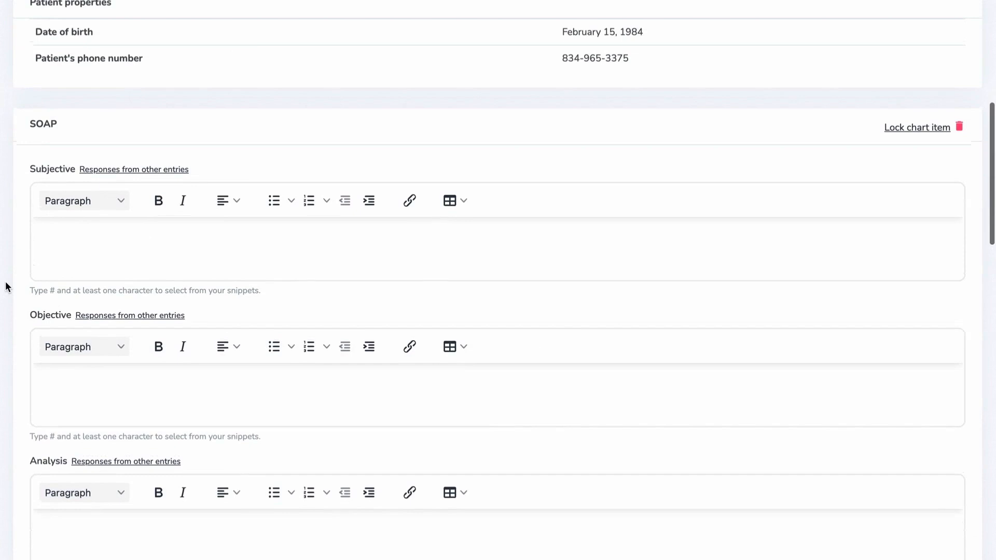
- Paste the consent sentence into Subjective and save it as a snippet keyed 'consent'
left_click(44, 239)
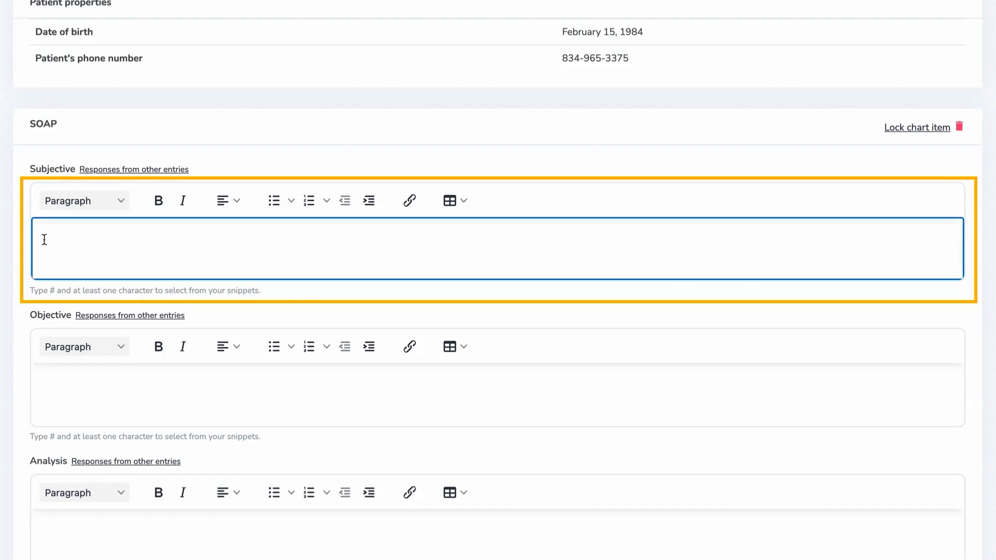
type("Patient consented to PT Ax and Rx")
left_click_drag(210, 234, 31, 234)
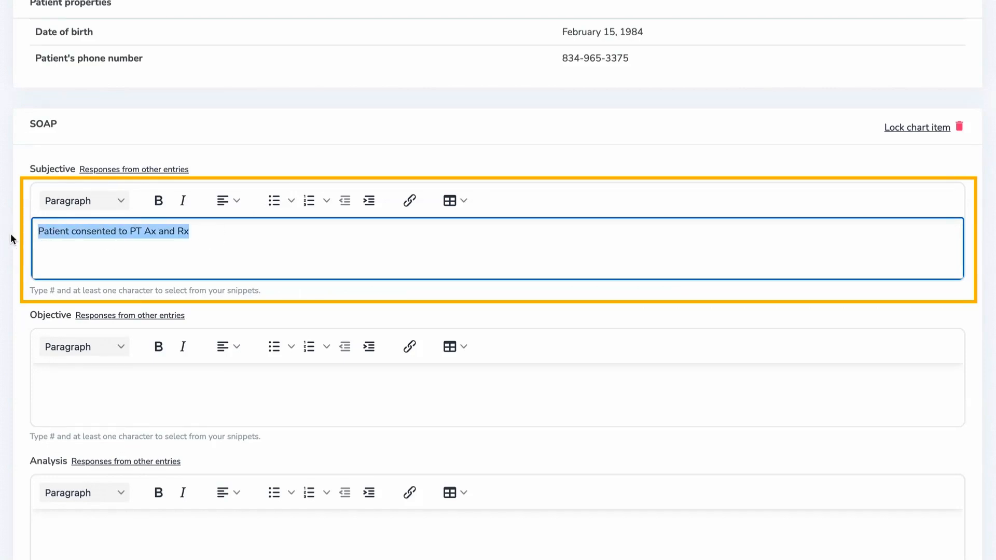
key("ctrl+shift+s")
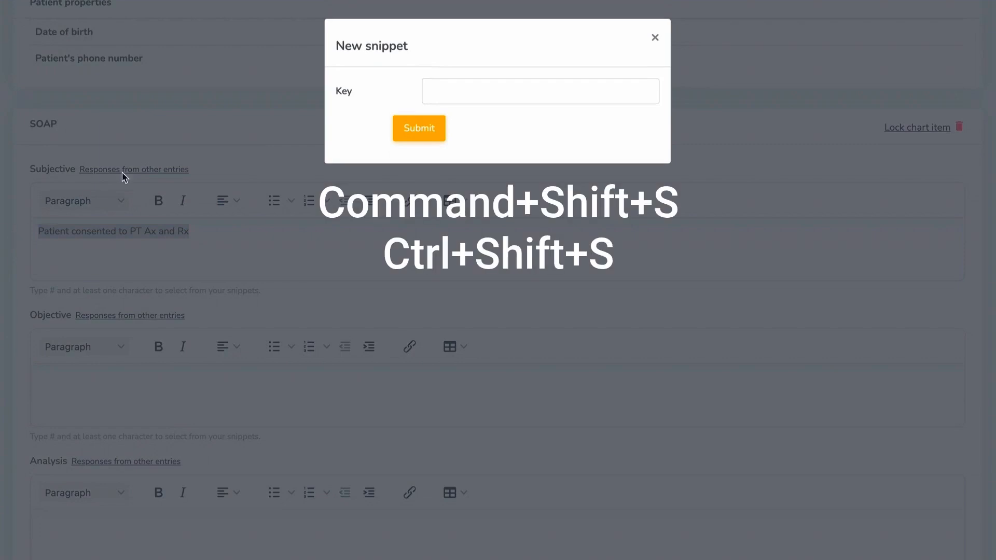
left_click(440, 91)
type("con")
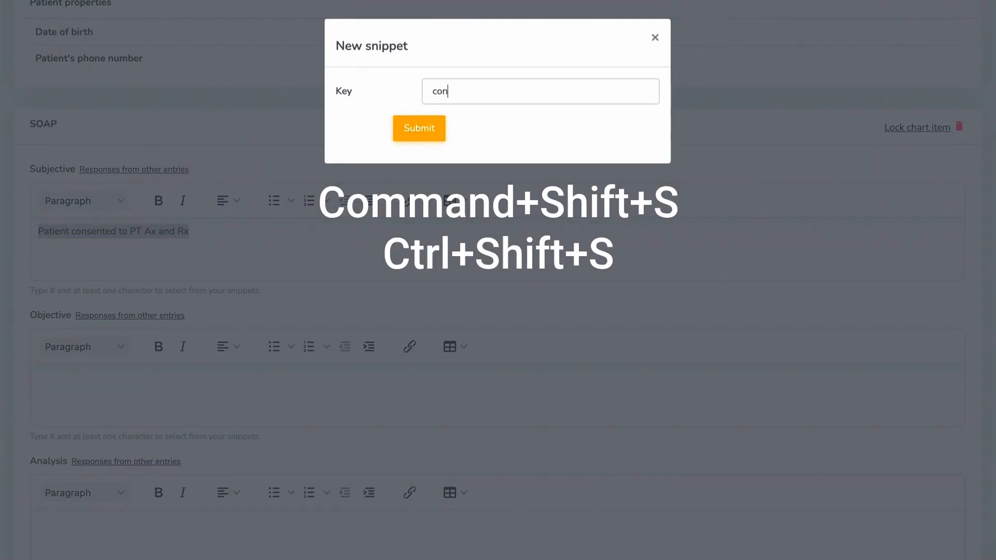
type("sent")
left_click(438, 127)
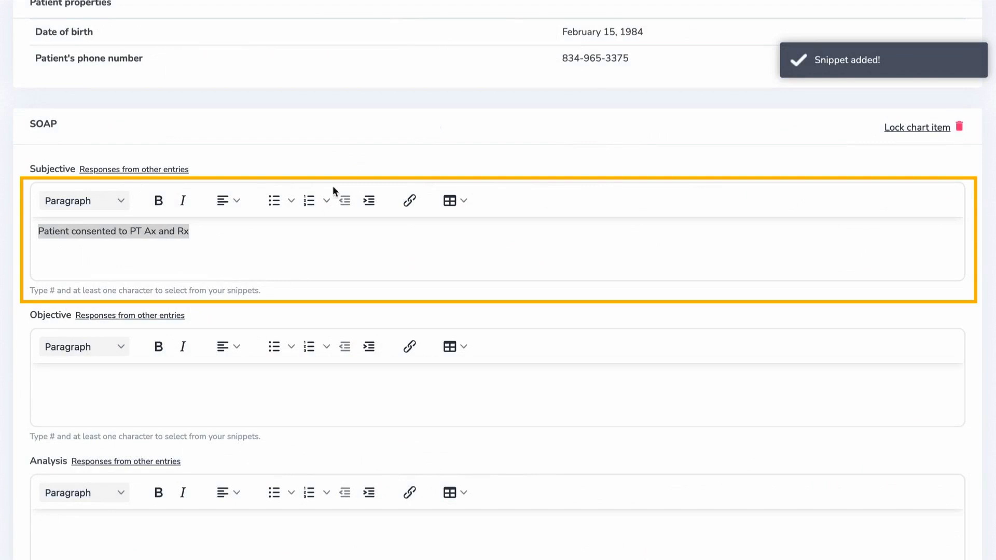
- Replace the Subjective text with '#con' and insert the consent snippet from suggestions
left_click(303, 230)
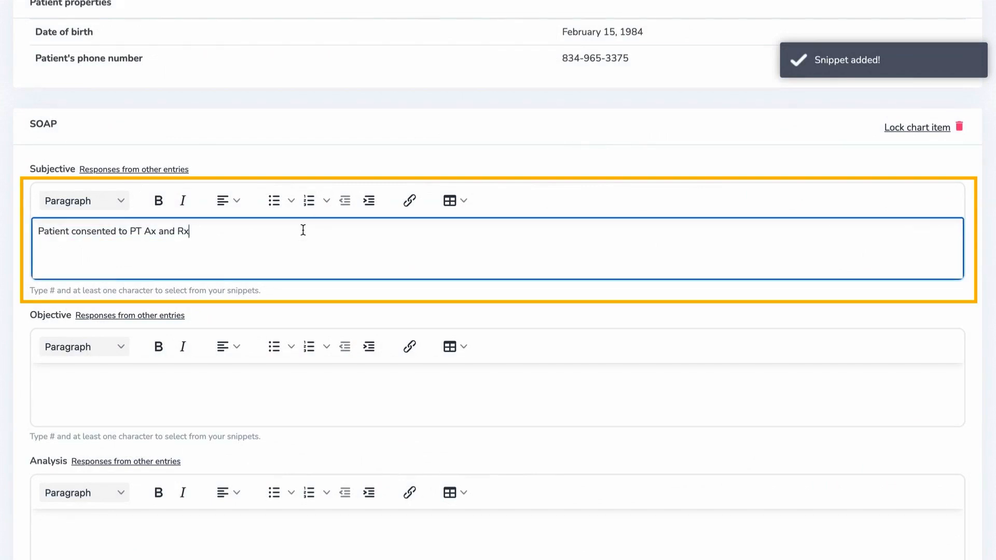
triple_click(147, 232)
key("BackSpace")
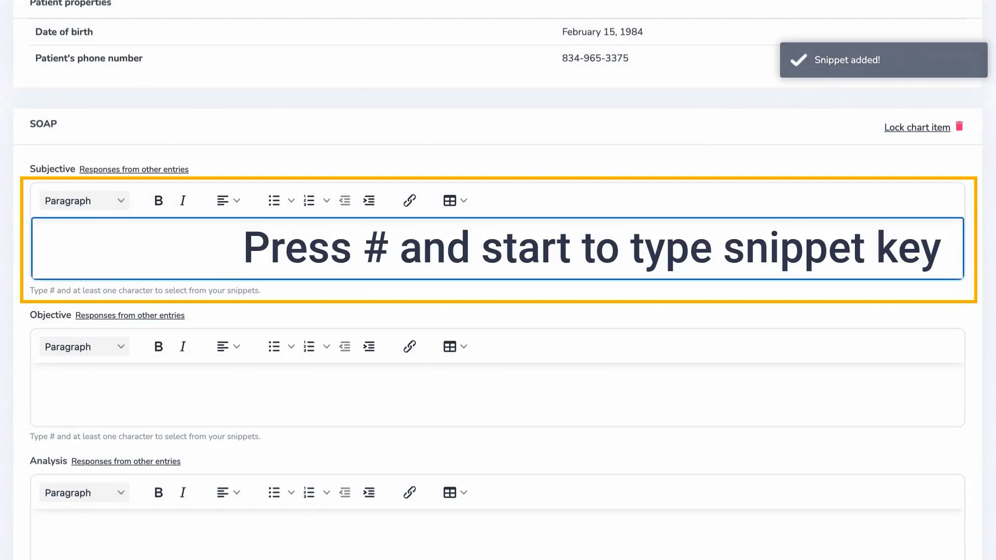
type("#con")
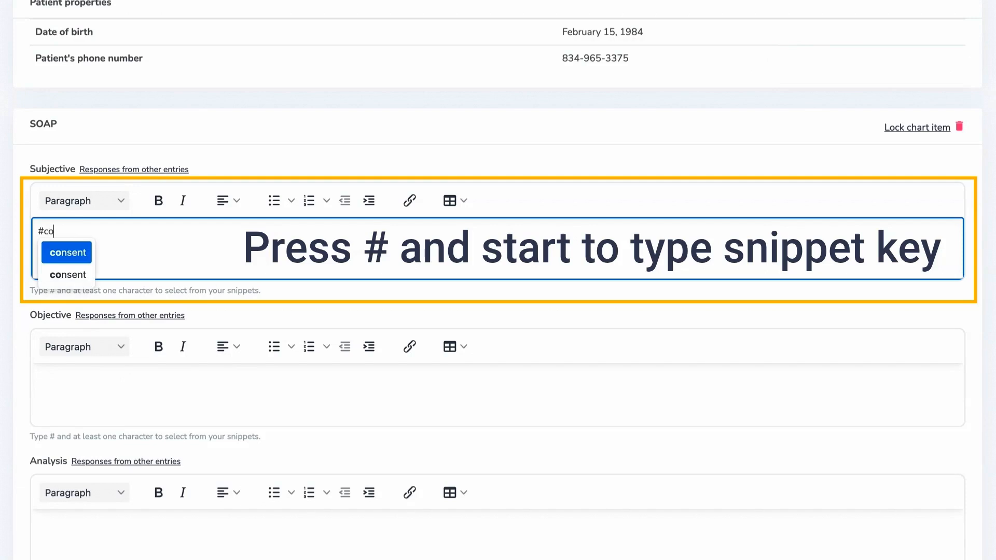
left_click(48, 257)
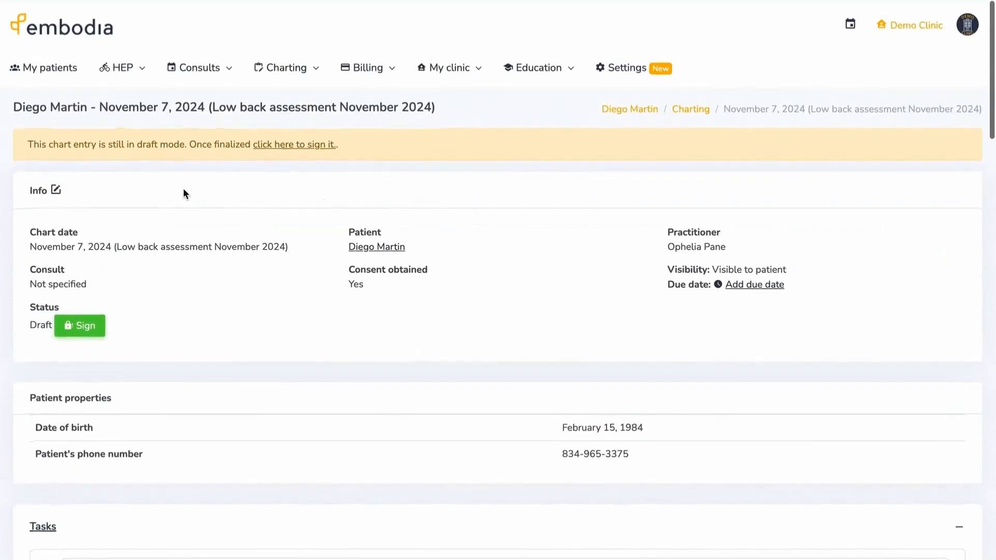
- Create simple text snippet 'l/sarom' holding an L/S AROM template with Flex, Ext, RSF, LSF
left_click(313, 76)
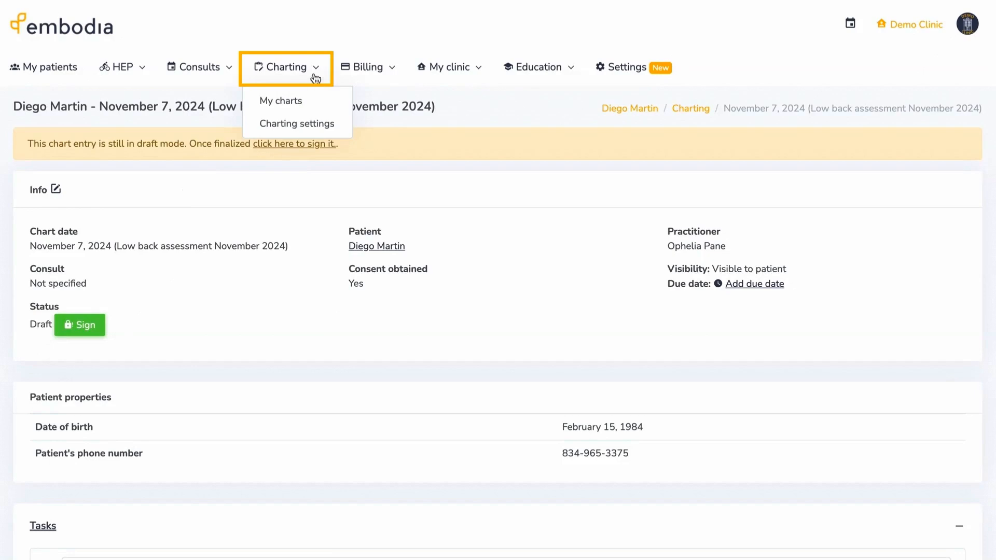
left_click(332, 125)
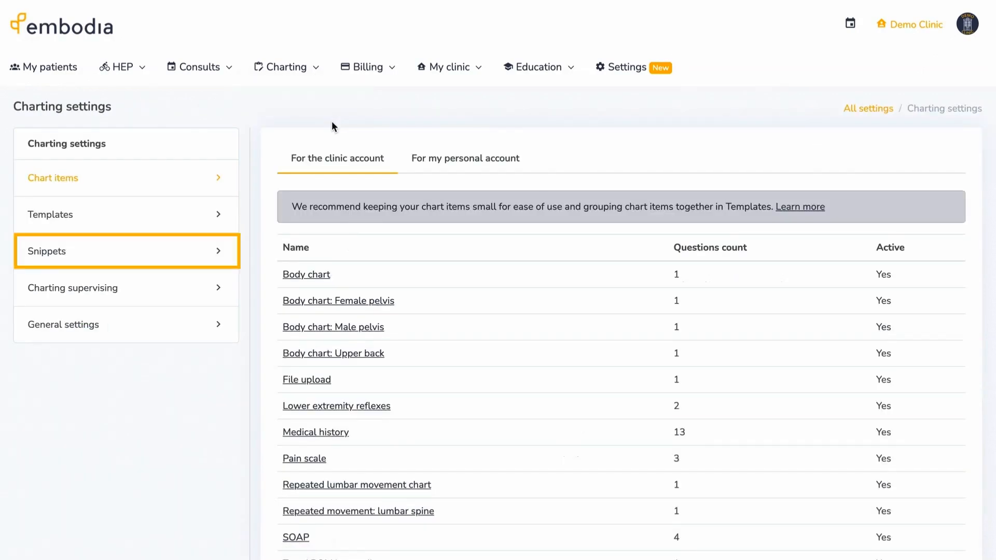
left_click(141, 259)
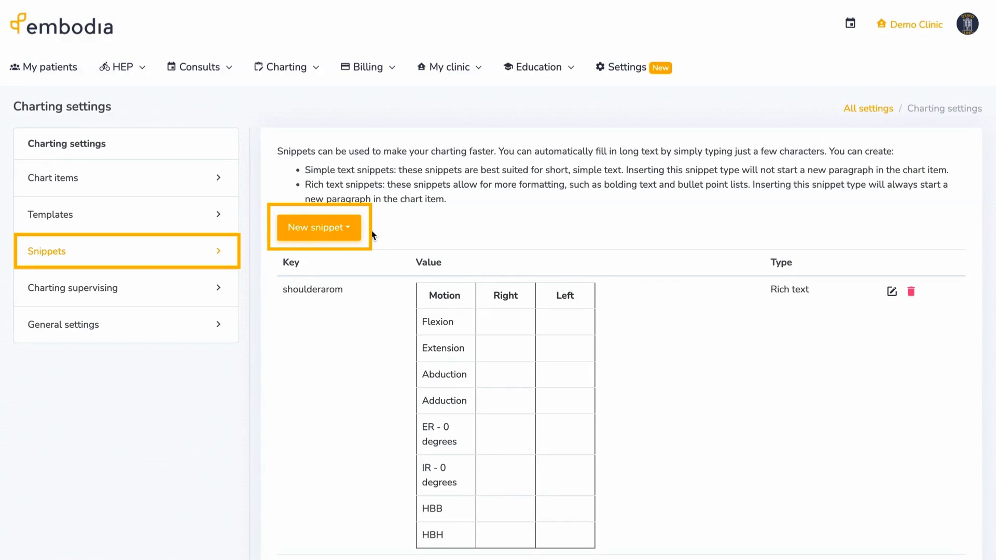
left_click(351, 226)
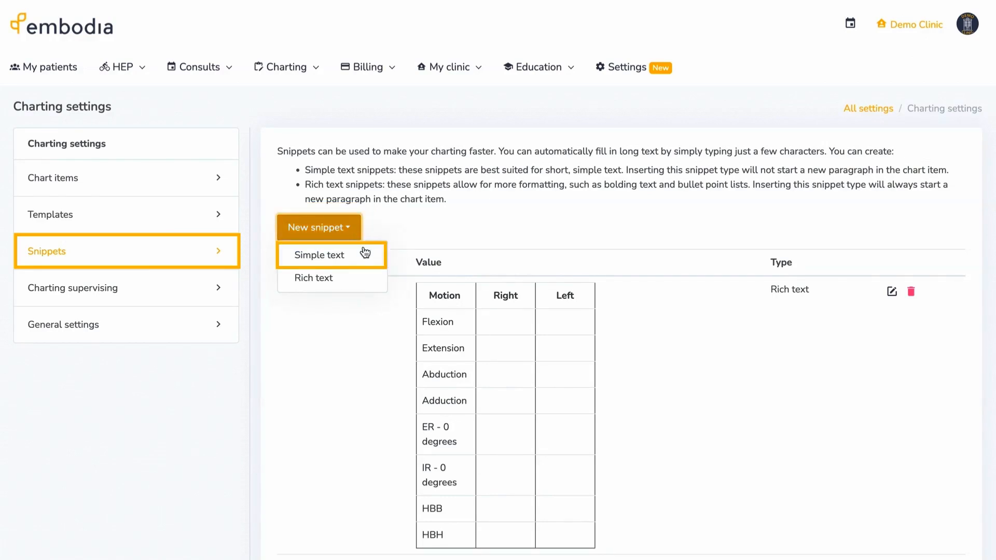
left_click(371, 255)
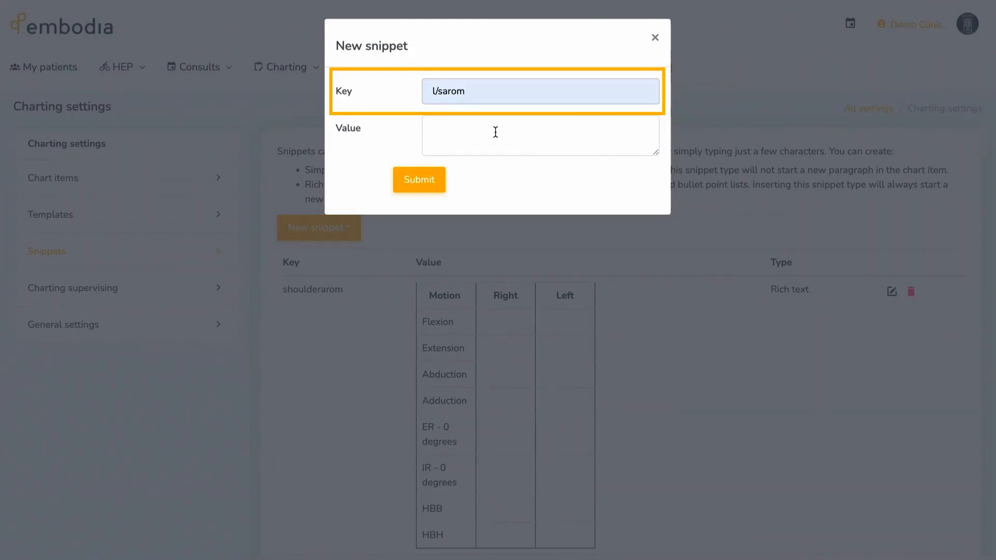
left_click(495, 132)
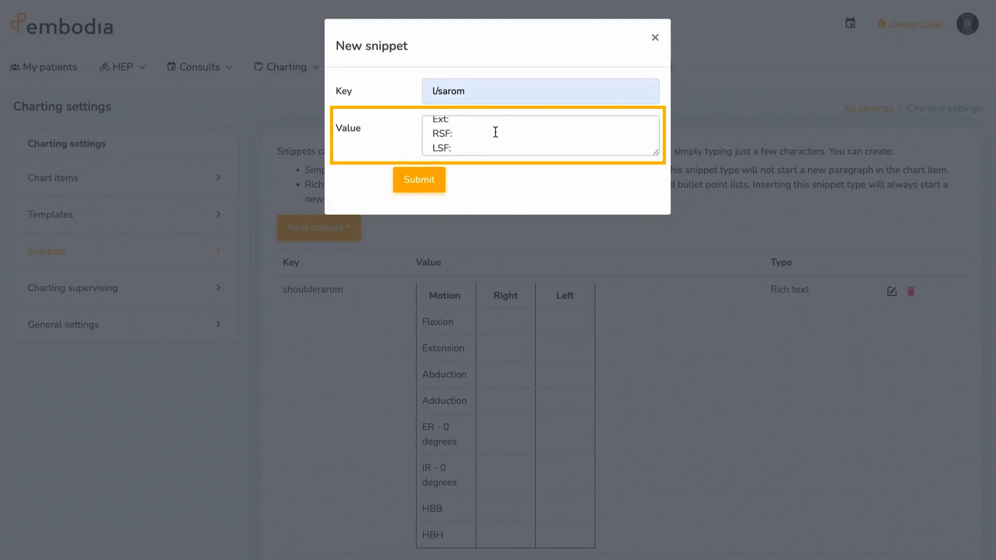
scroll(495, 133, "up", 3)
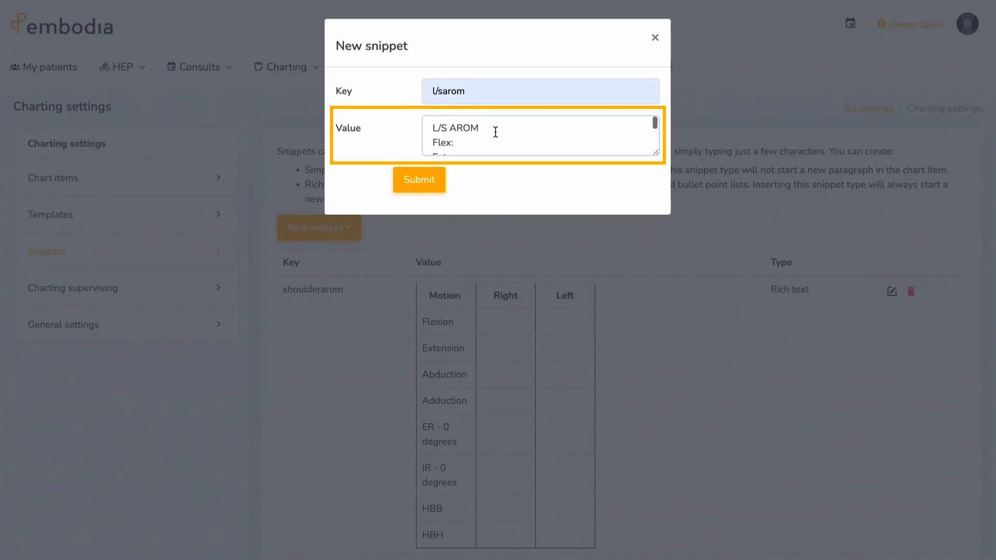
left_click(432, 127)
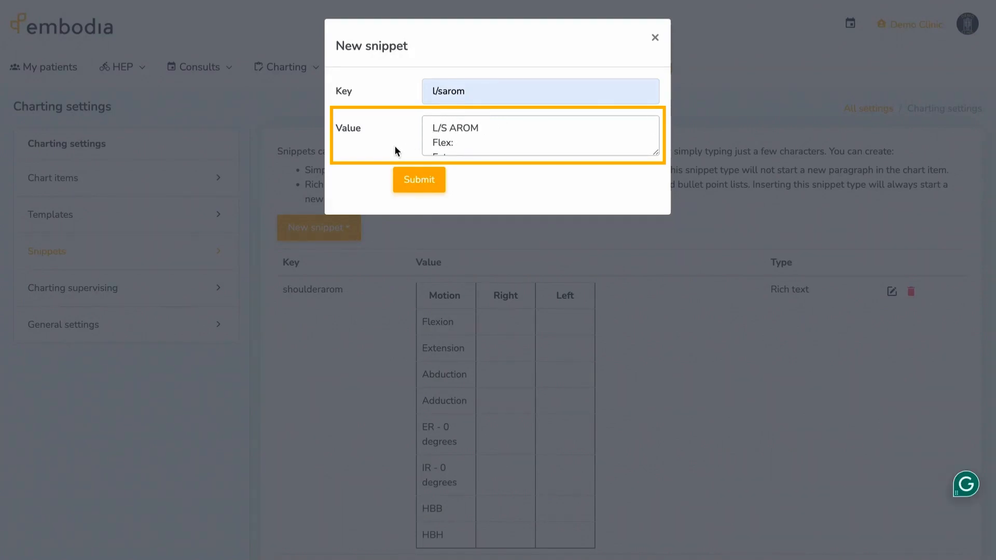
left_click(411, 178)
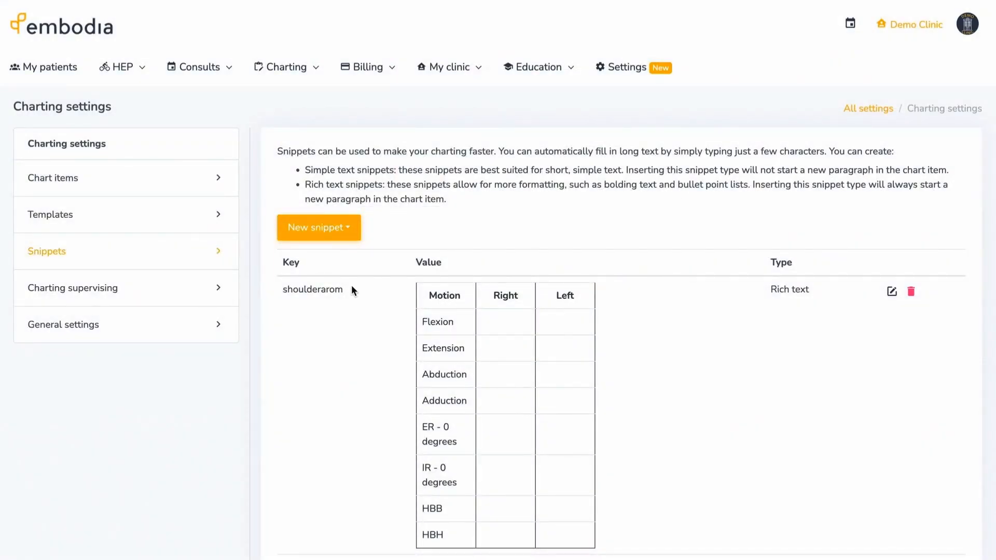
- Start a new rich text snippet and insert a 5x6 table into its value
left_click(349, 232)
left_click(366, 278)
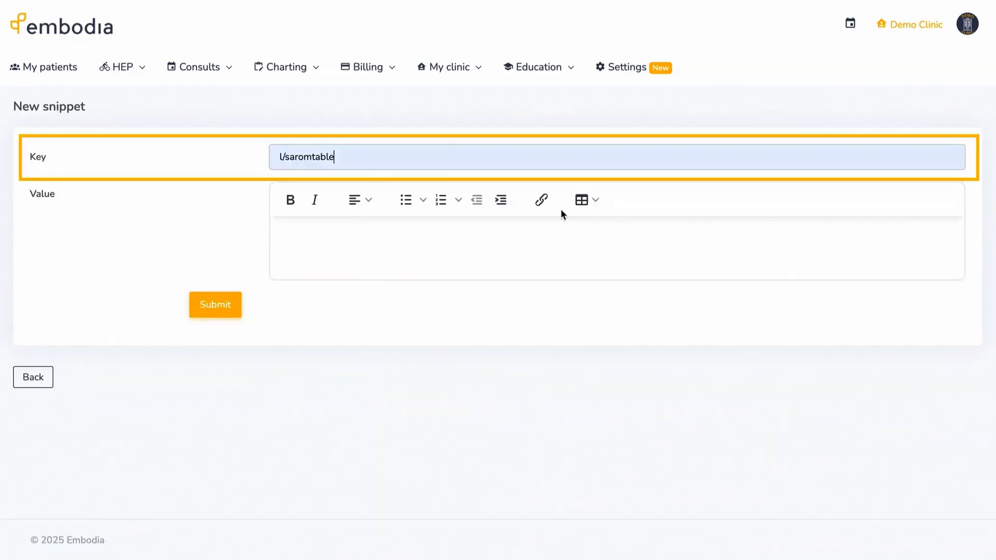
left_click(589, 201)
mouse_move(608, 230)
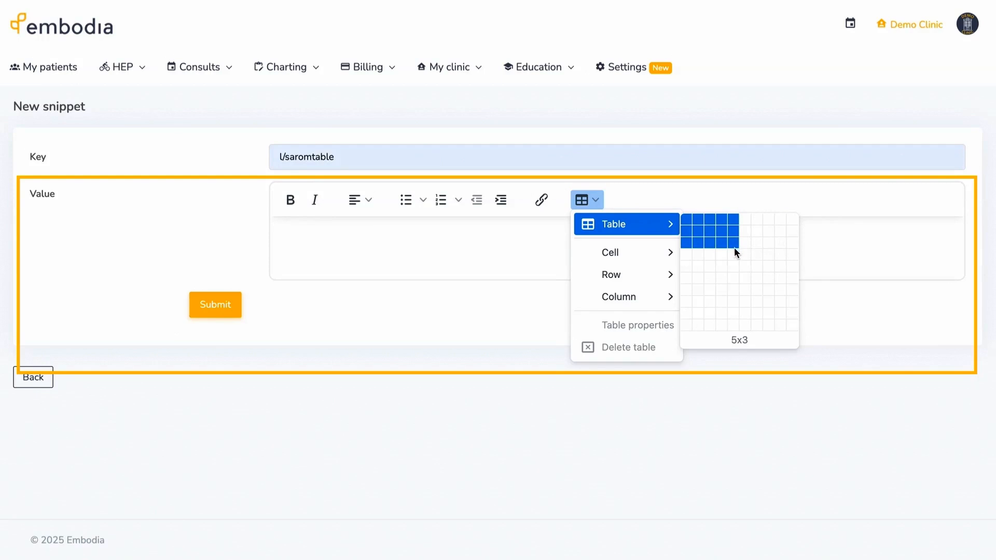
left_click(734, 275)
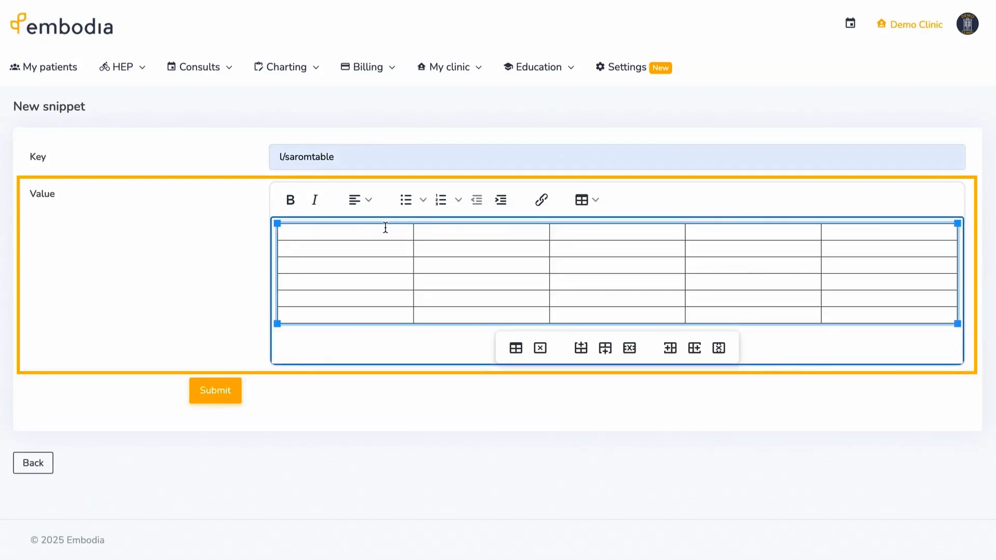
- Fill the table's first cells with headings Mvmt, Range and Observation
type("Mvmt")
key("Tab")
type("Range")
key("Tab")
type("Observation")
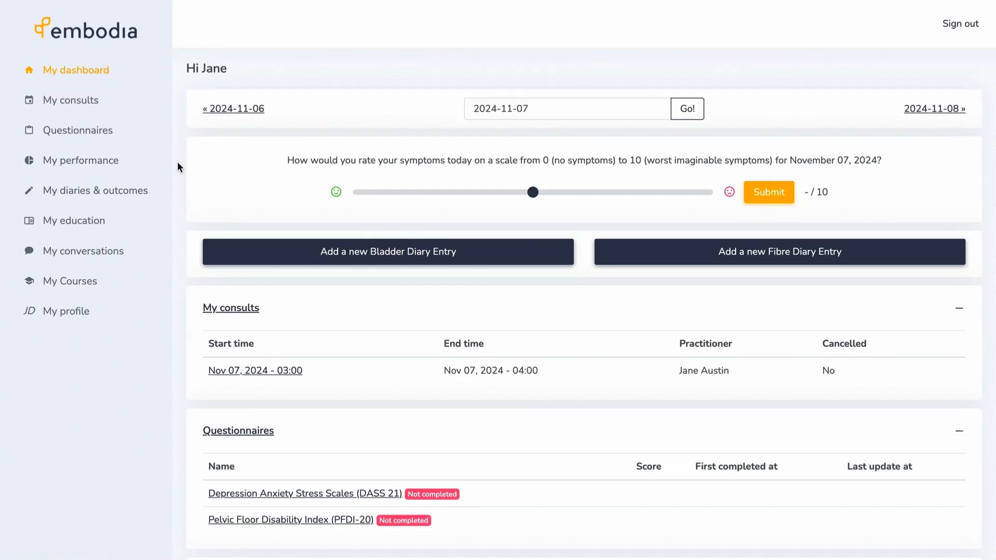
scroll(177, 167, "down", 2)
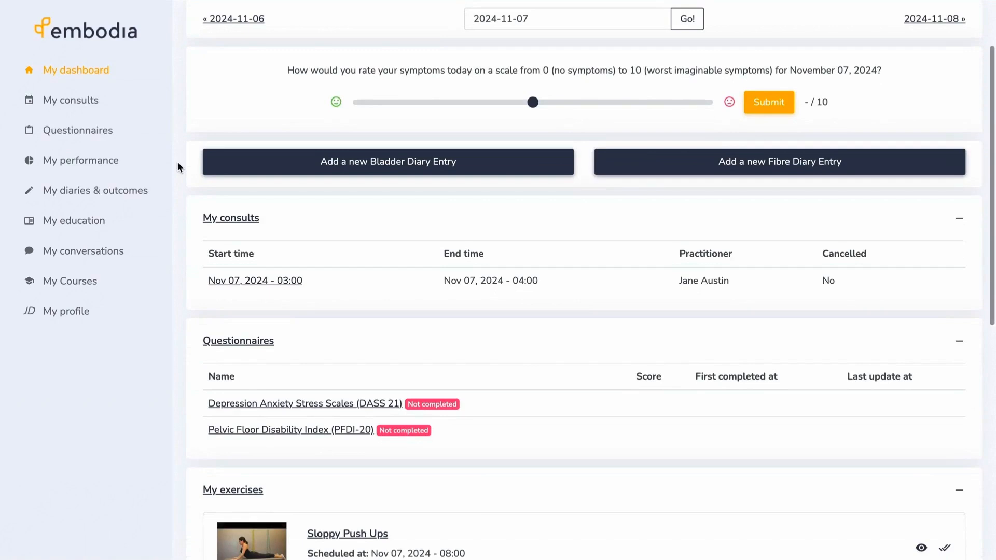
scroll(177, 167, "down", 8)
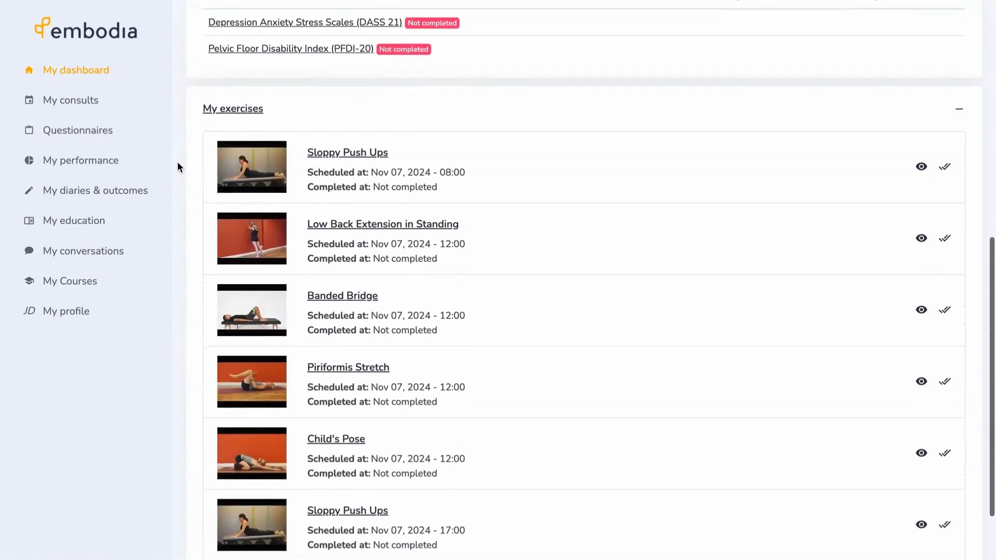
scroll(177, 167, "down", 1)
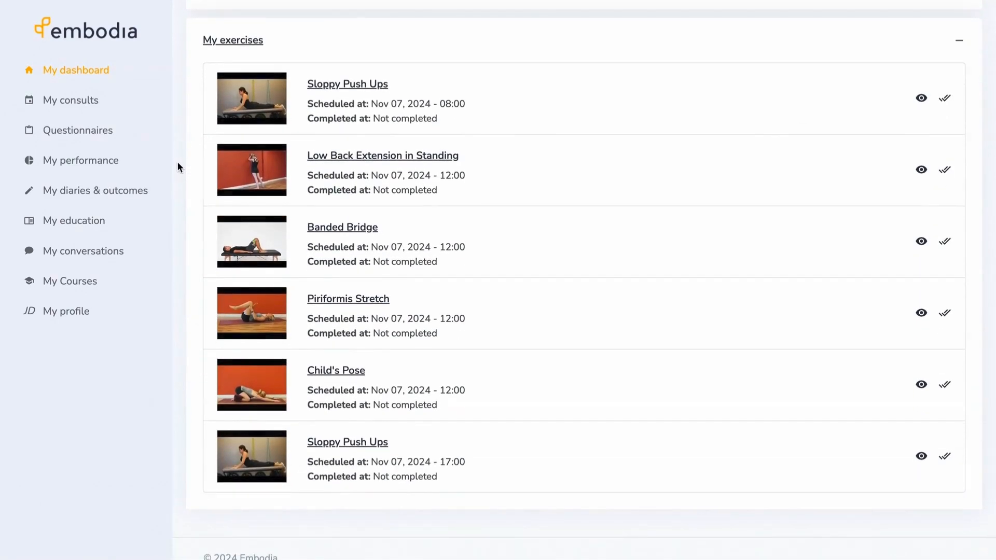
scroll(177, 167, "up", 3)
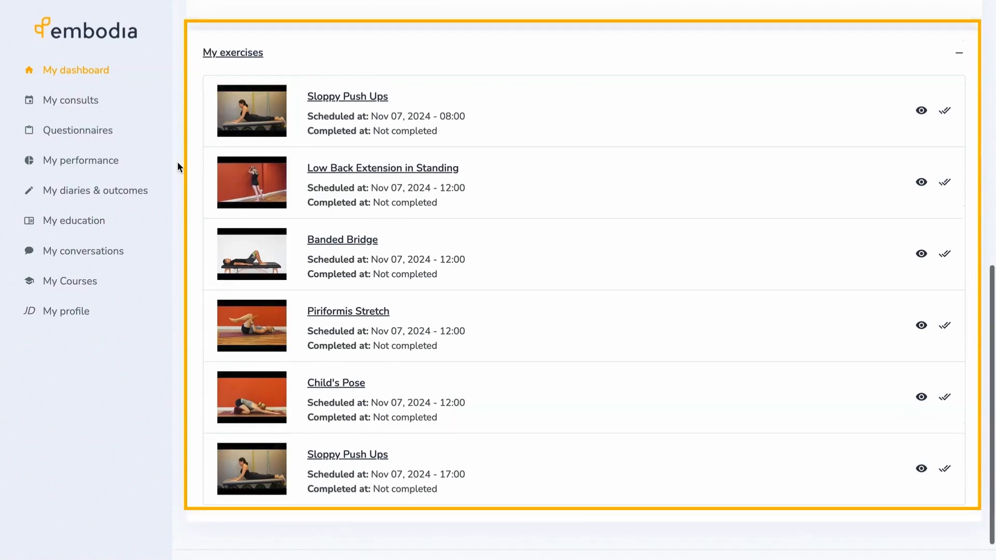
scroll(177, 167, "up", 4)
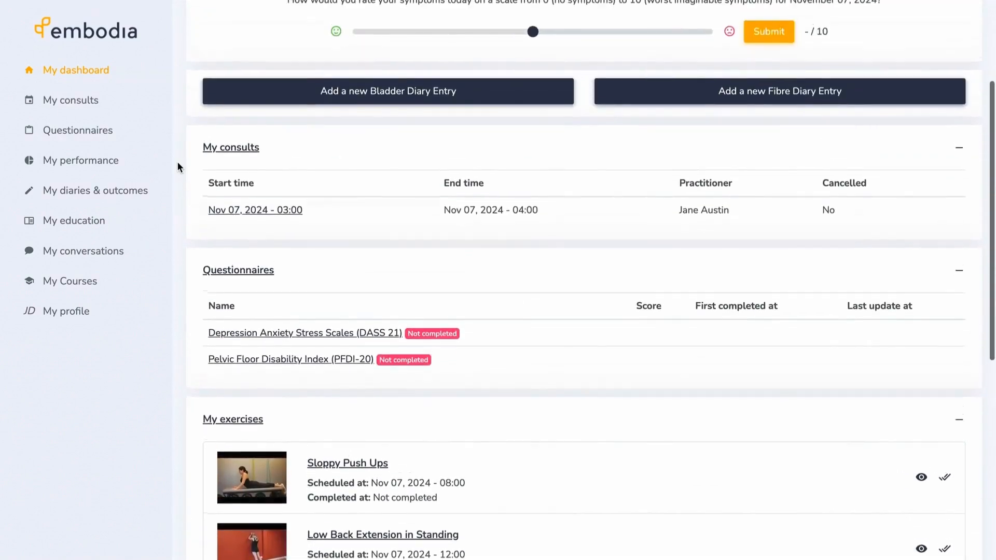
scroll(177, 166, "up", 2)
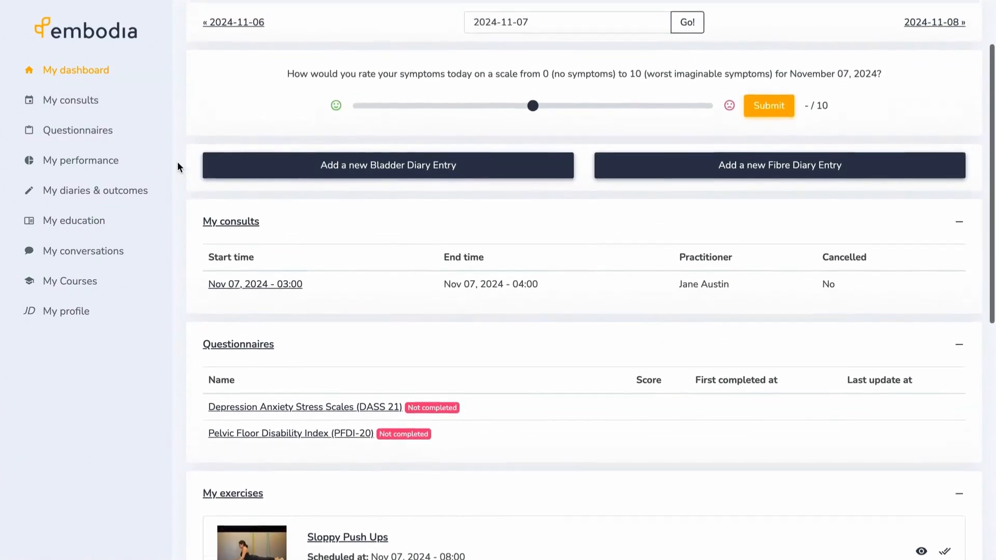